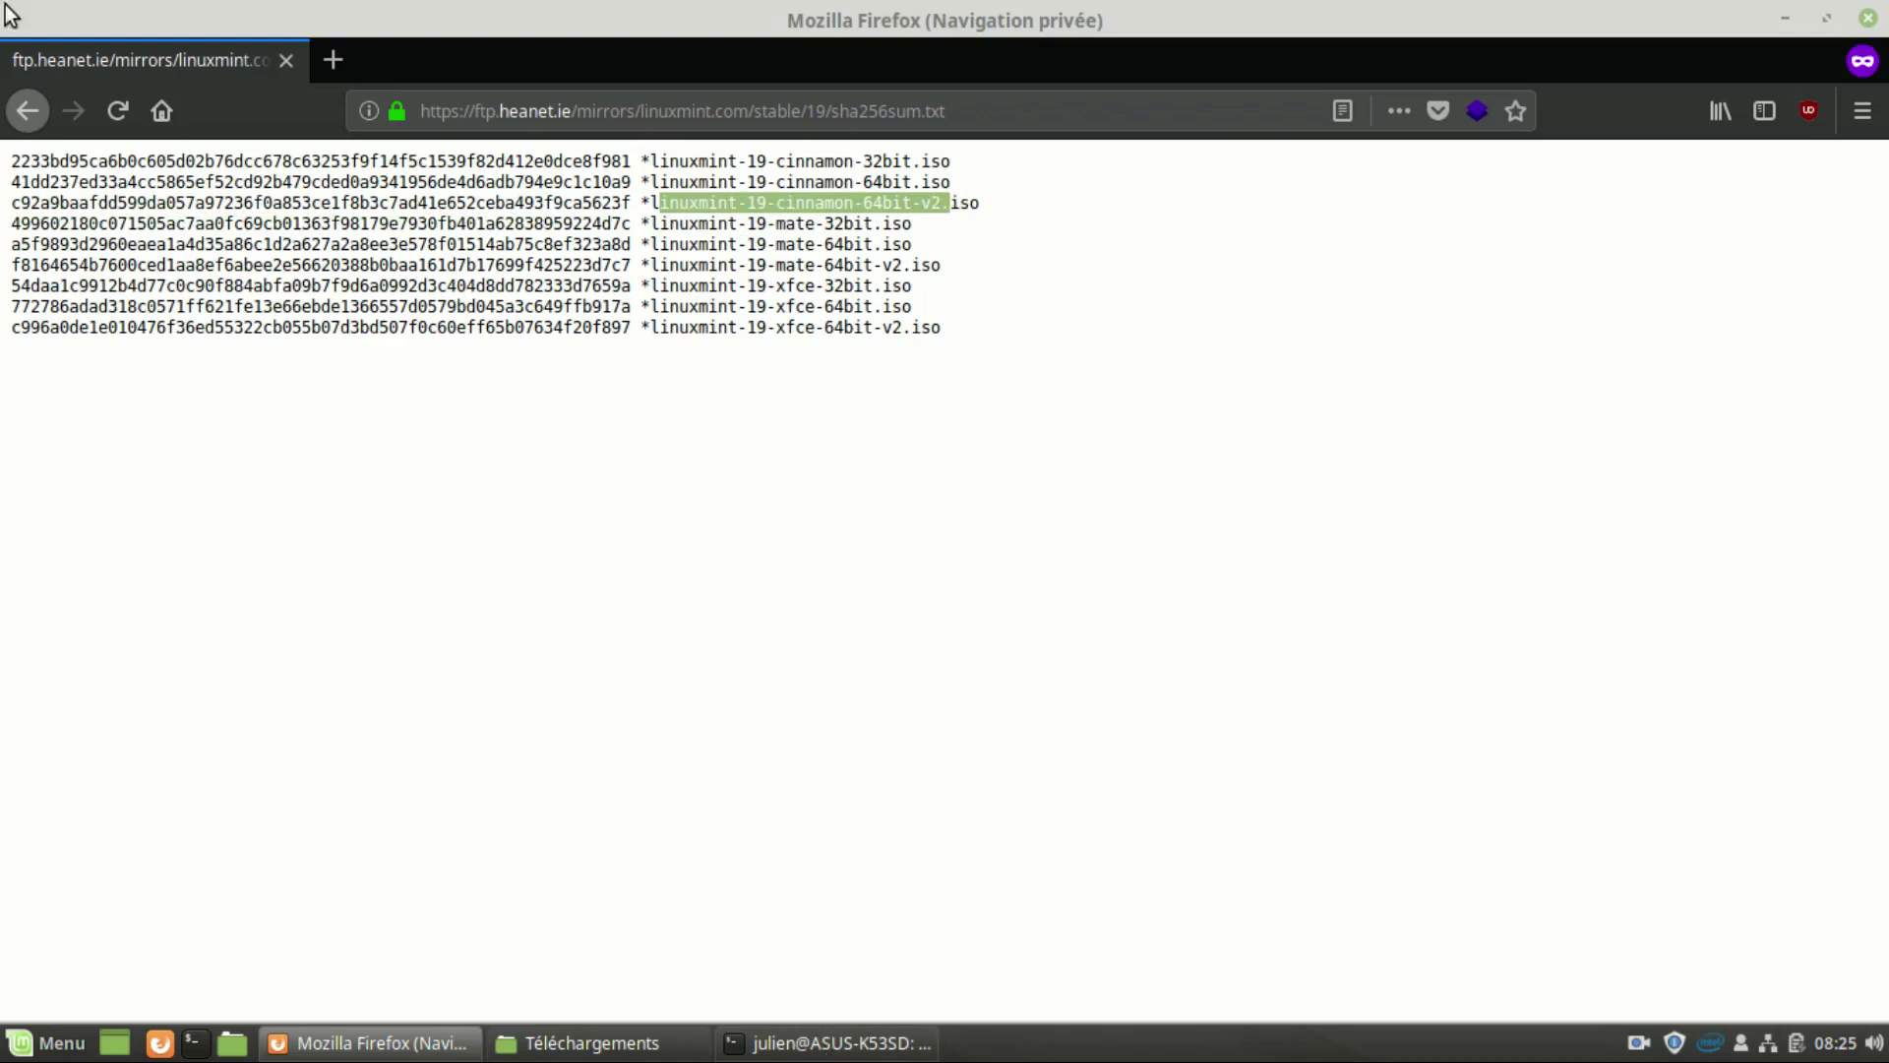
Review the Linux Mint 19 Cinnamon download page and the Authenticity check instructions on the ISO verification page.
click(28, 110)
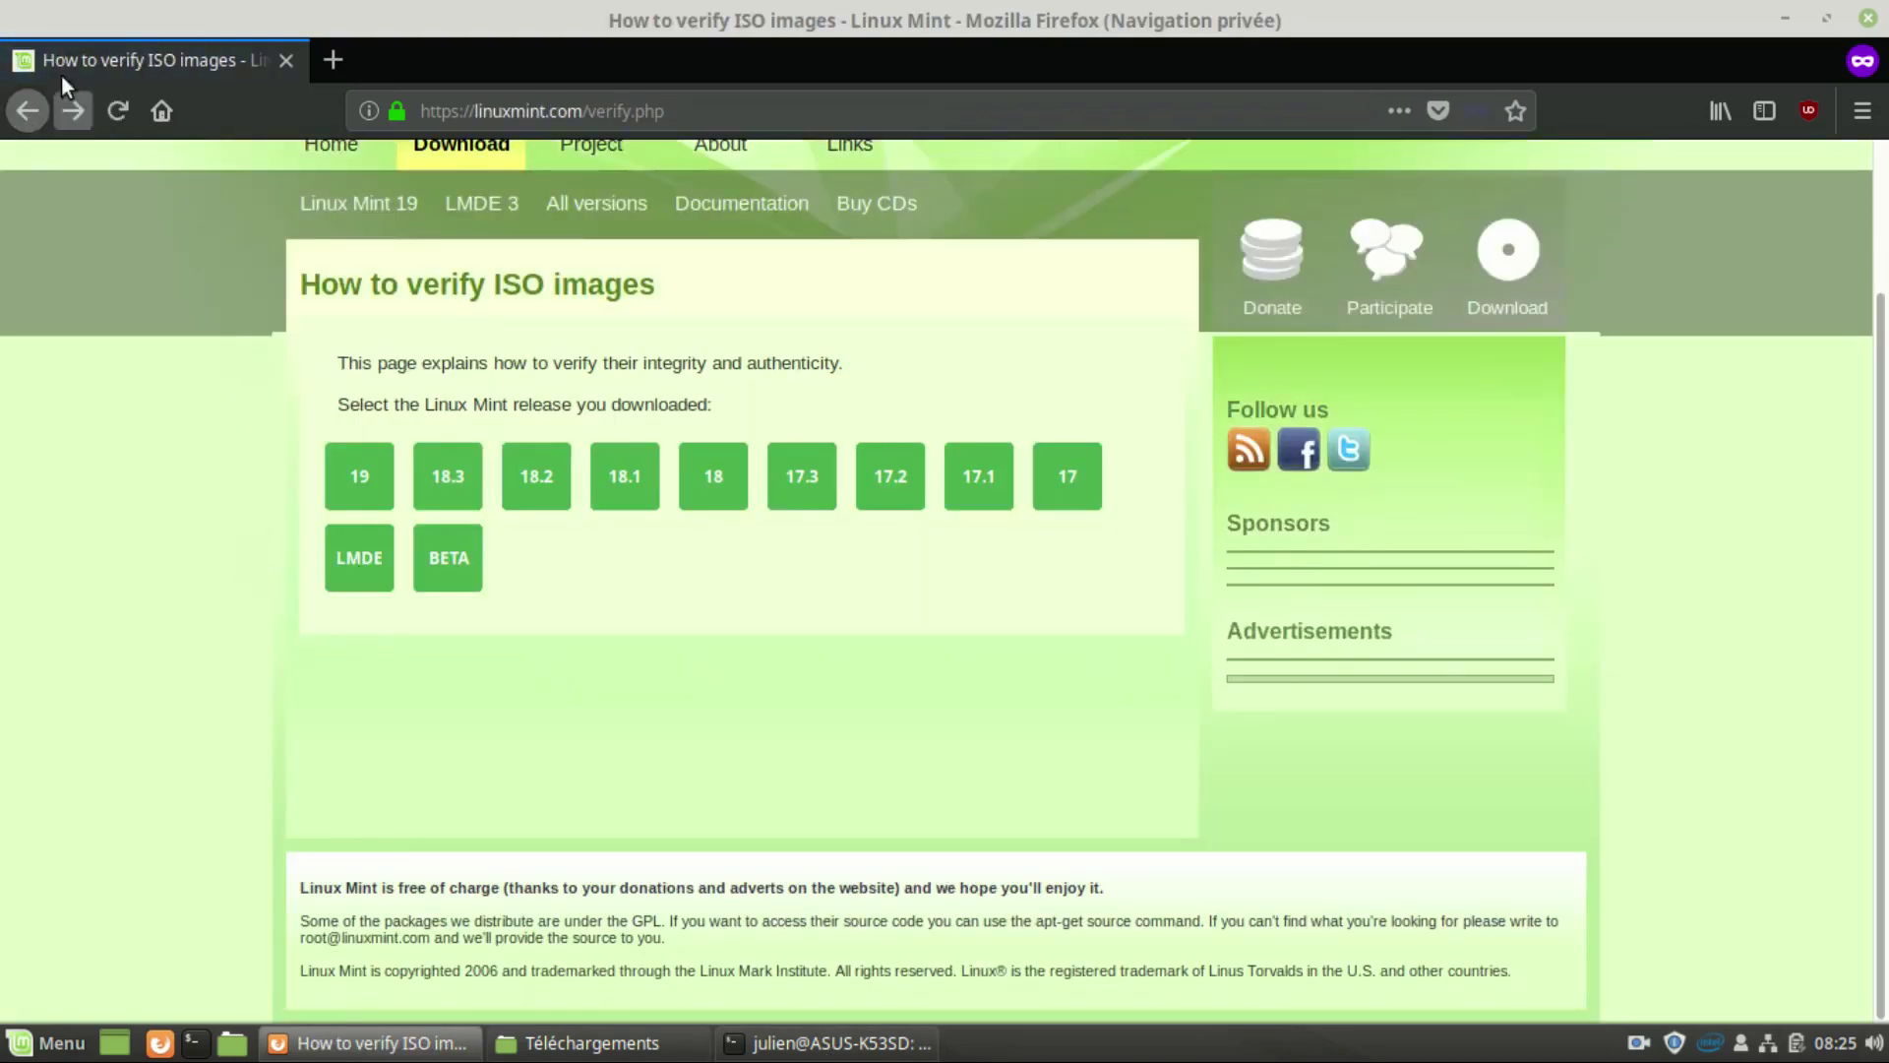
click(26, 110)
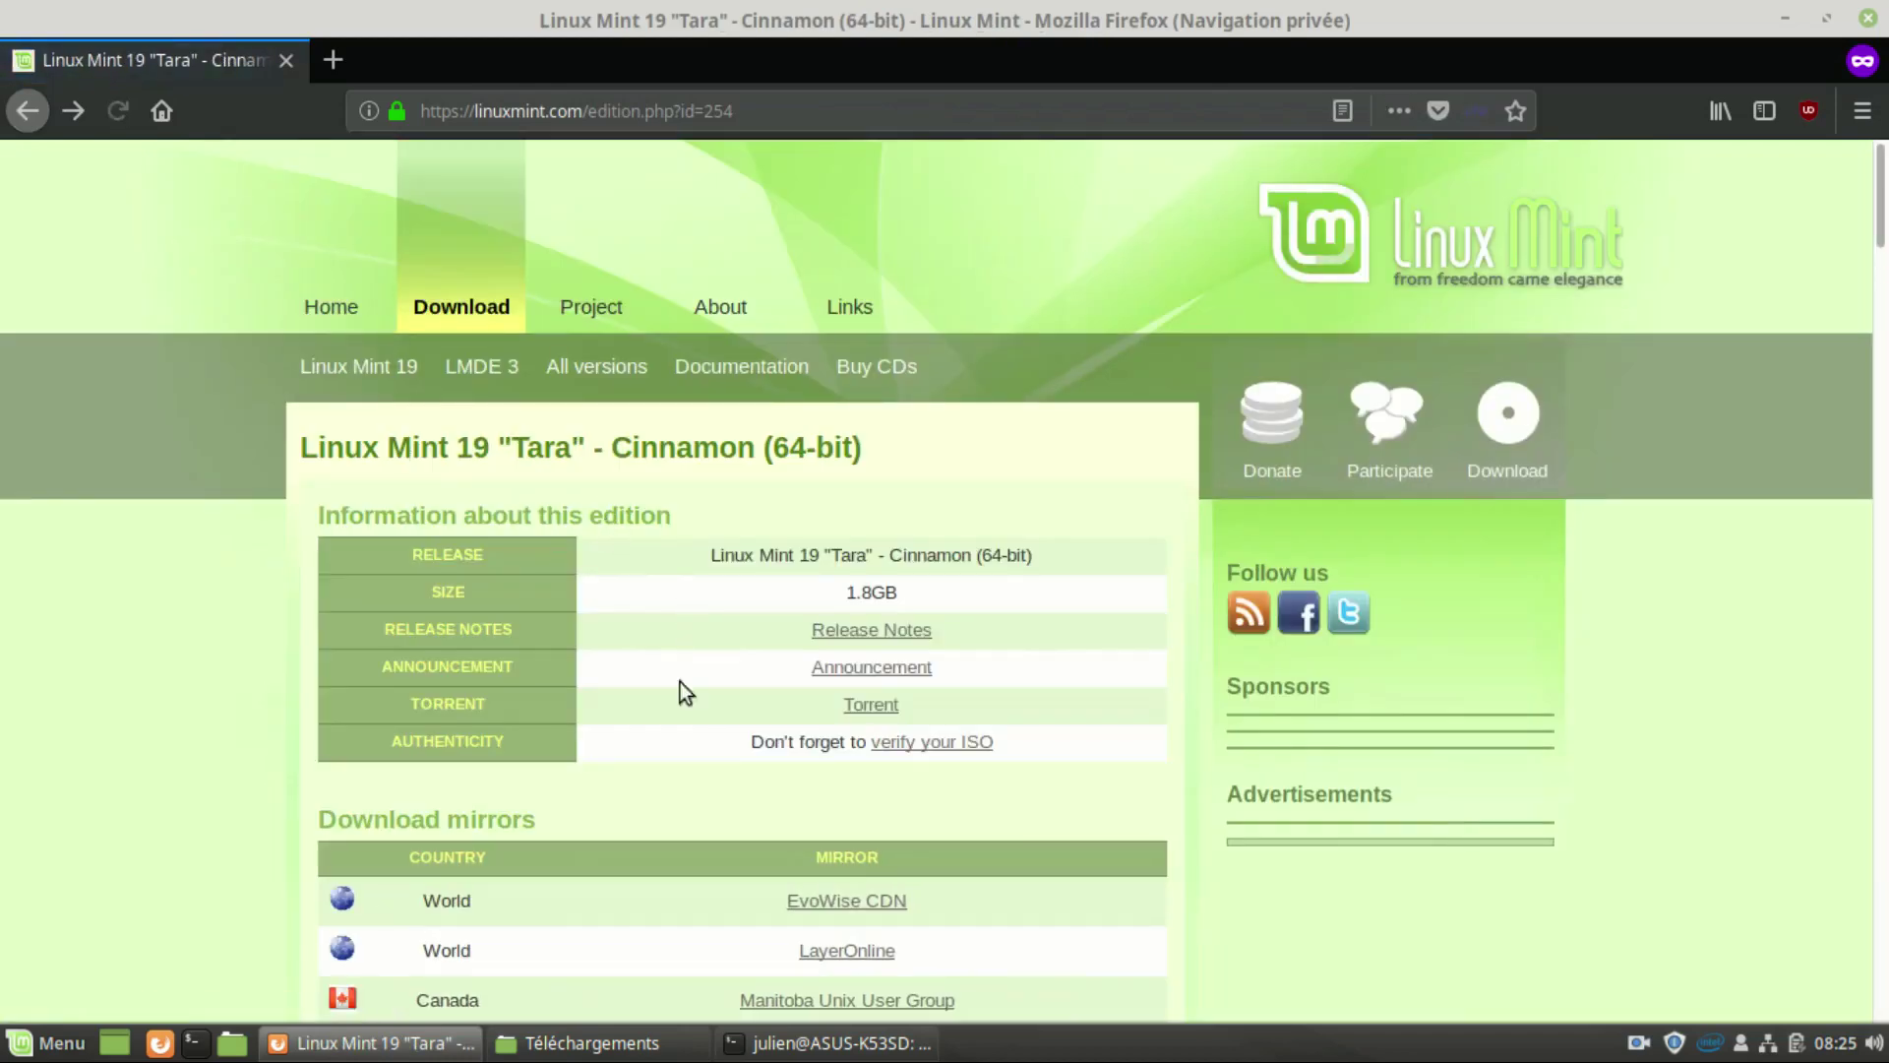
scroll(677, 772, down, 3)
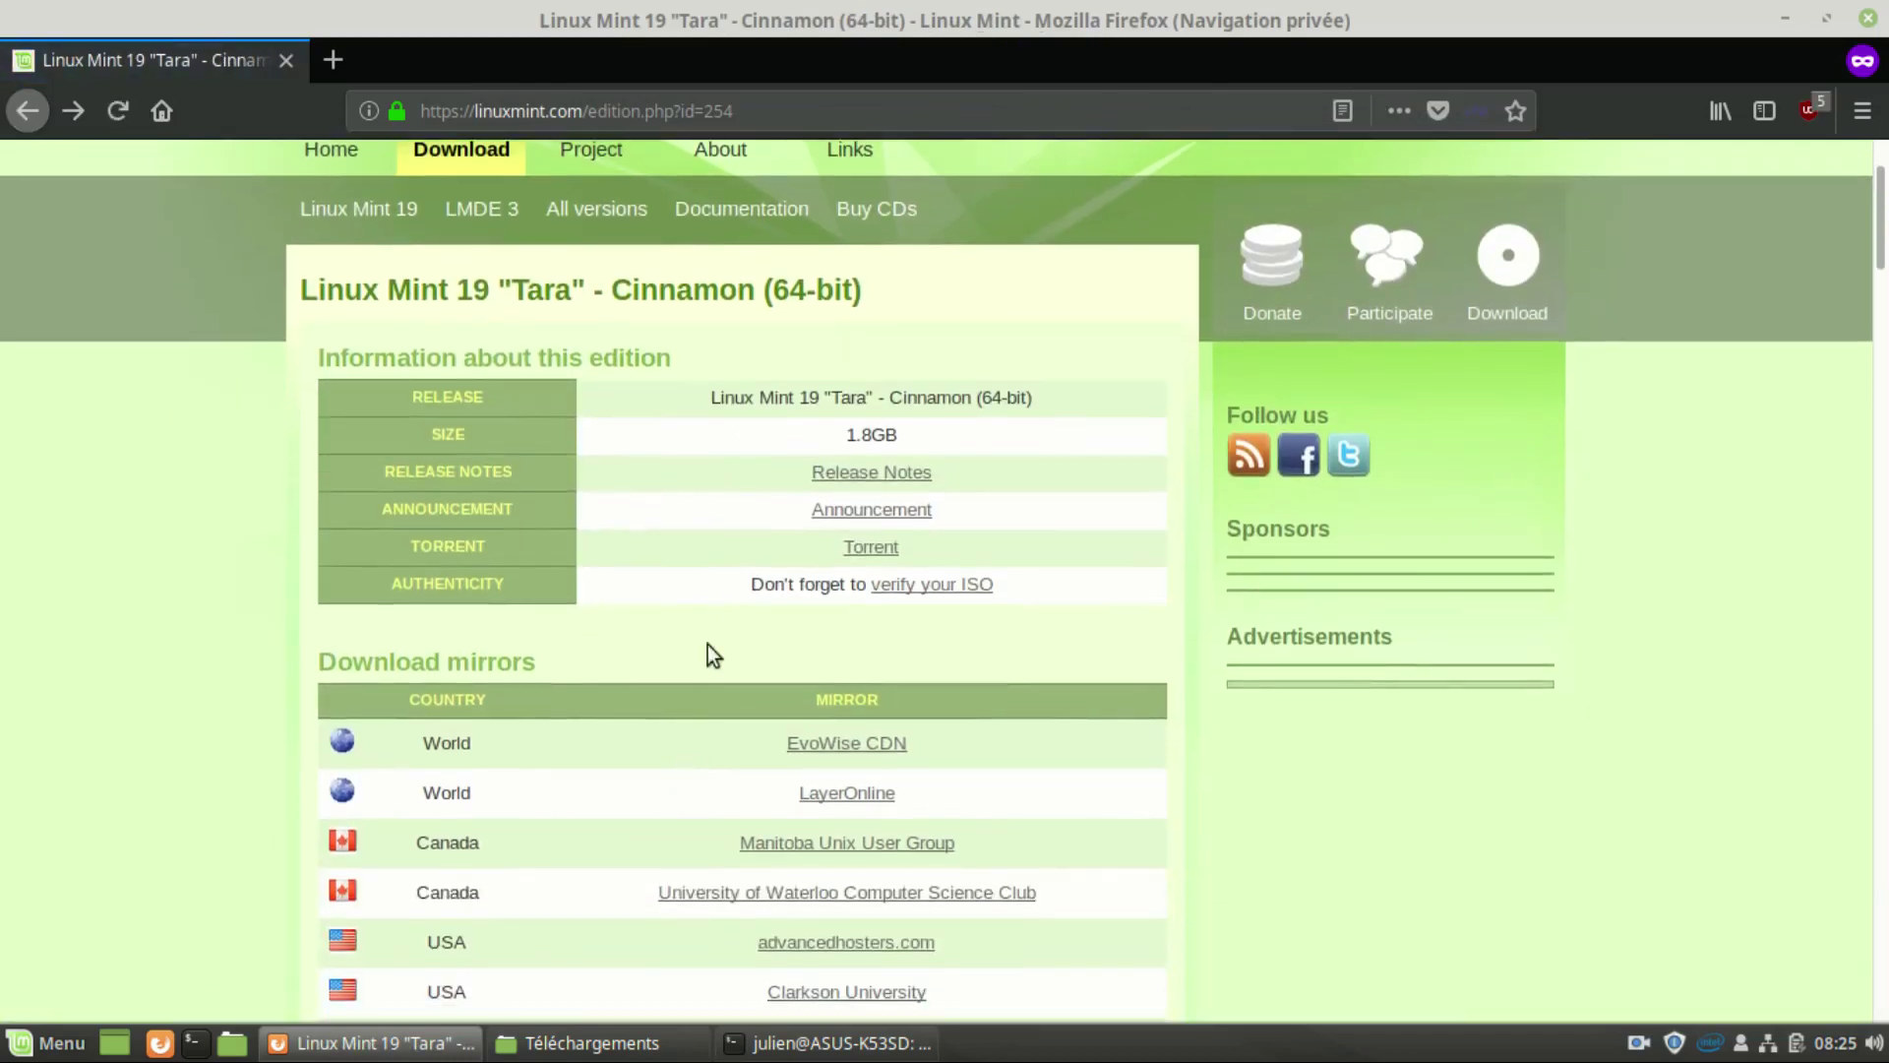
key(alt+Right)
scroll(594, 543, down, 10)
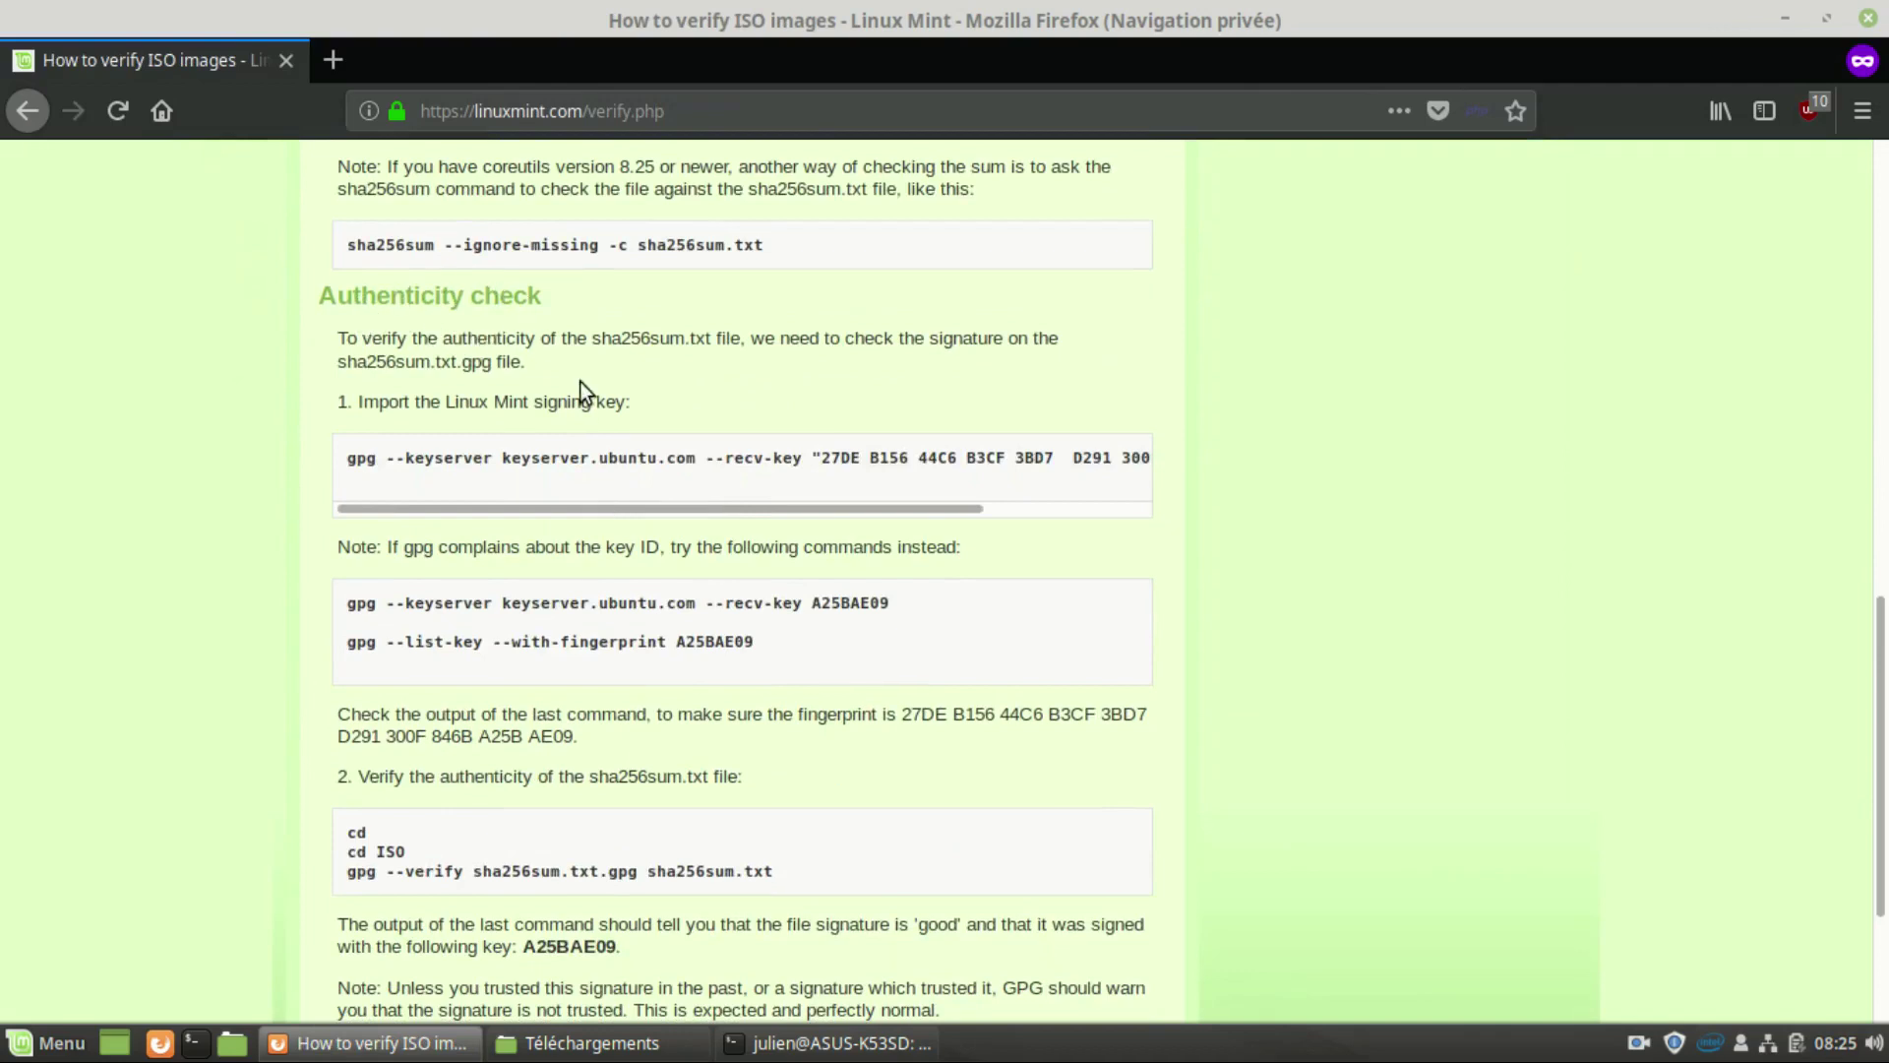
drag(593, 337, 711, 340)
scroll(658, 773, up, 10)
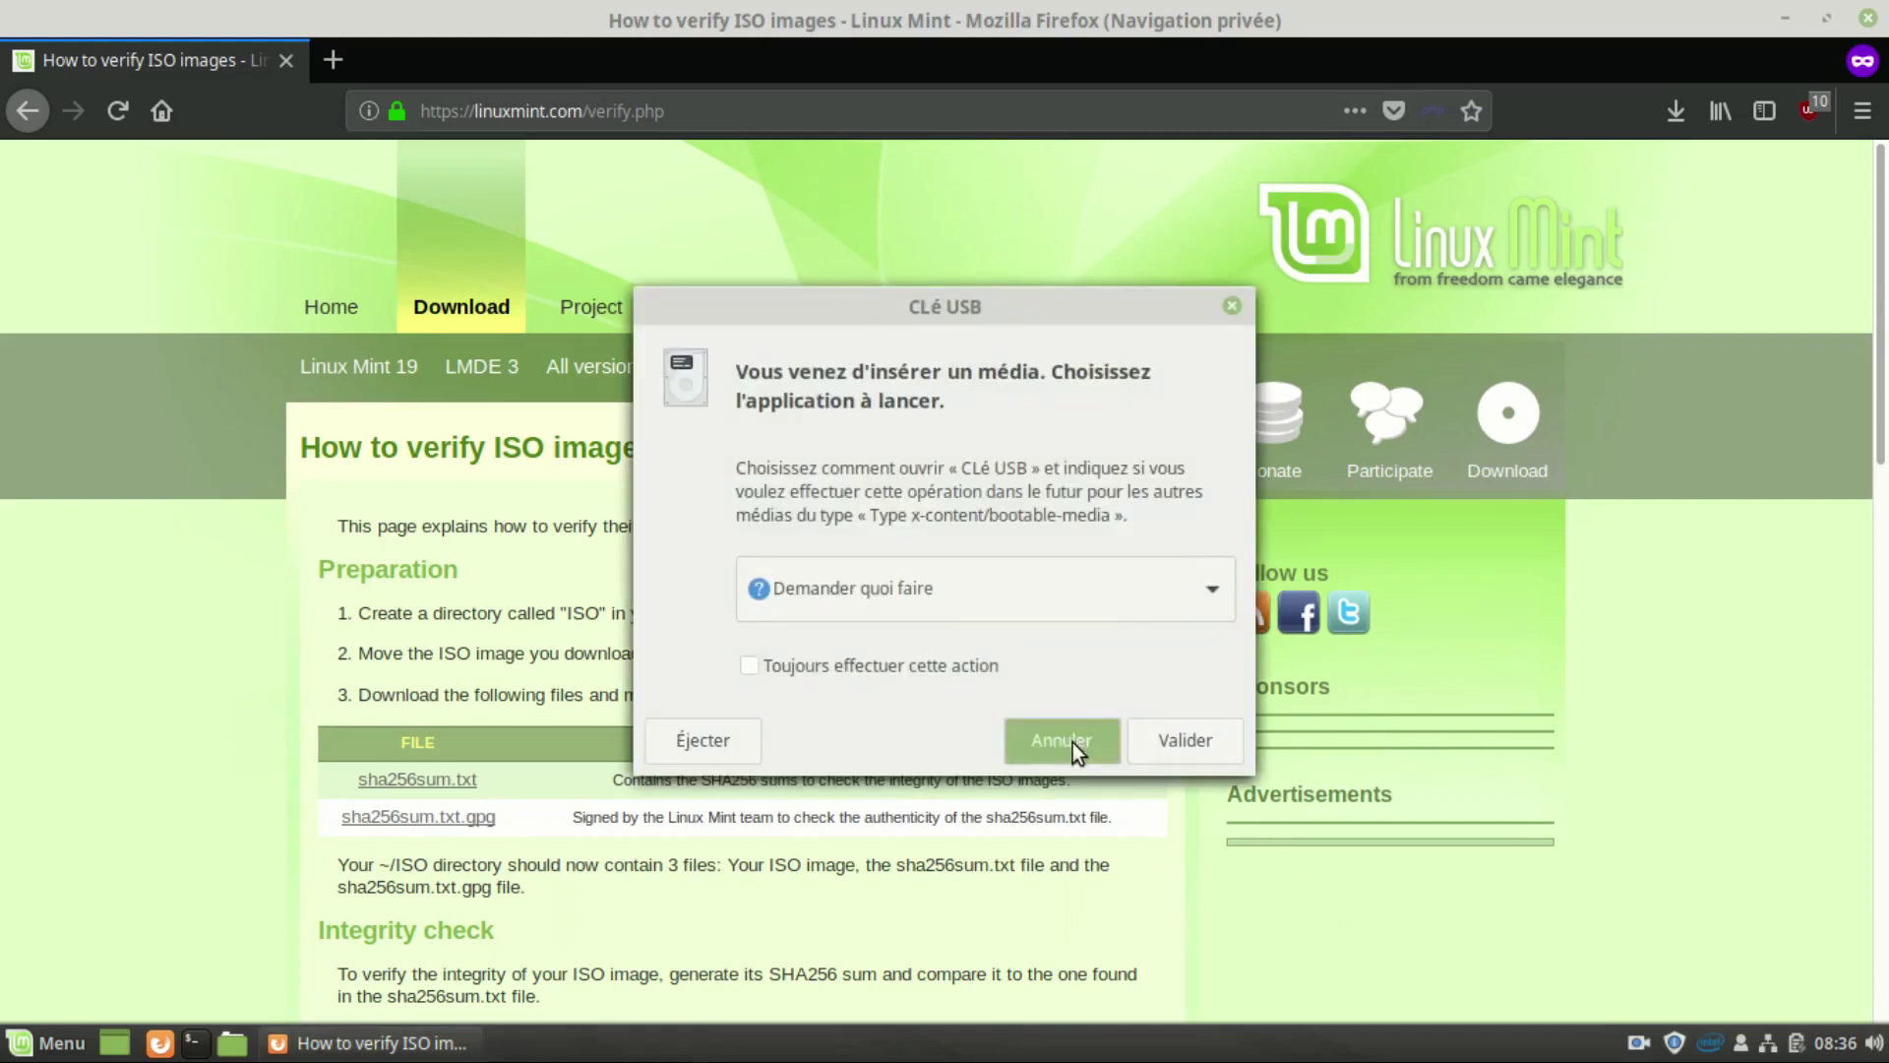
Dismiss the prompt for the inserted USB stick without launching an application, and minimise the browser.
click(1073, 742)
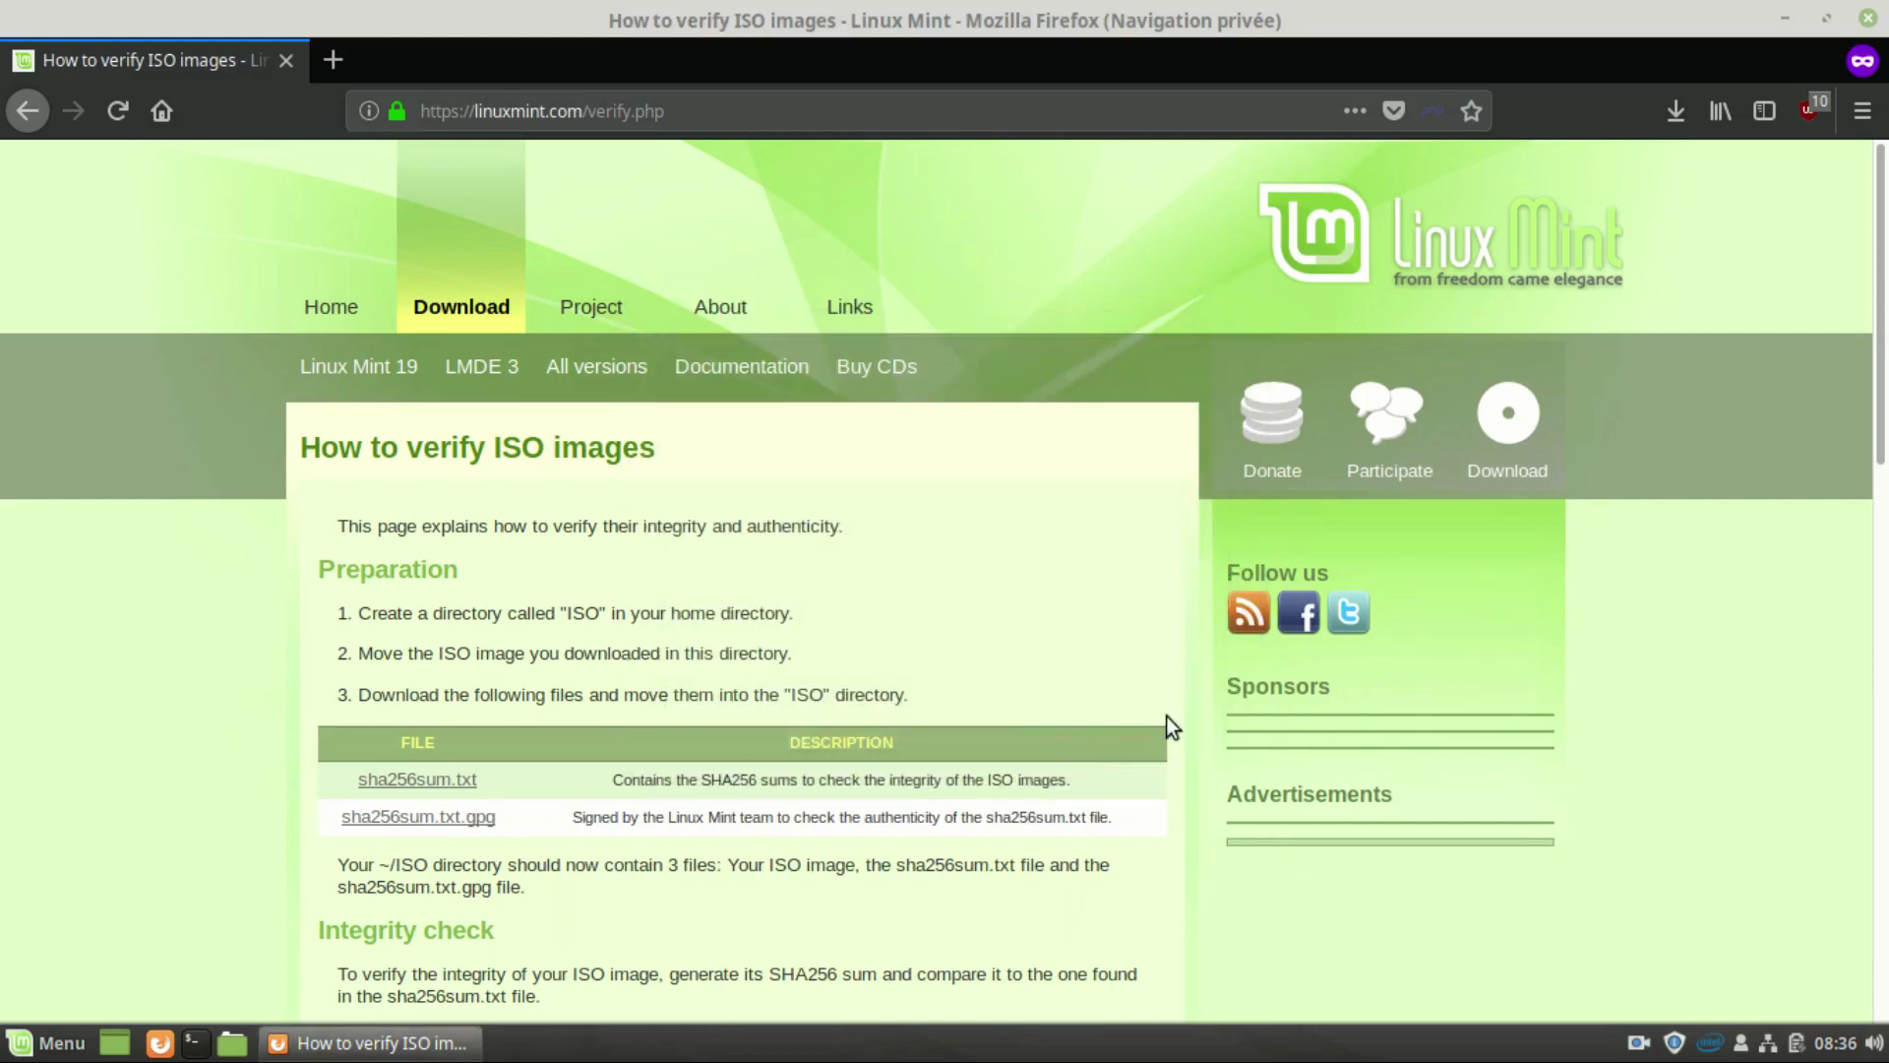
click(362, 1043)
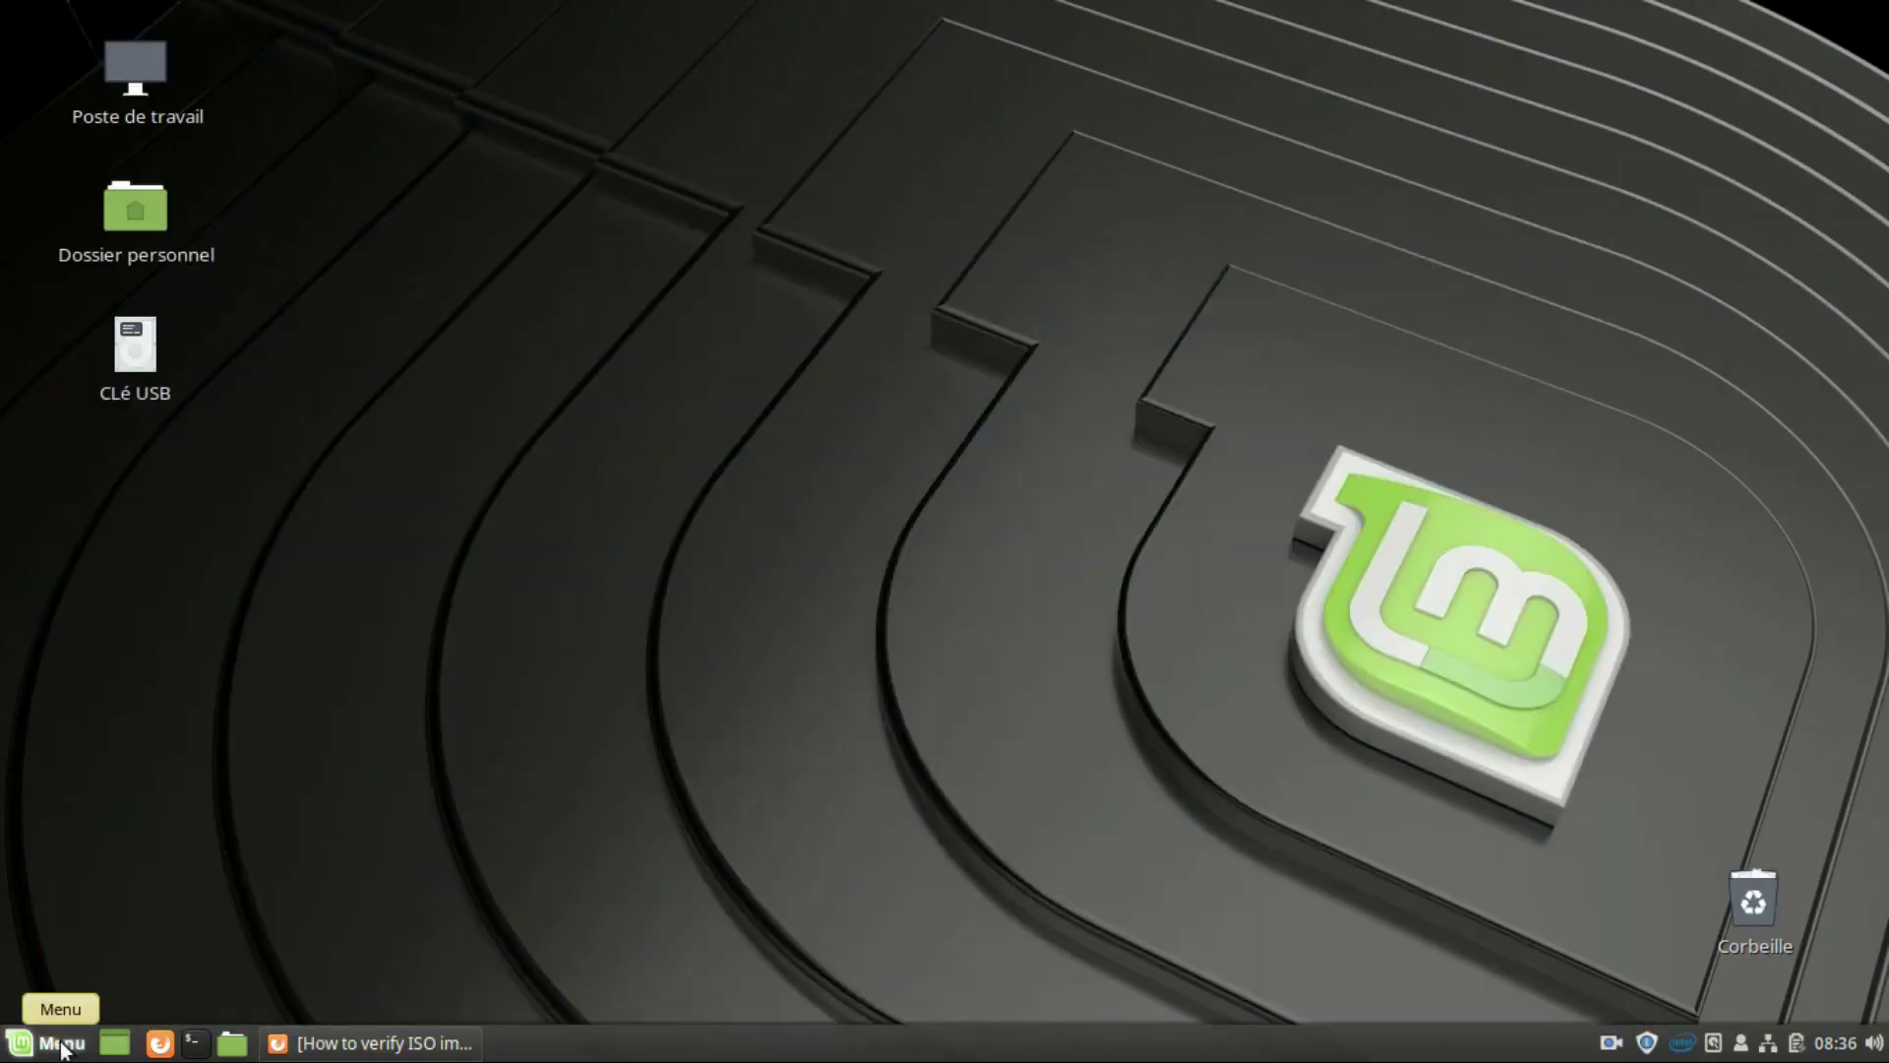
Launch Créateur de clé USB and load linuxmint-19-cinnamon-64bit-v2.iso from the Téléchargements folder as the image.
click(61, 1045)
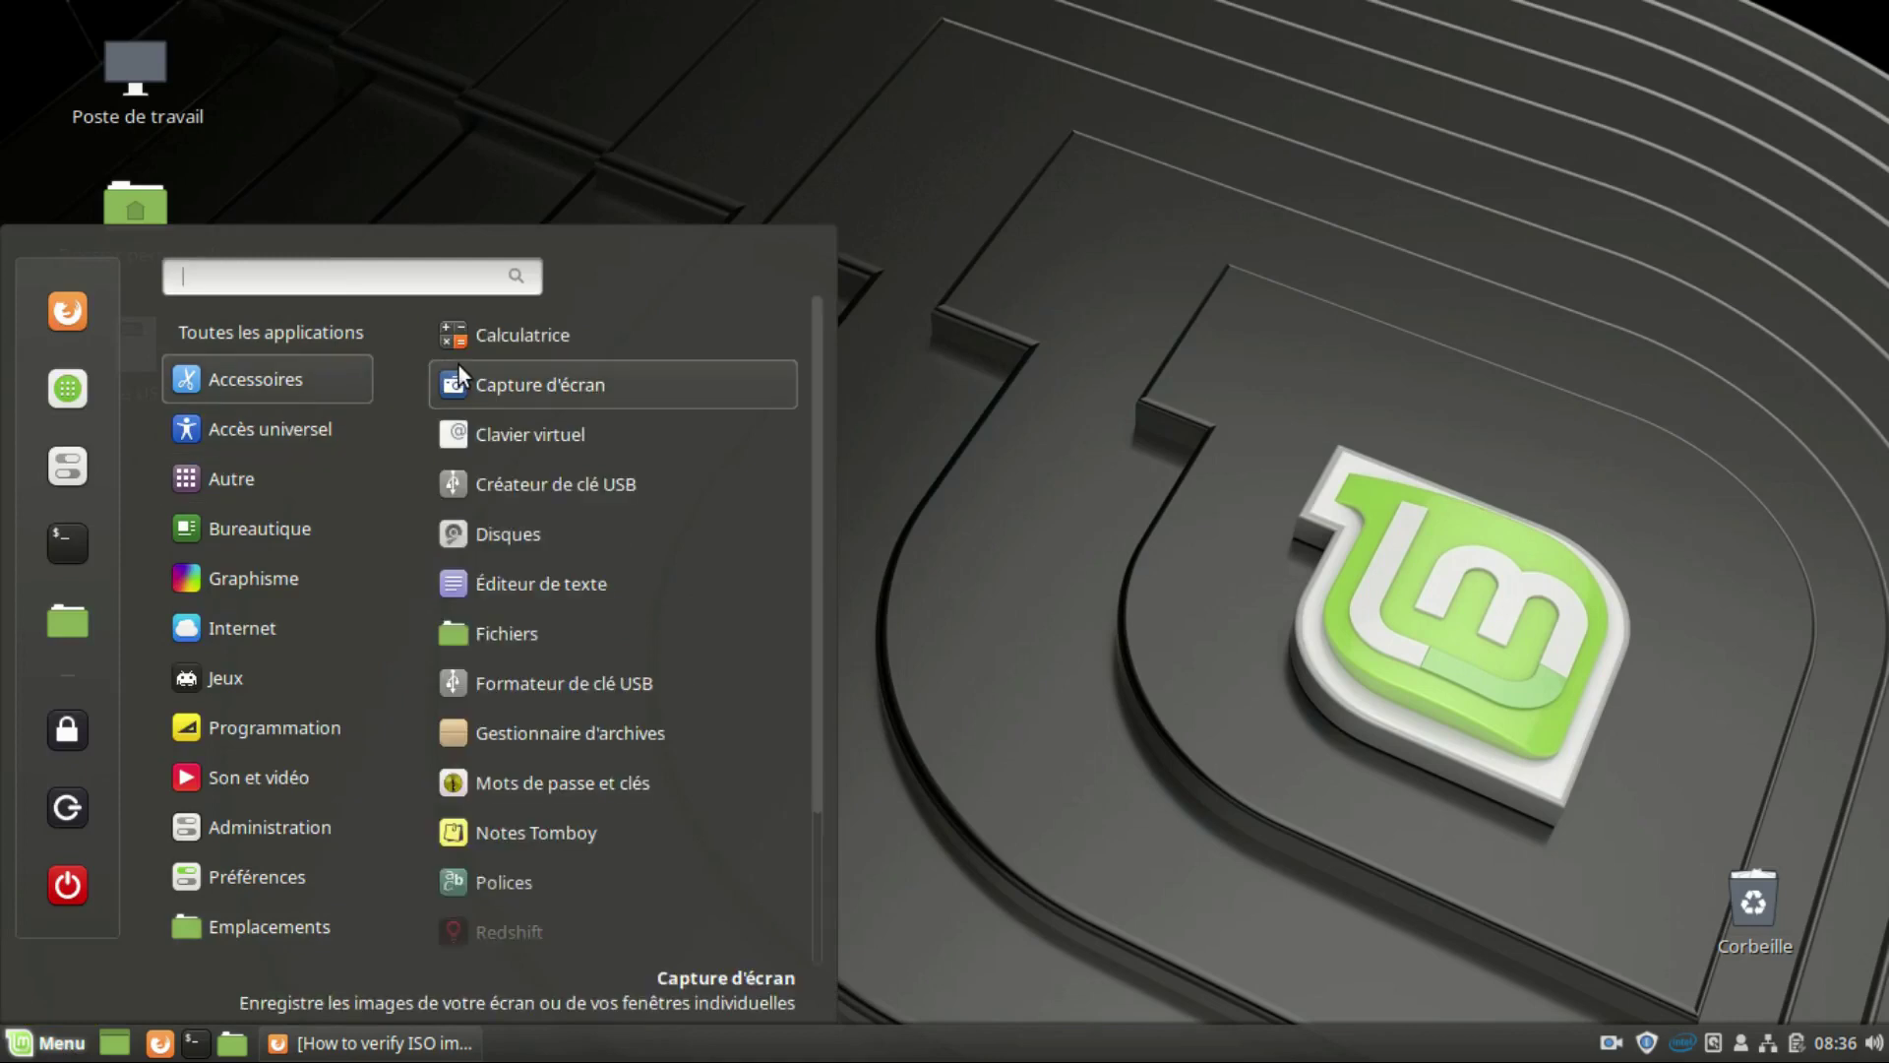
click(547, 477)
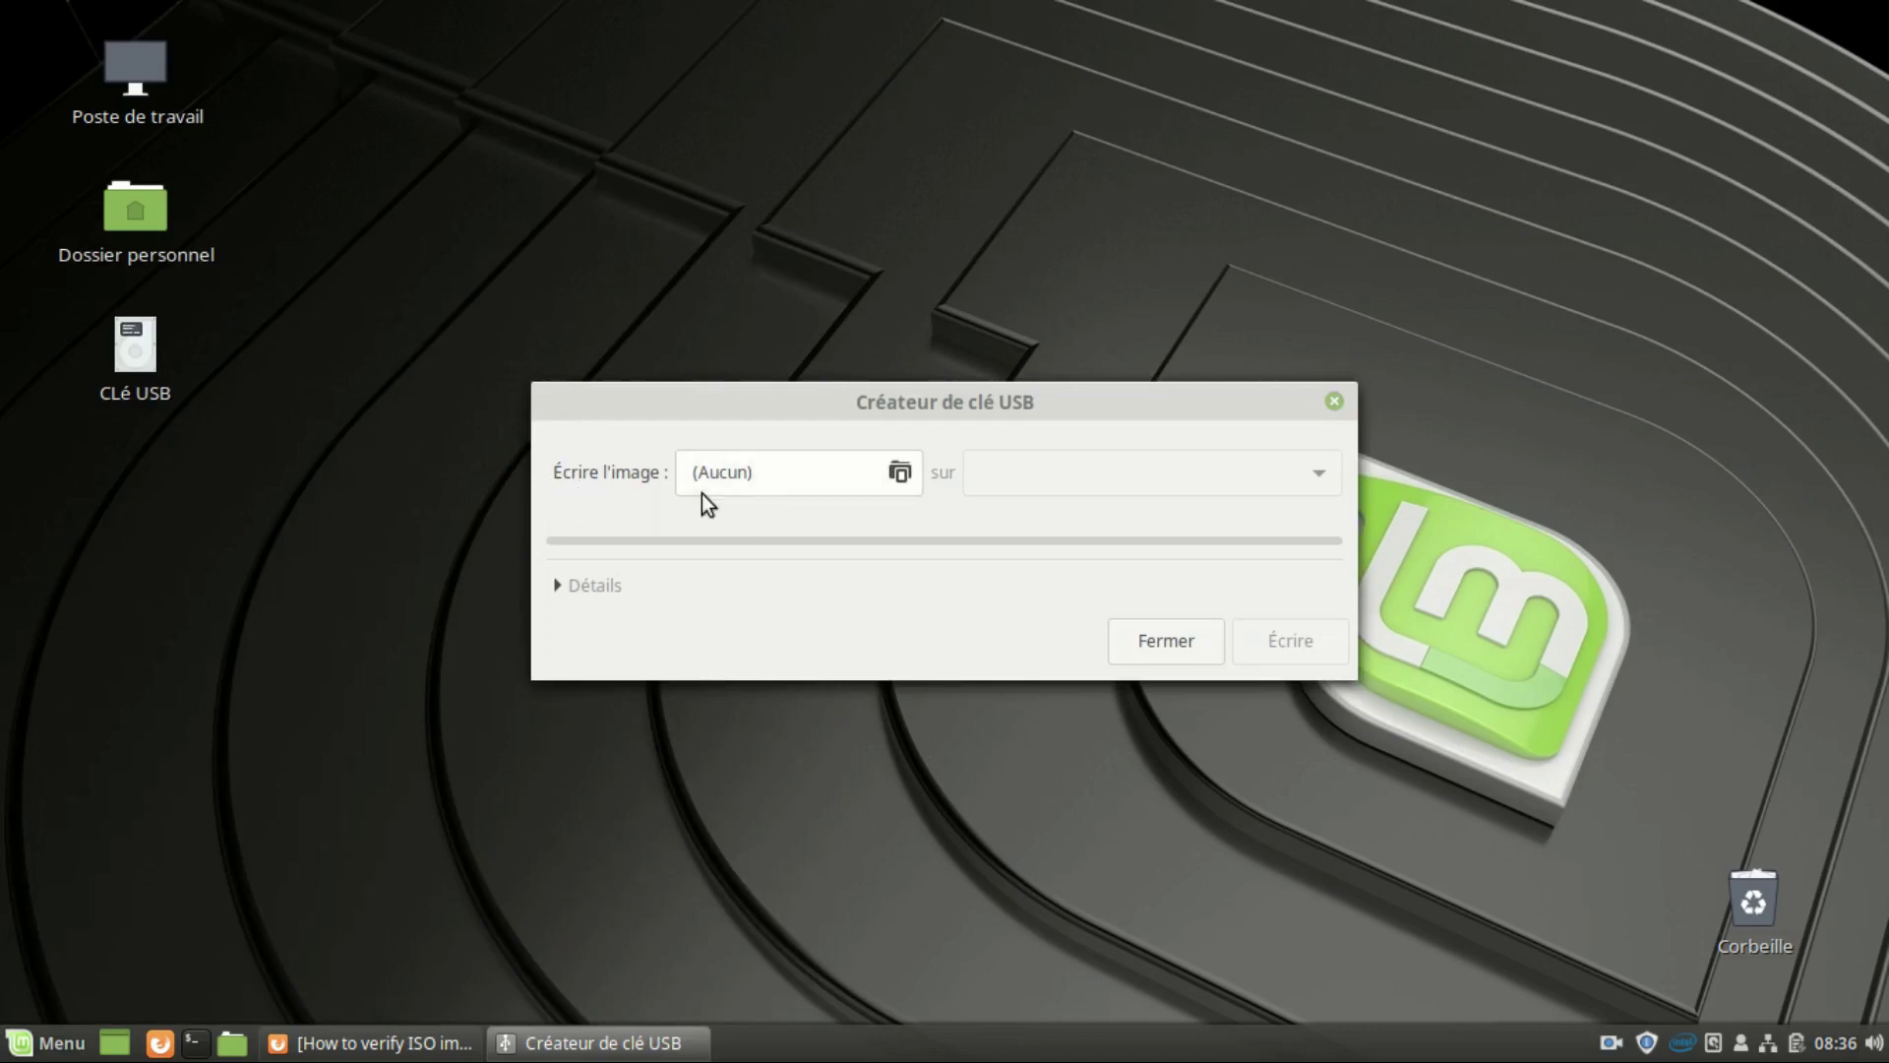
click(795, 474)
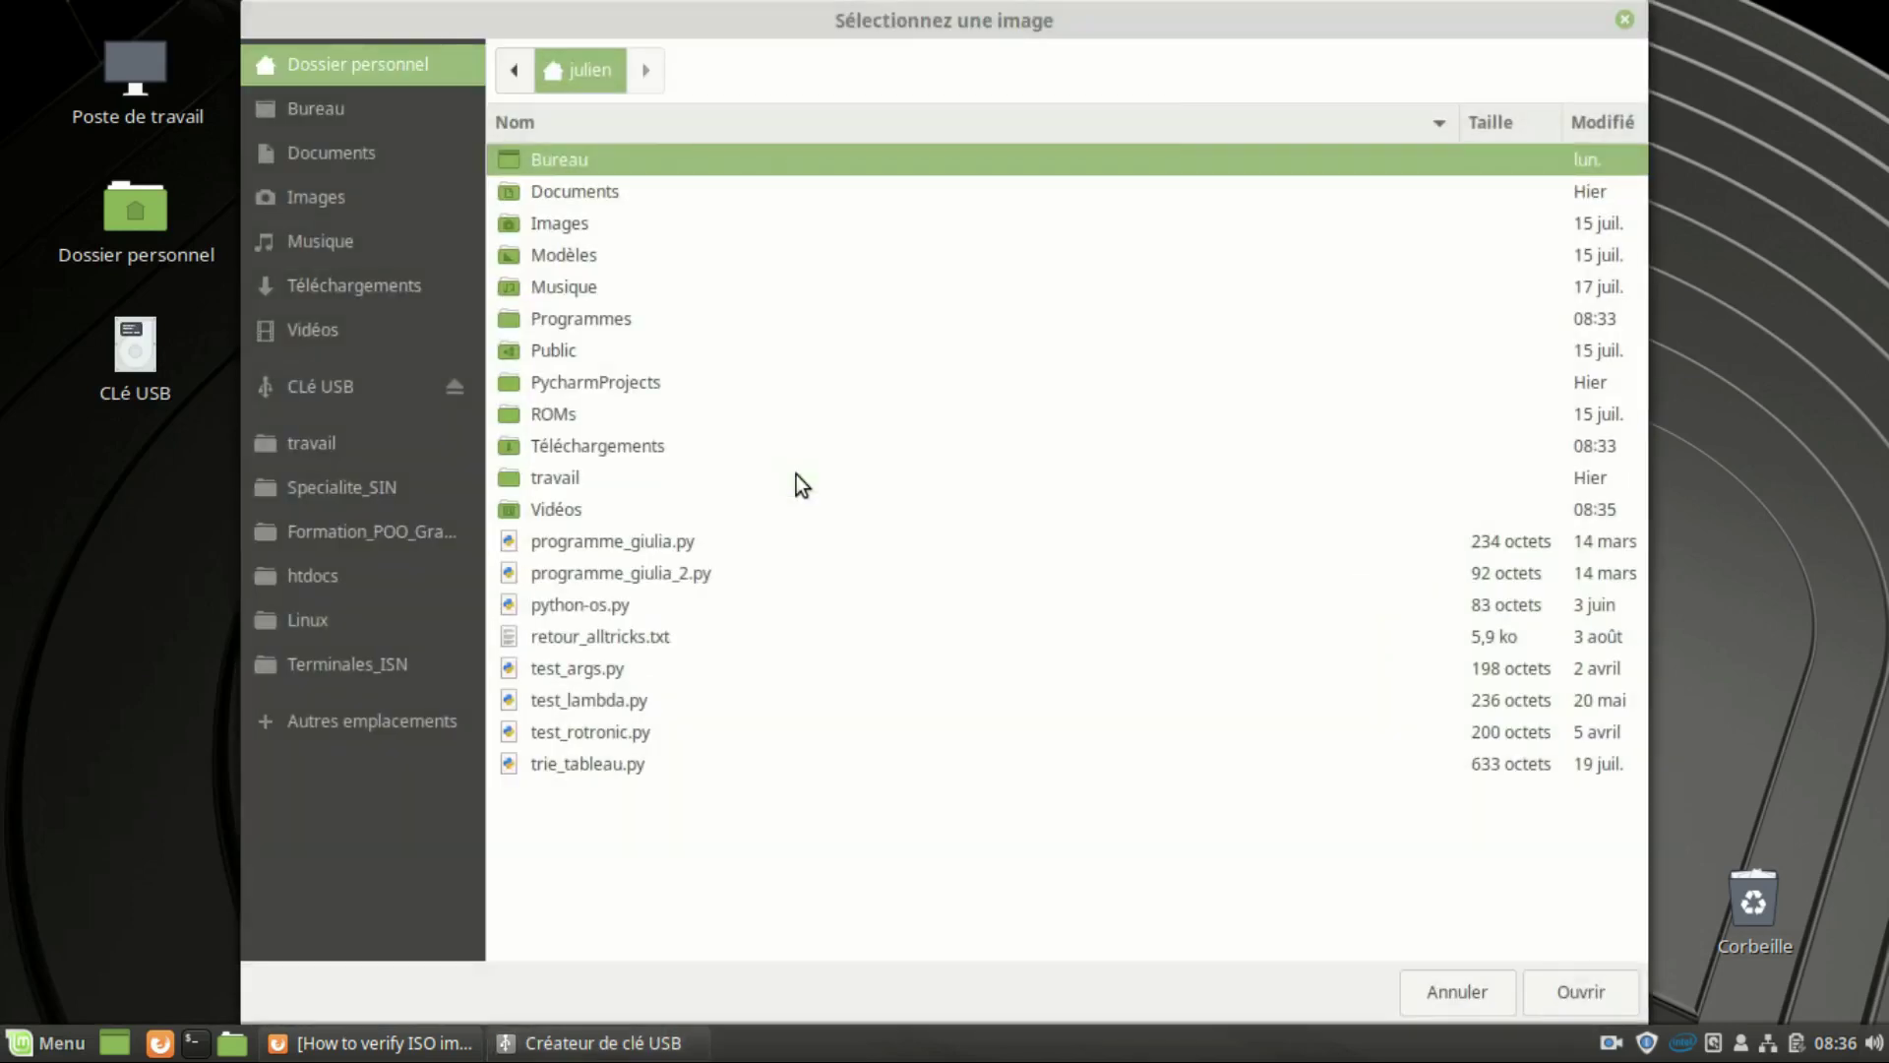
double_click(610, 450)
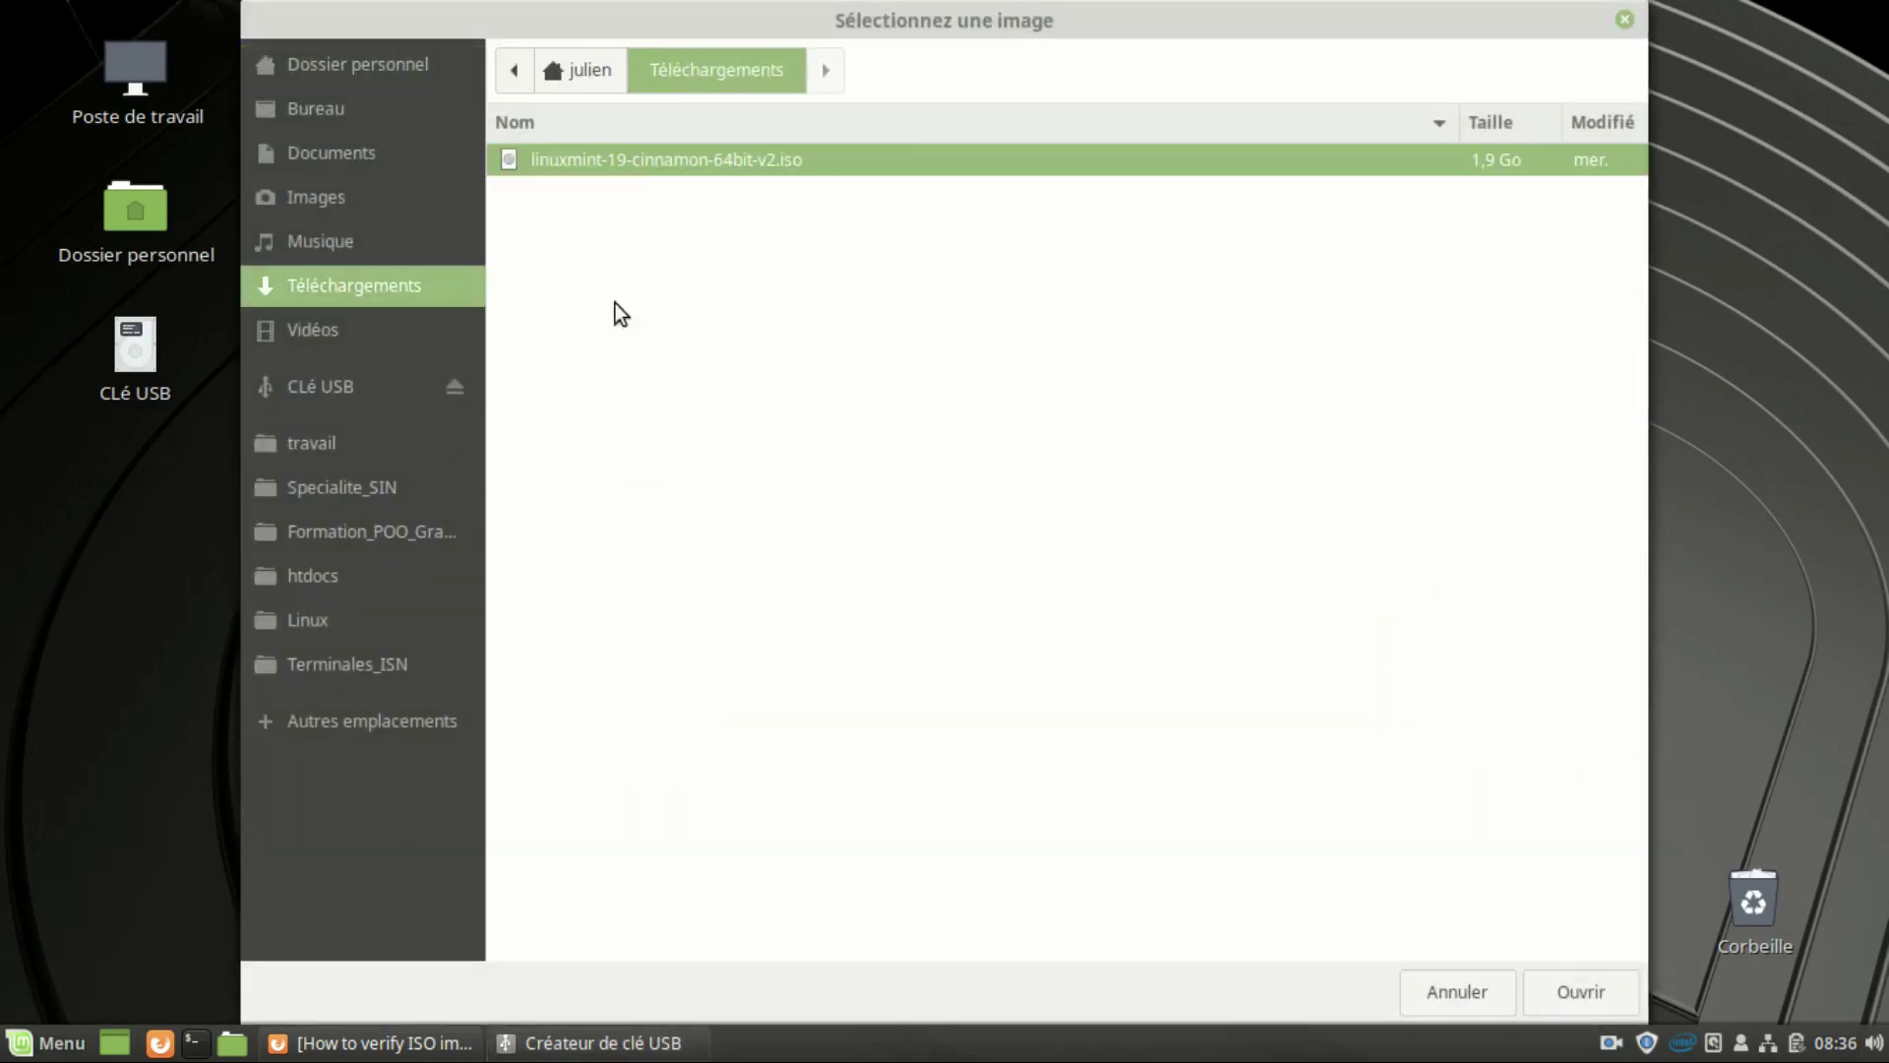
click(1573, 1003)
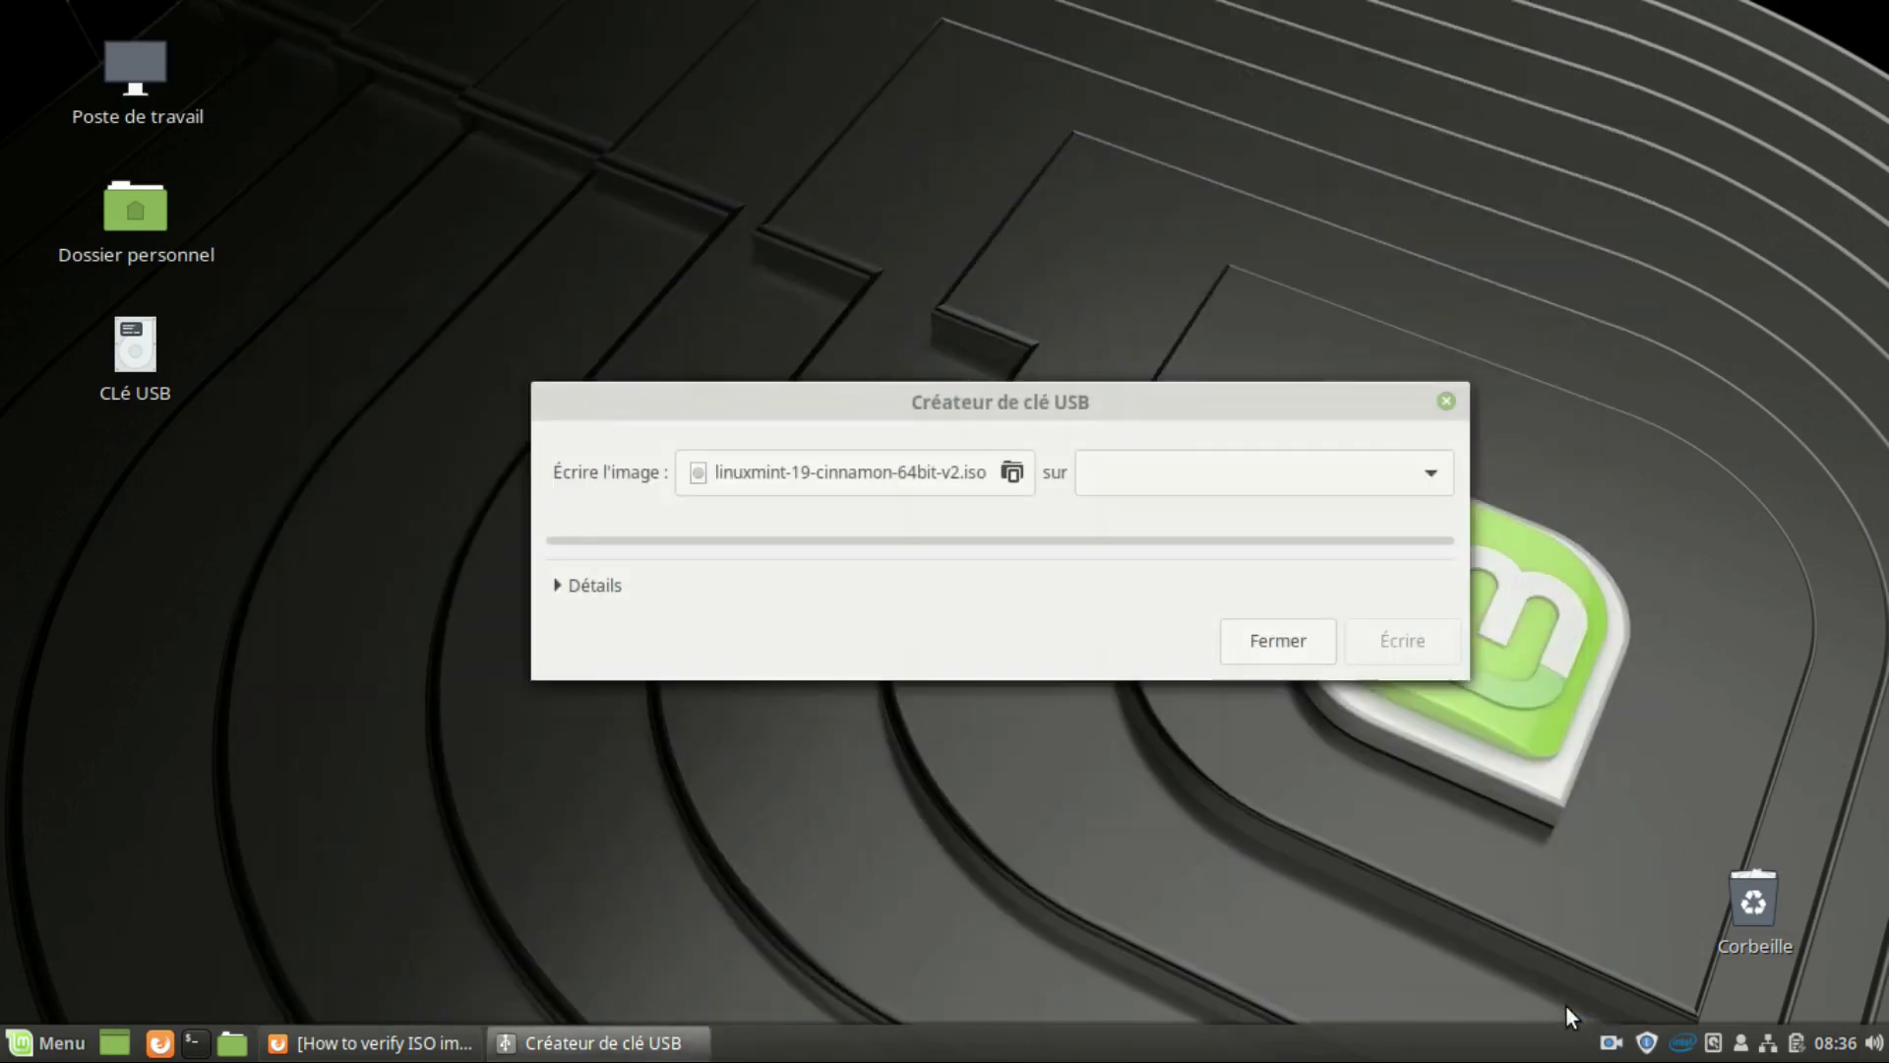
Choose the Kingston DataTraveler 3.0 (/dev/sdb) as the target drive, and close the USB creator without writing.
click(1359, 493)
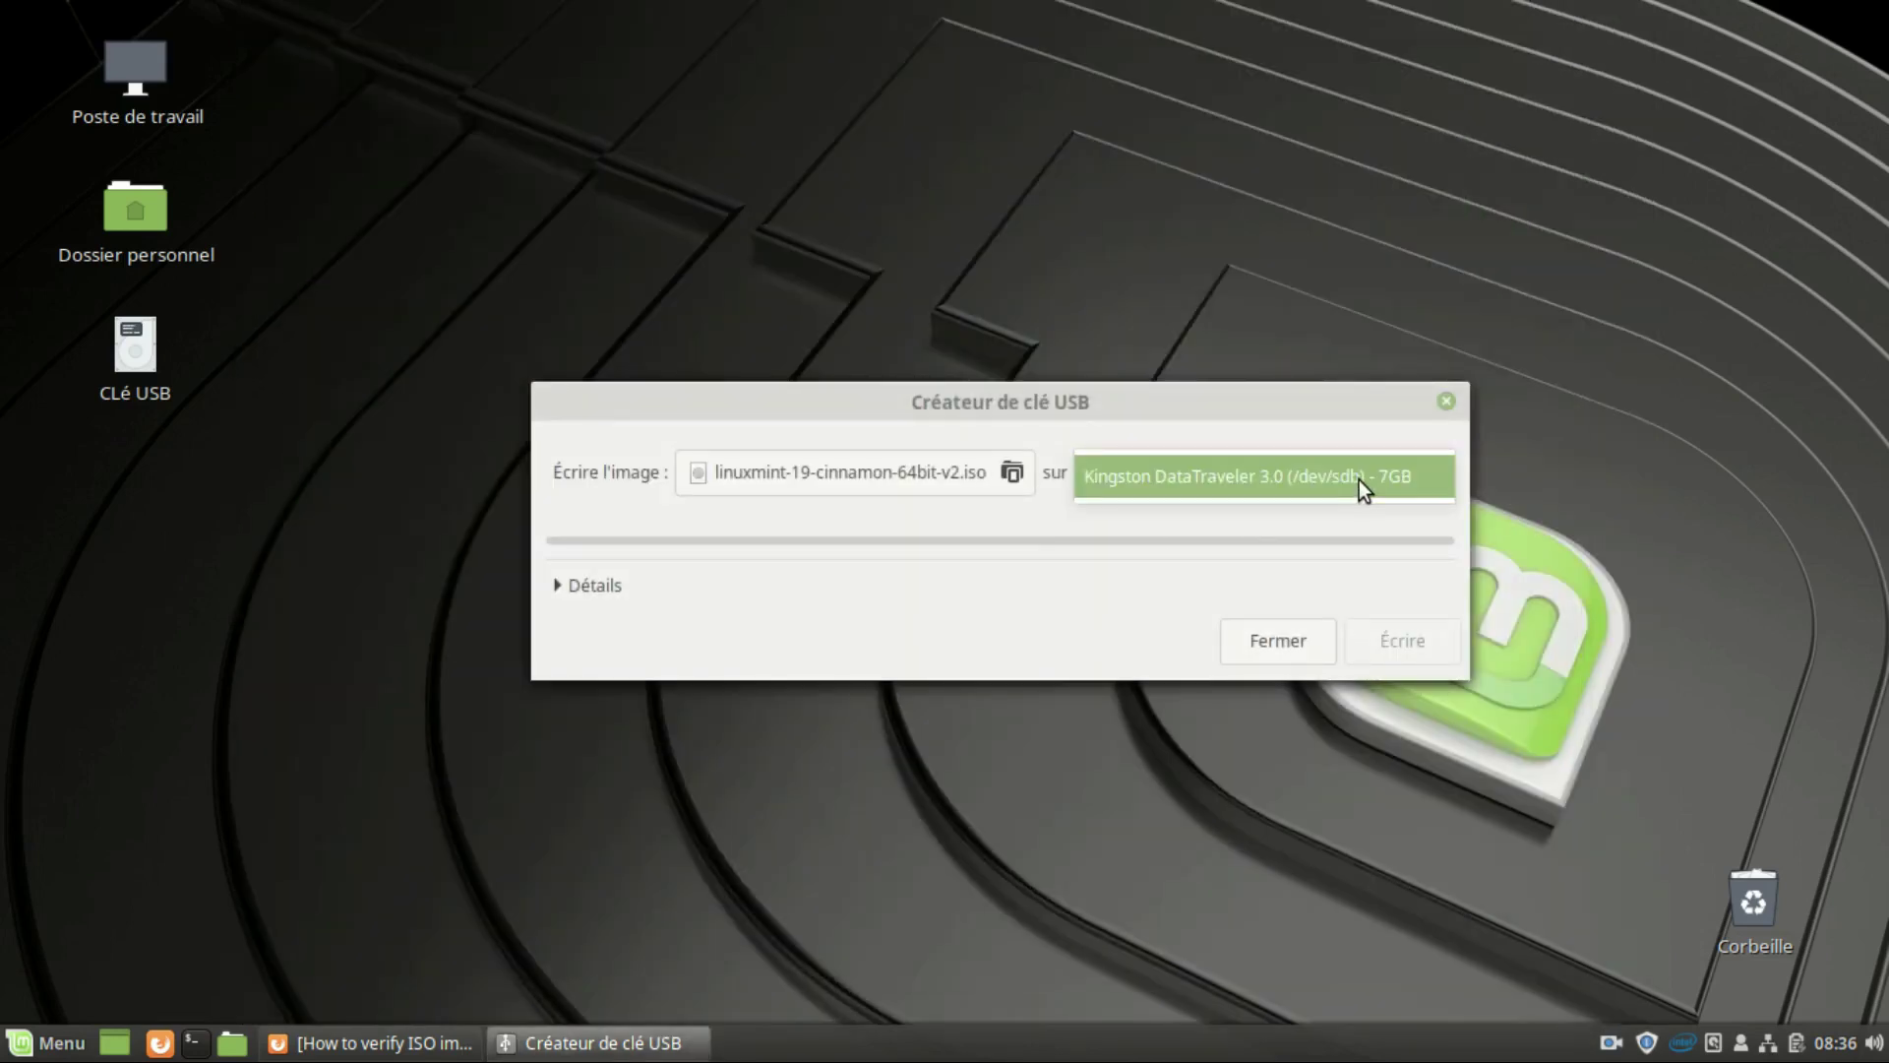
click(1363, 489)
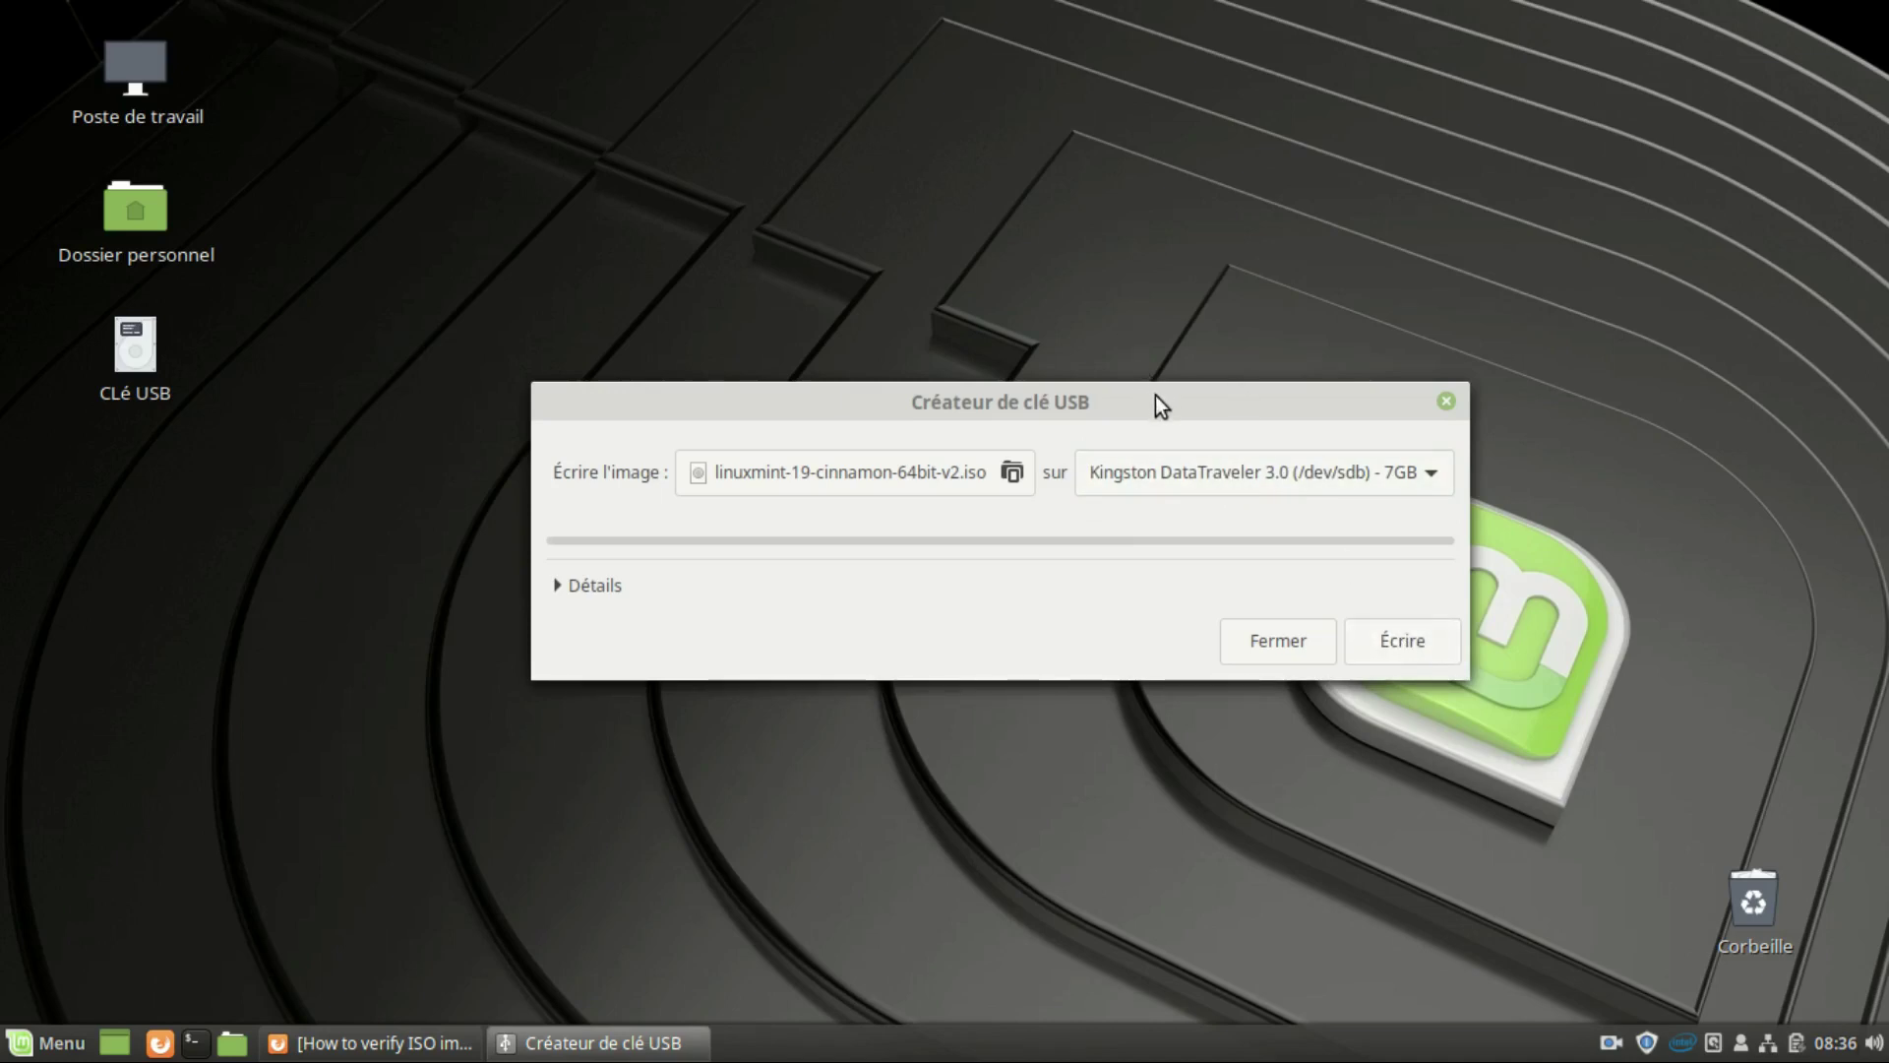
drag(1161, 404, 1072, 236)
click(1203, 477)
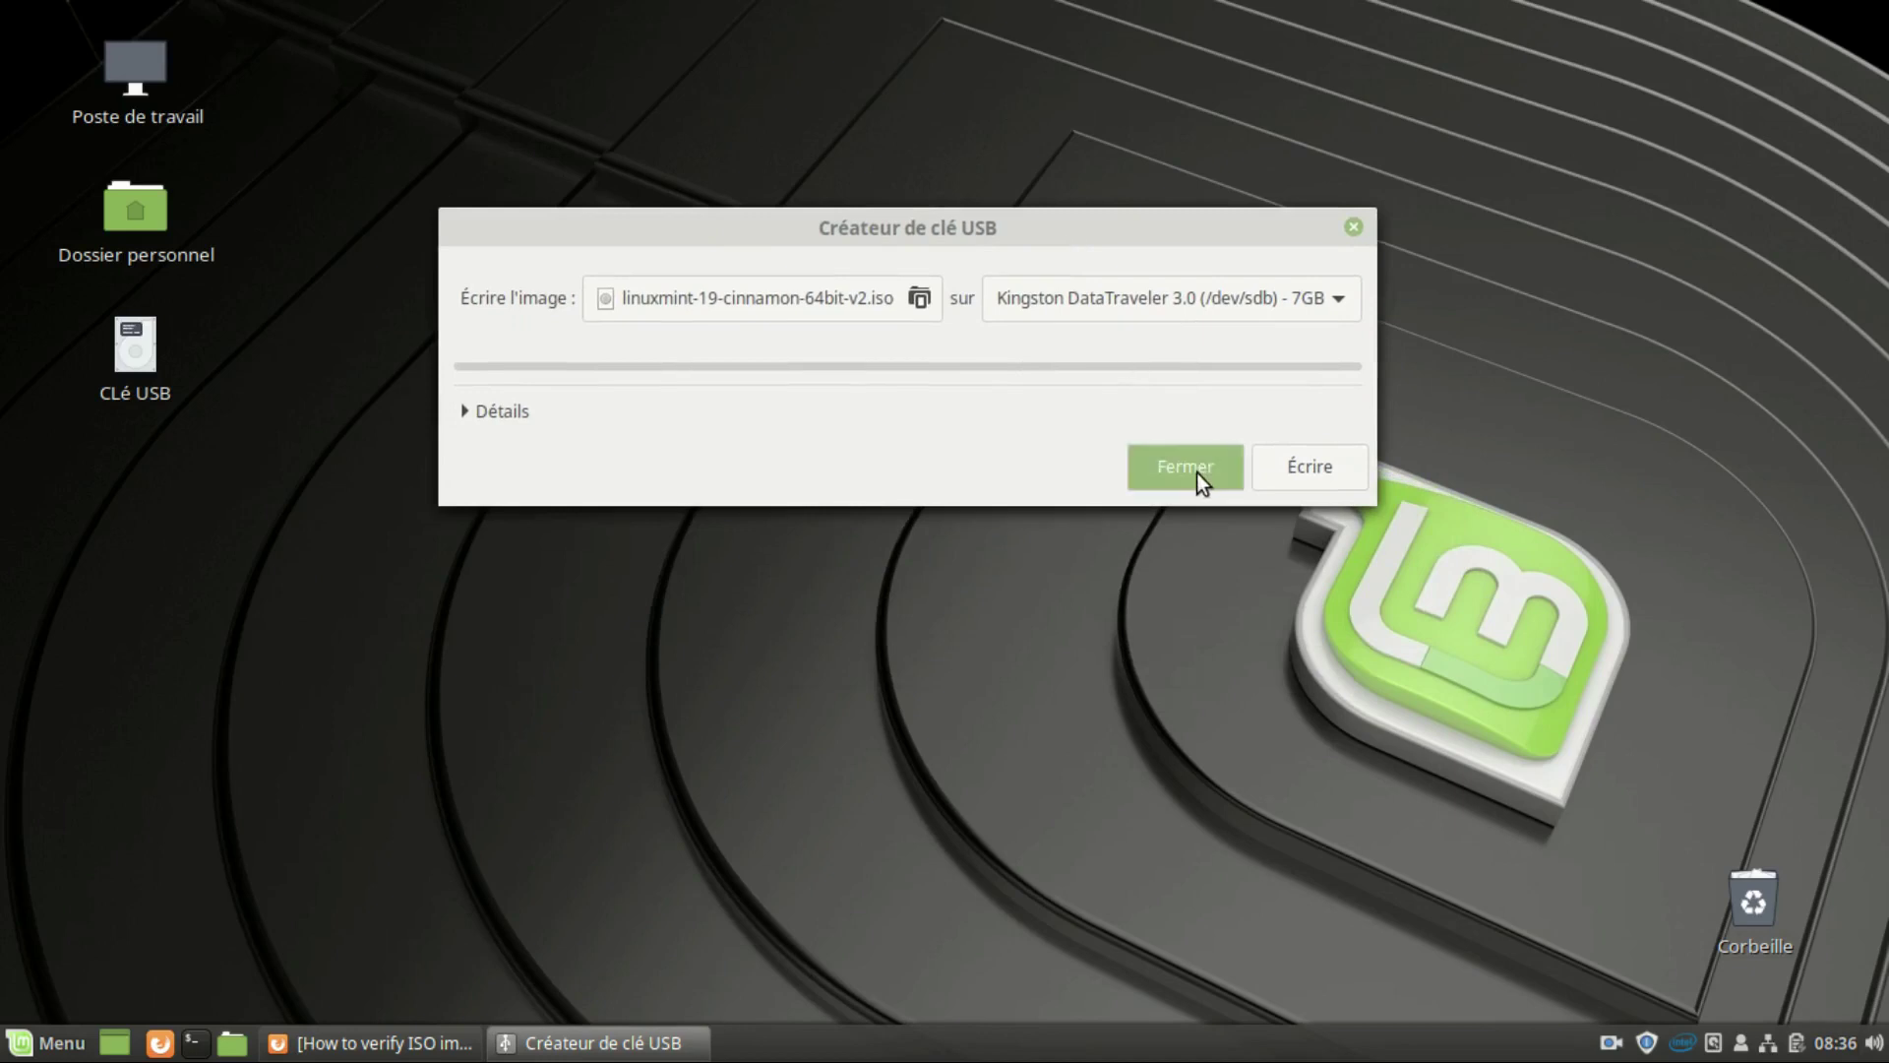
Switch to Firefox, find the Etcher website in a new tab and look over its home page.
click(375, 1051)
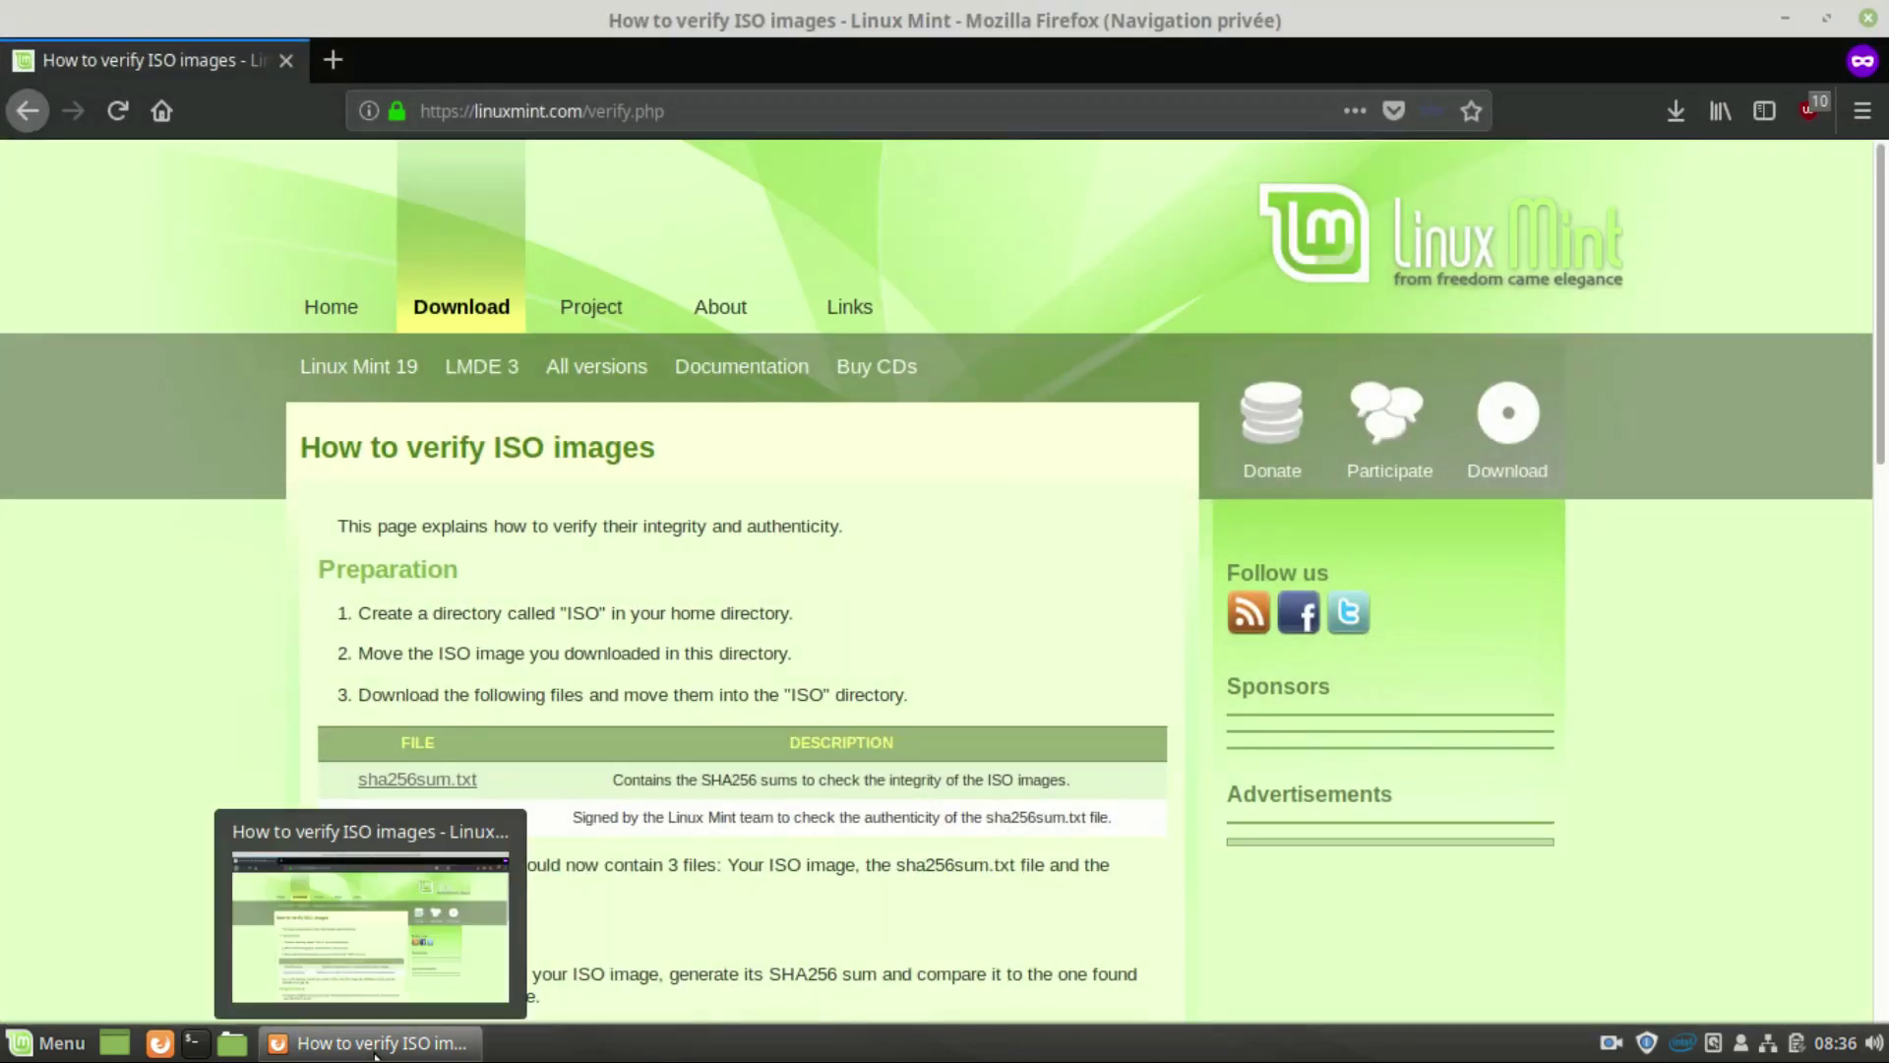
click(335, 60)
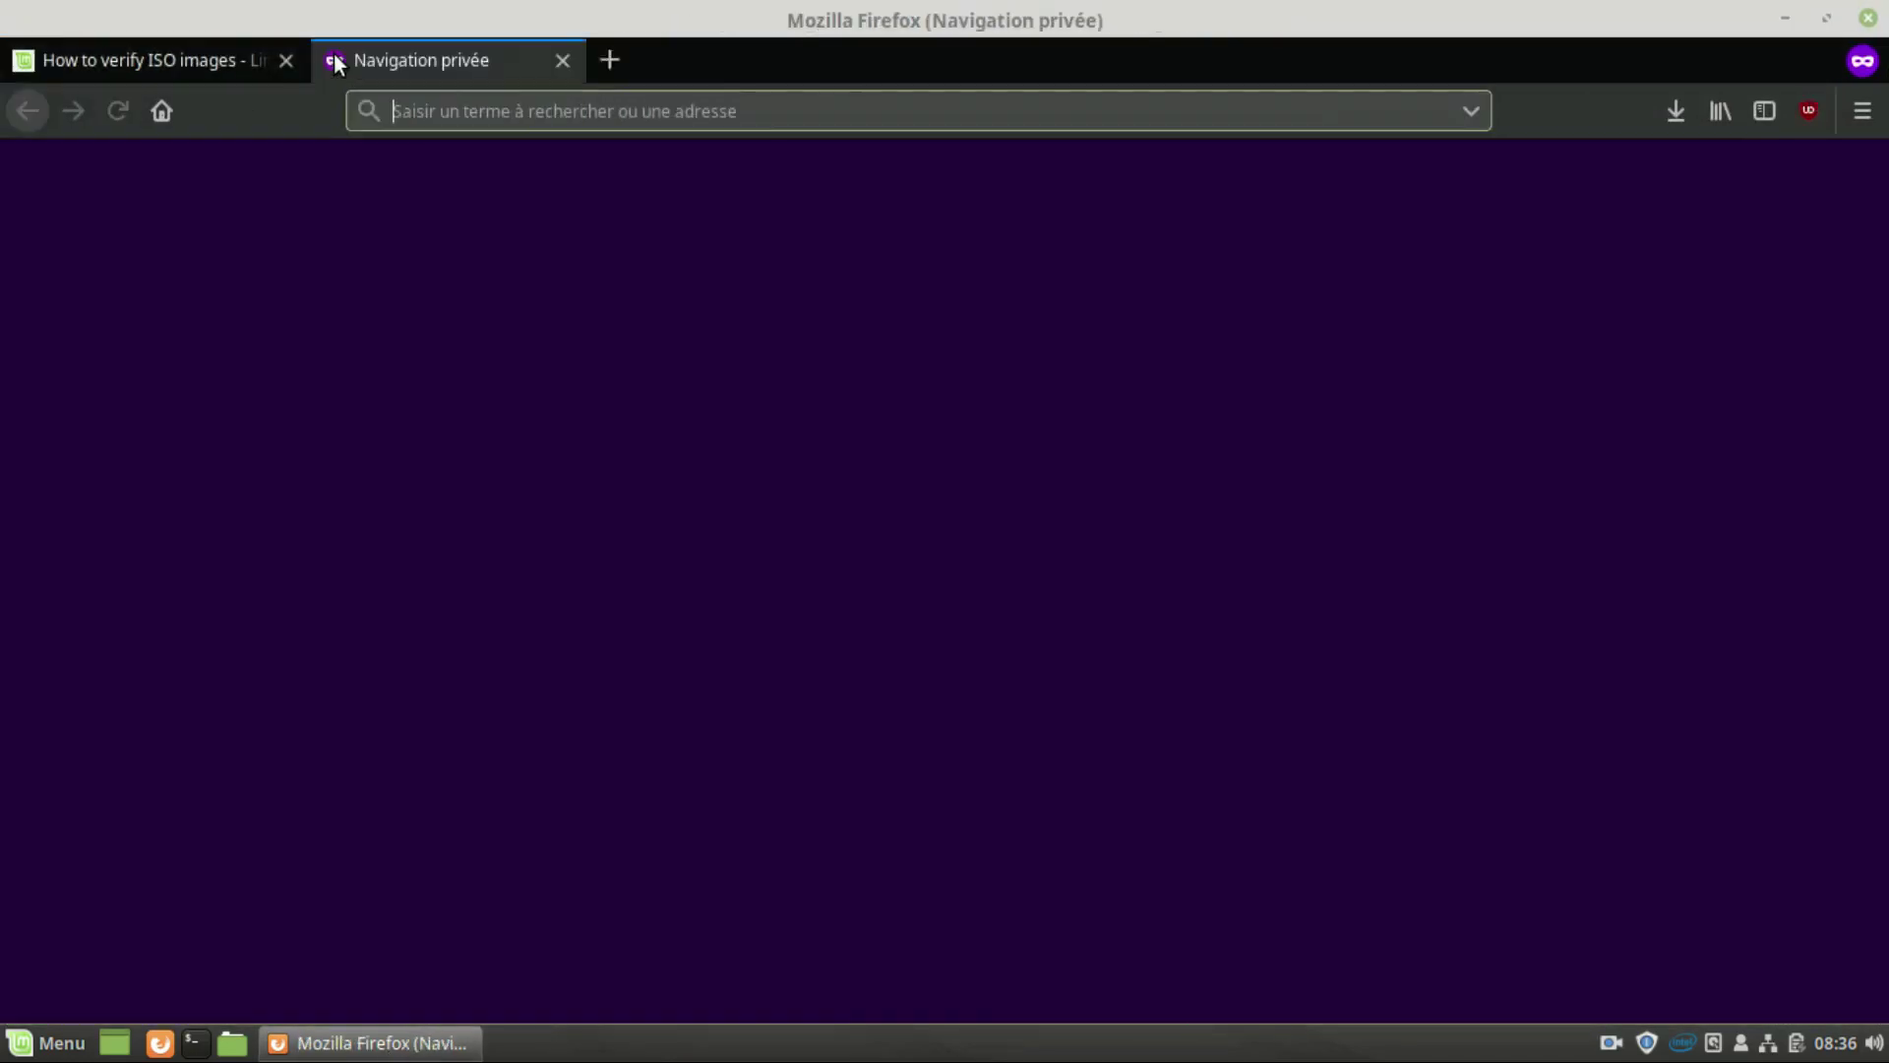
text(etcher)
key(Return)
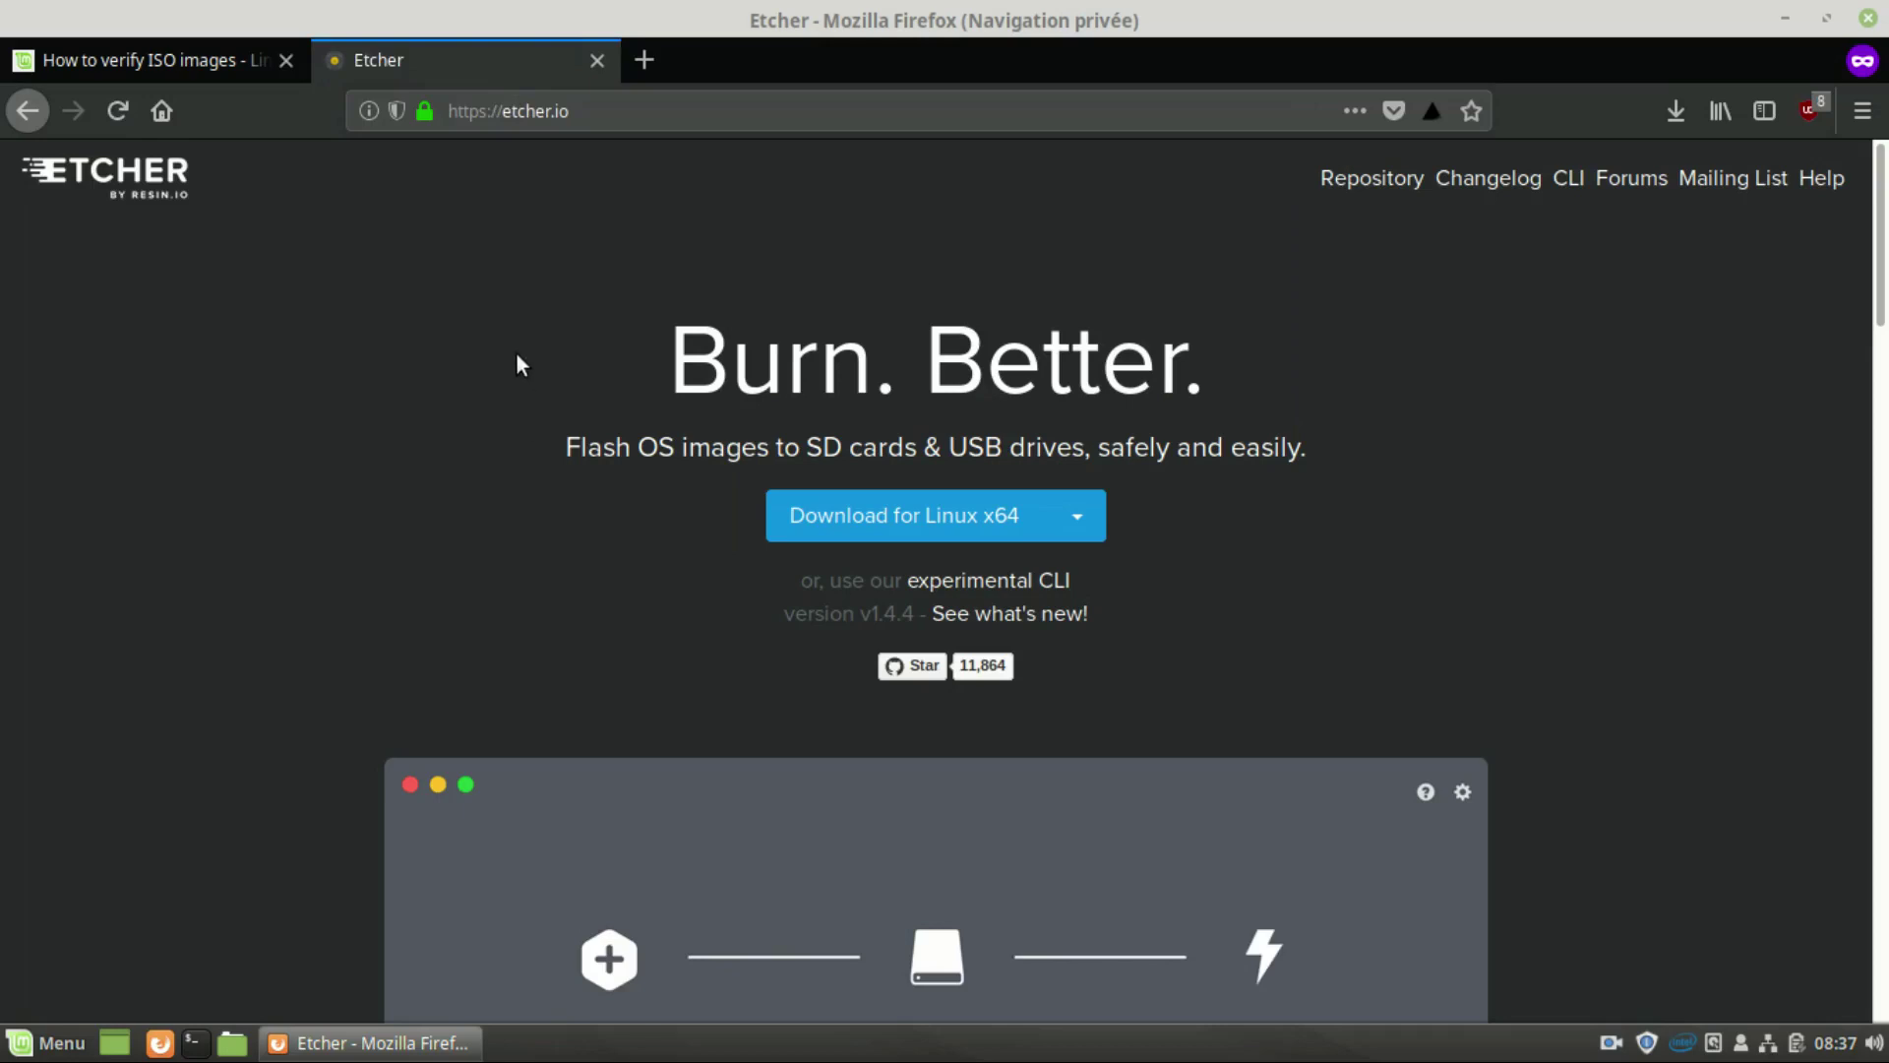
scroll(515, 355, down, 4)
scroll(516, 354, up, 3)
scroll(516, 355, up, 1)
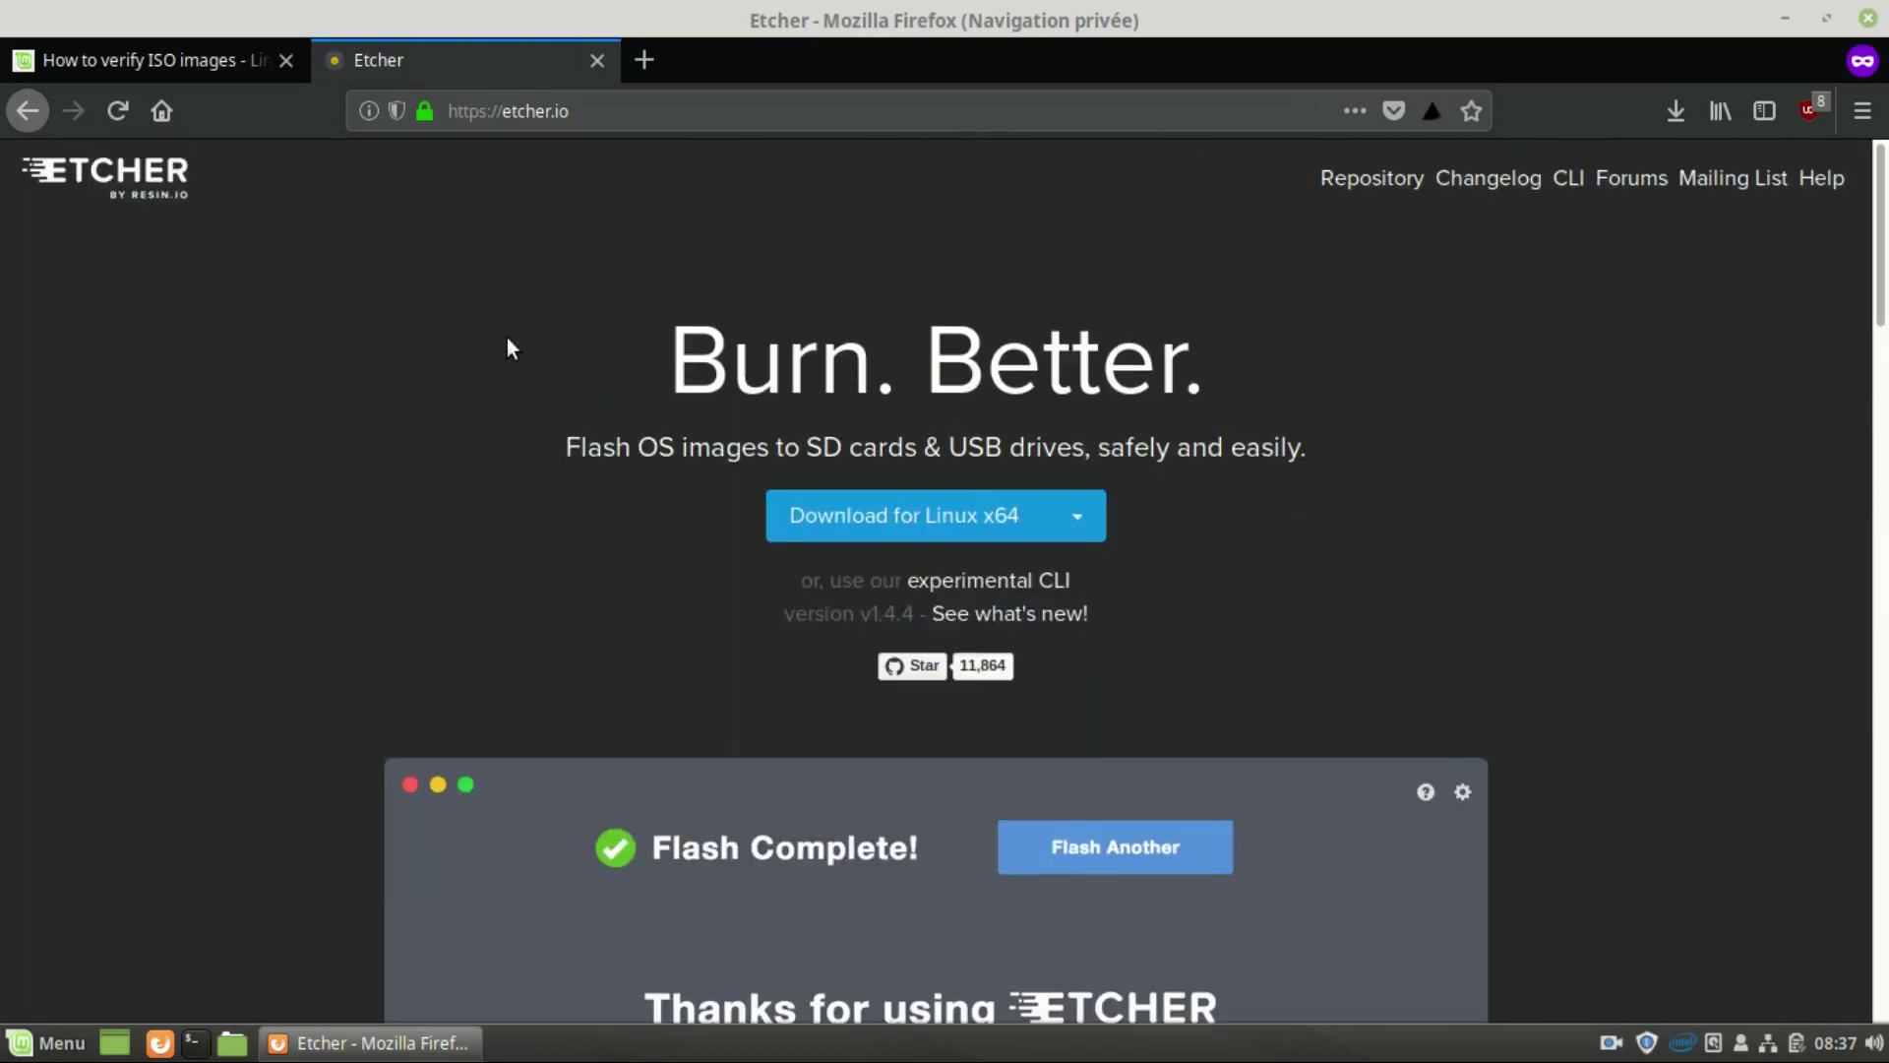
Minimise the browser and launch the installed Etcher application by searching for "etc".
click(377, 1045)
click(22, 1047)
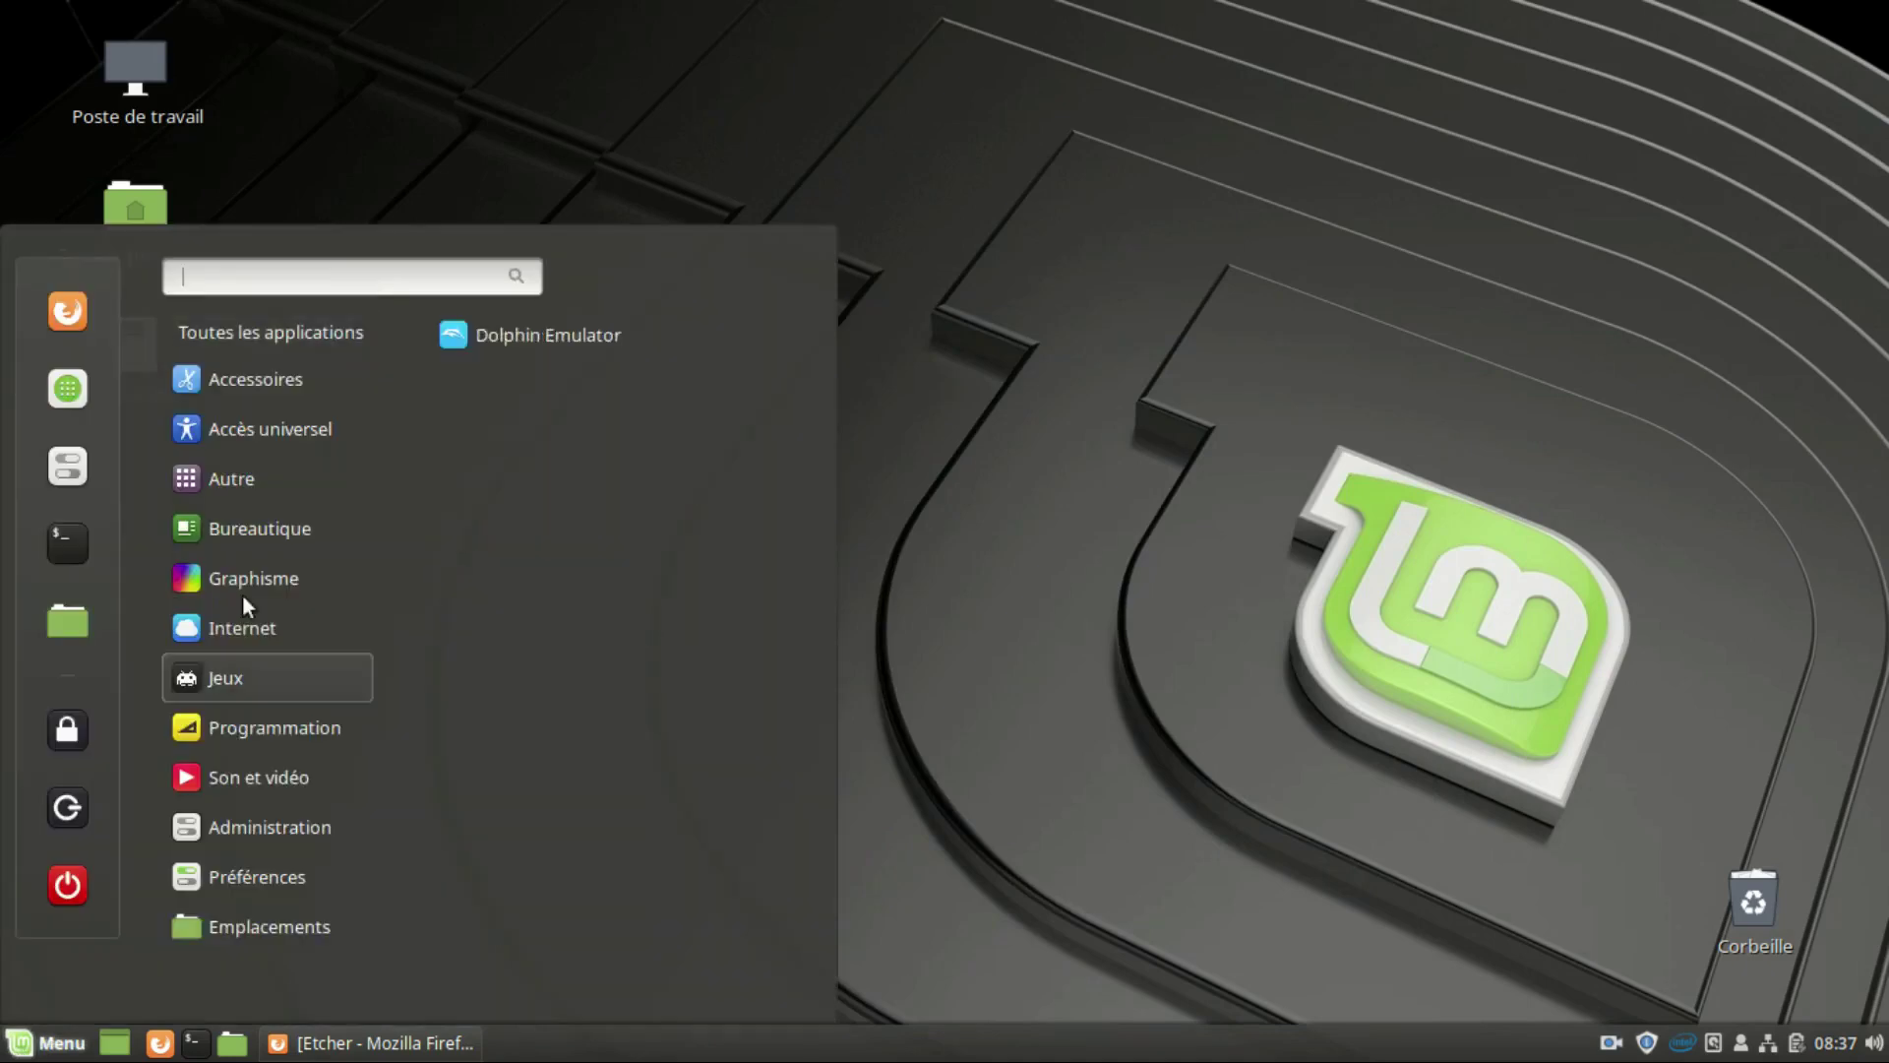
text(etc)
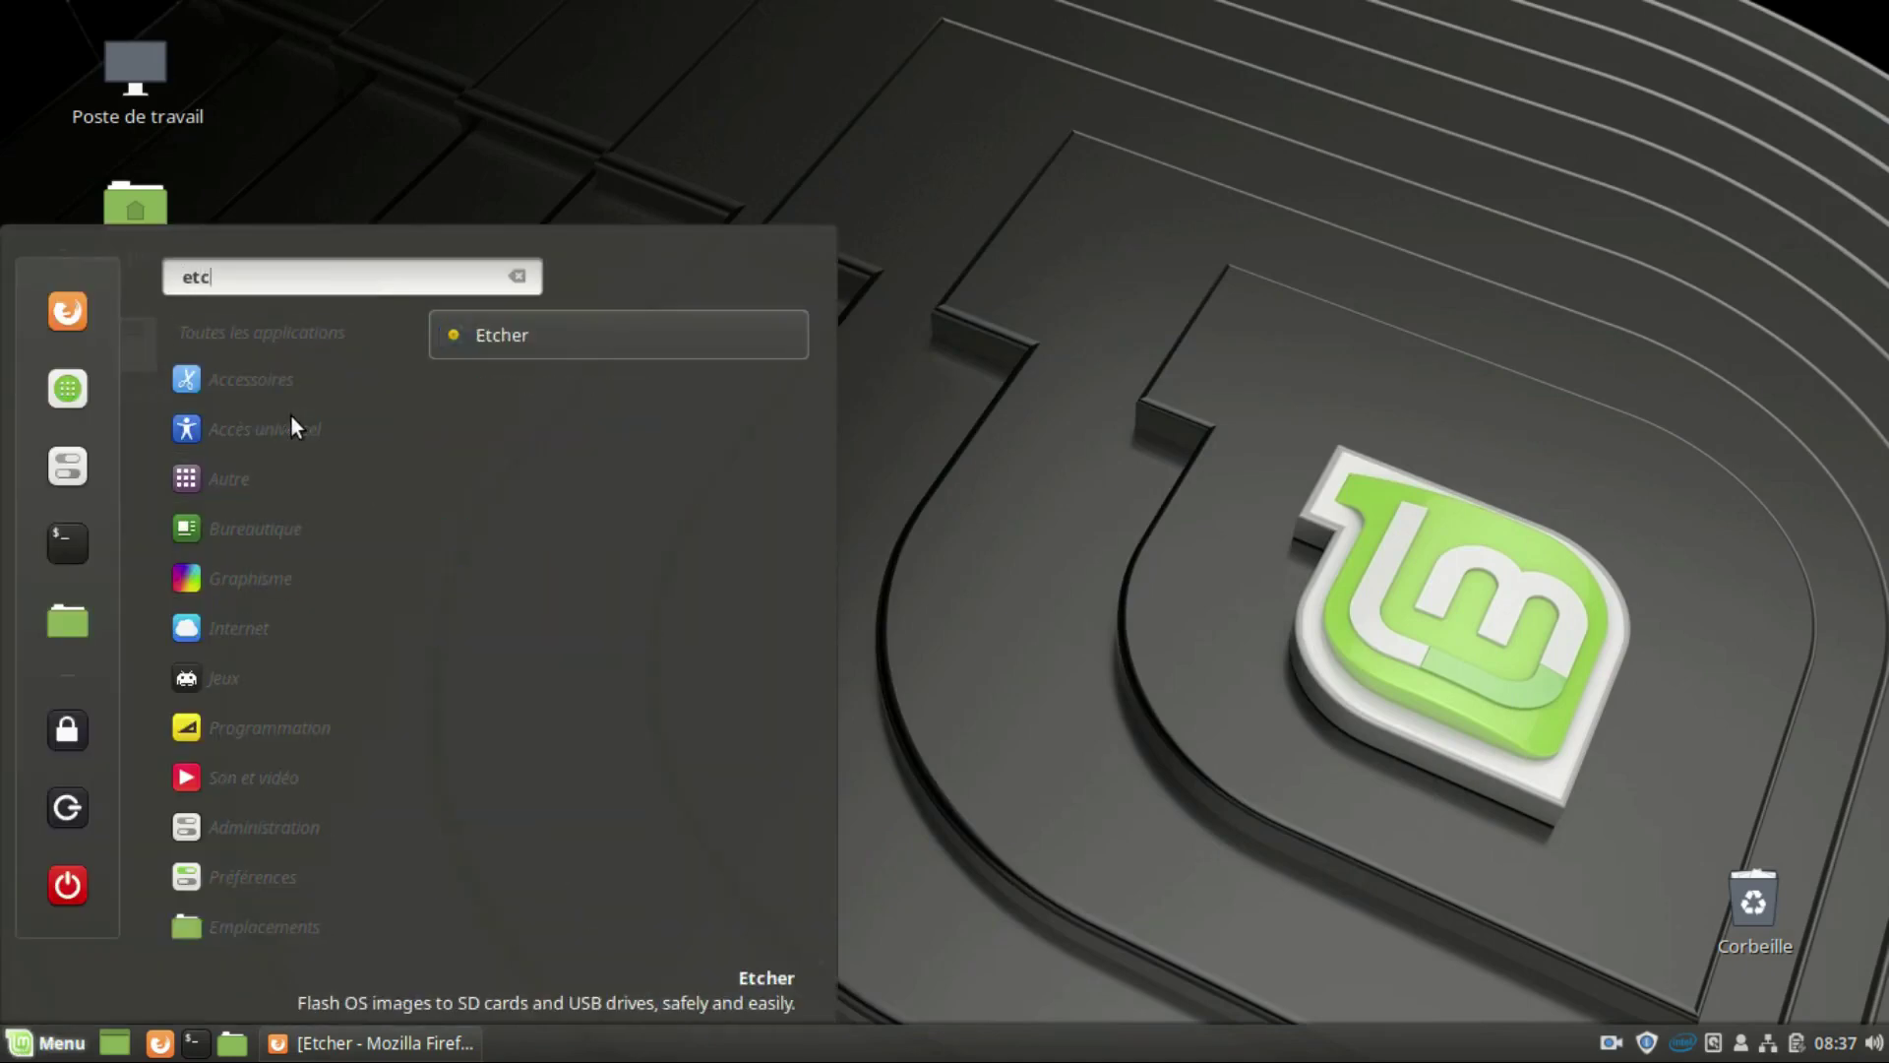
click(465, 335)
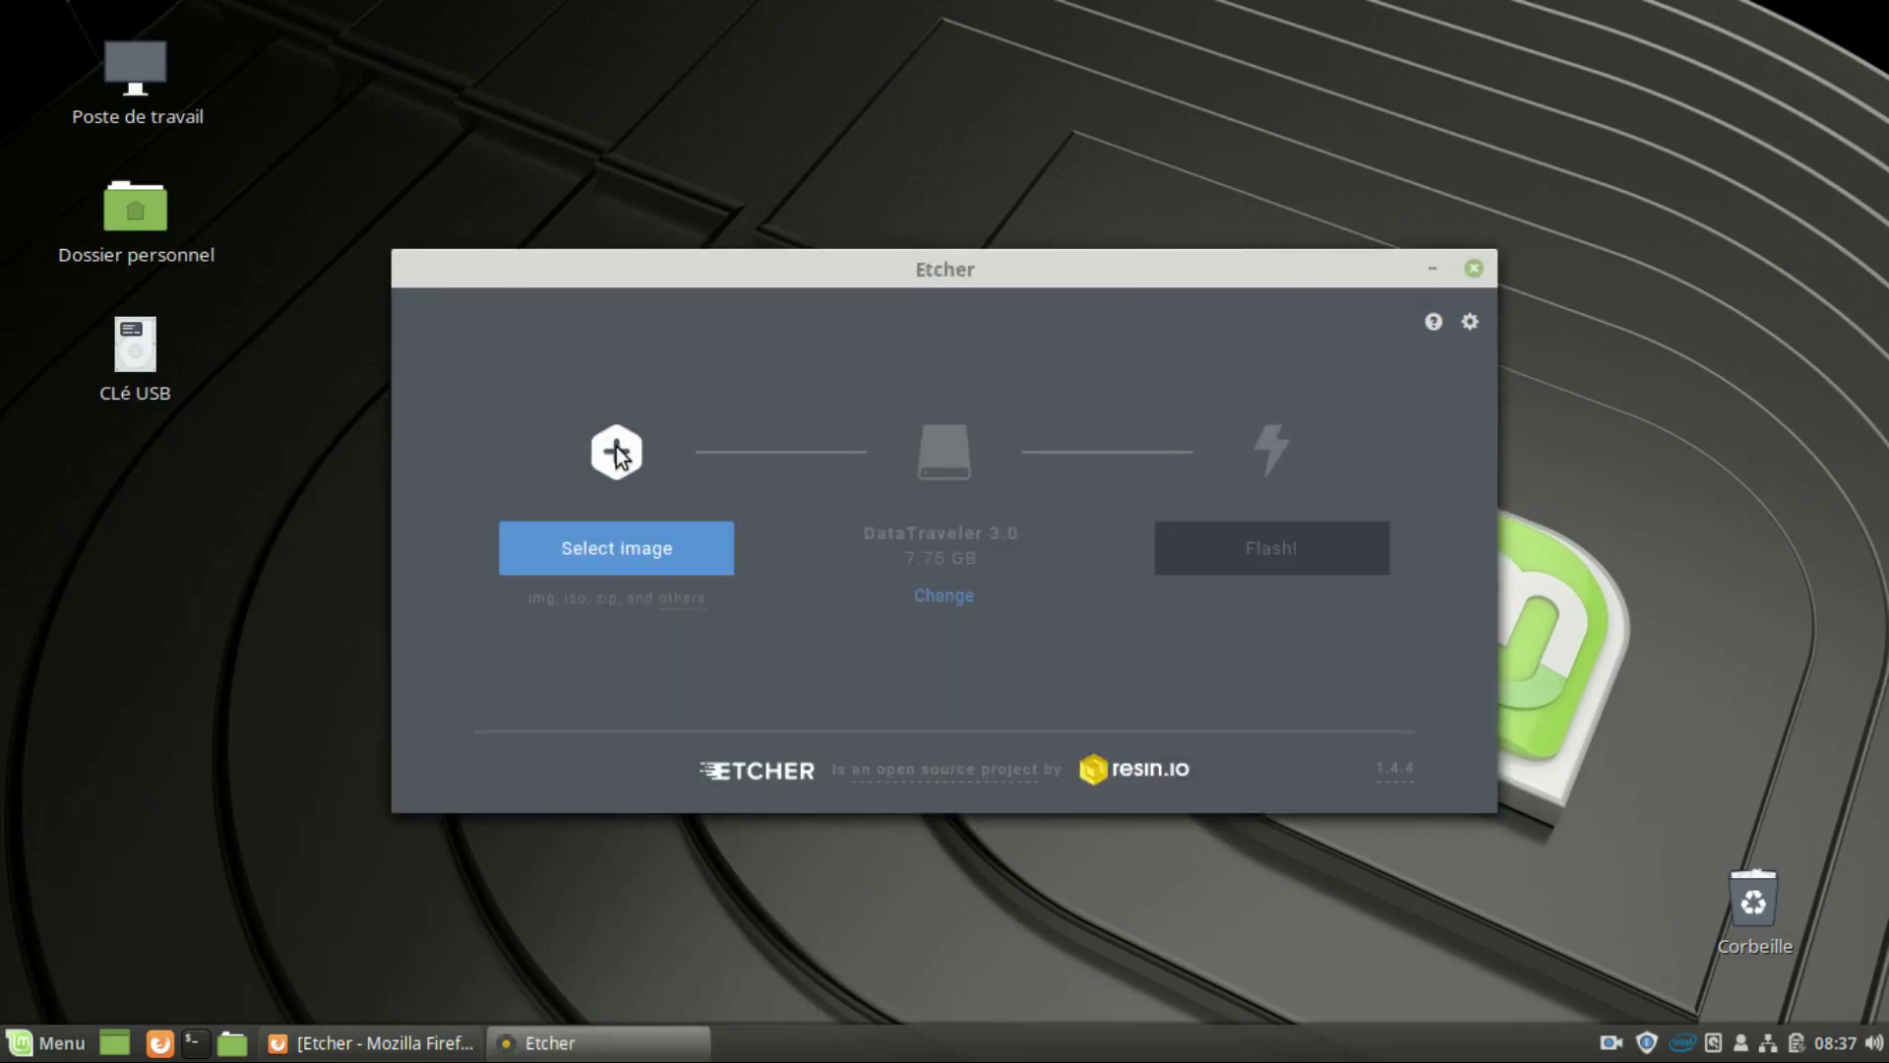
Load linuxmint-19-cinnamon-64bit-v2.iso from the Téléchargements folder as the image and confirm DataTraveler 3.0 as the target drive.
click(616, 557)
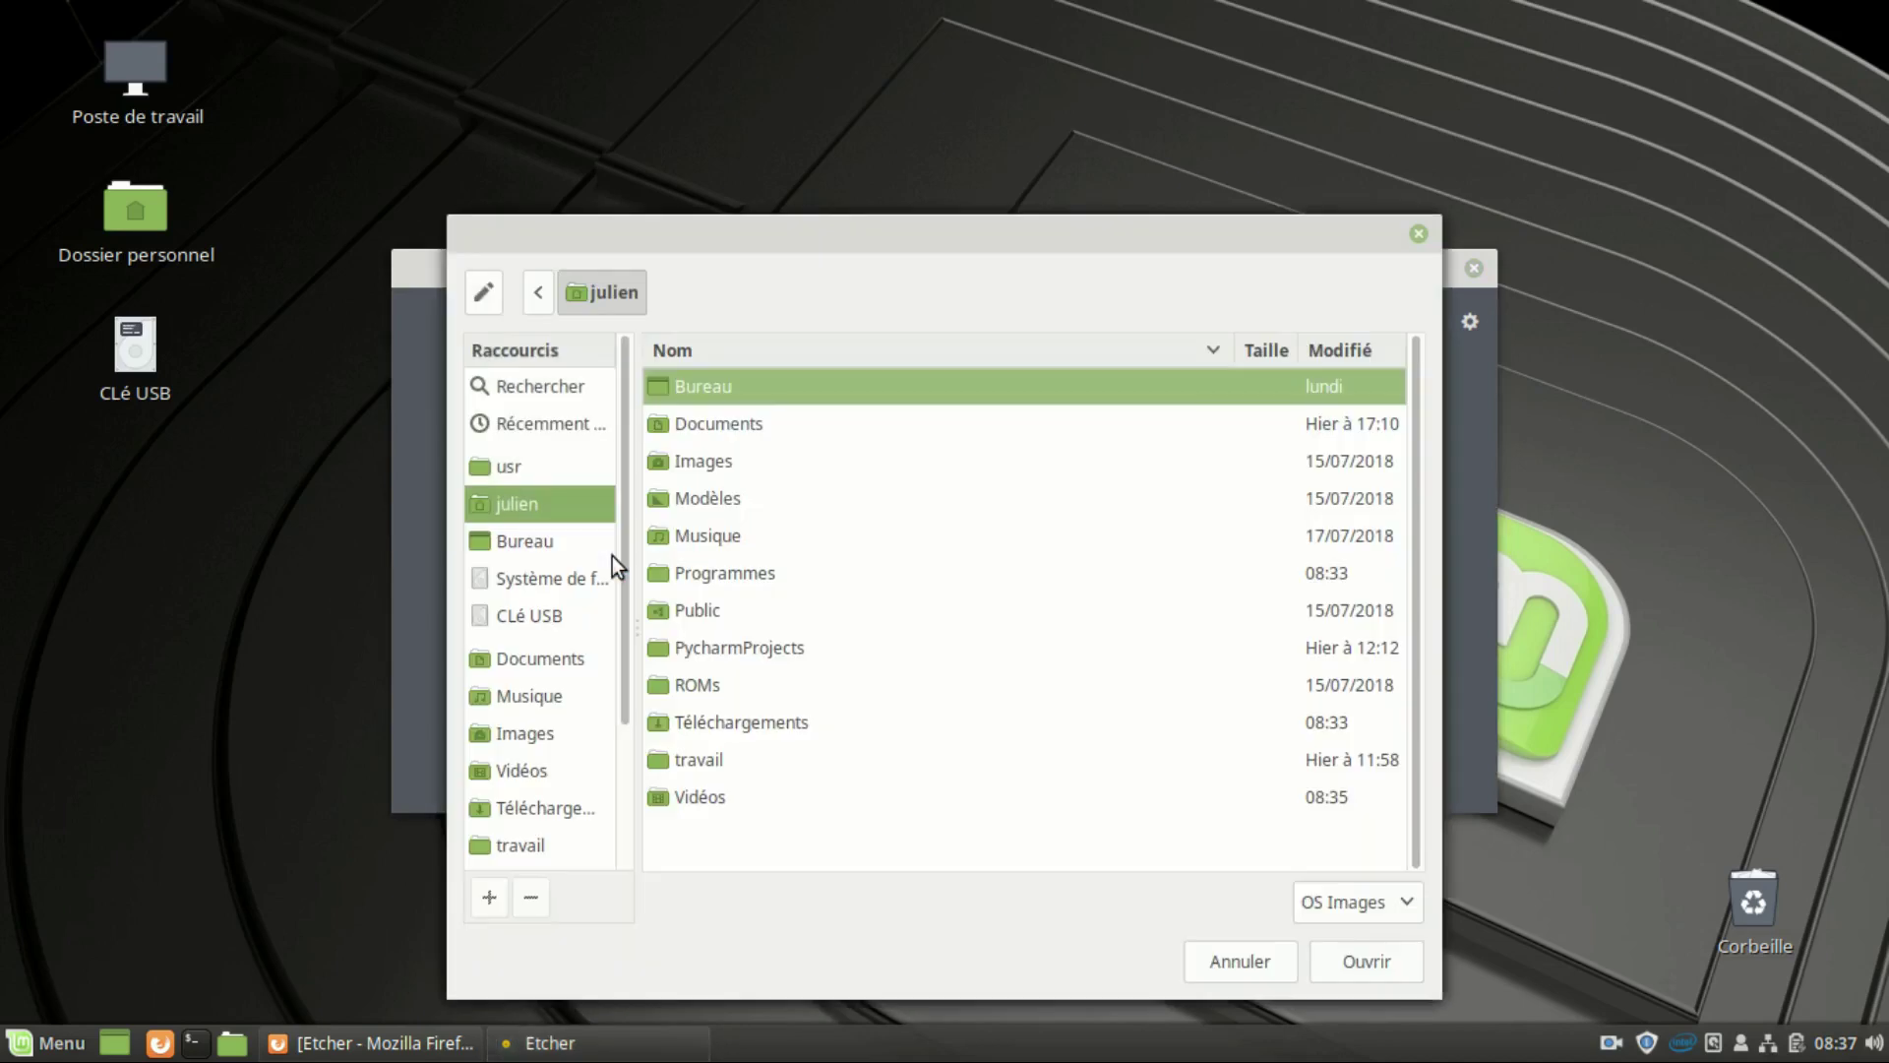
double_click(733, 725)
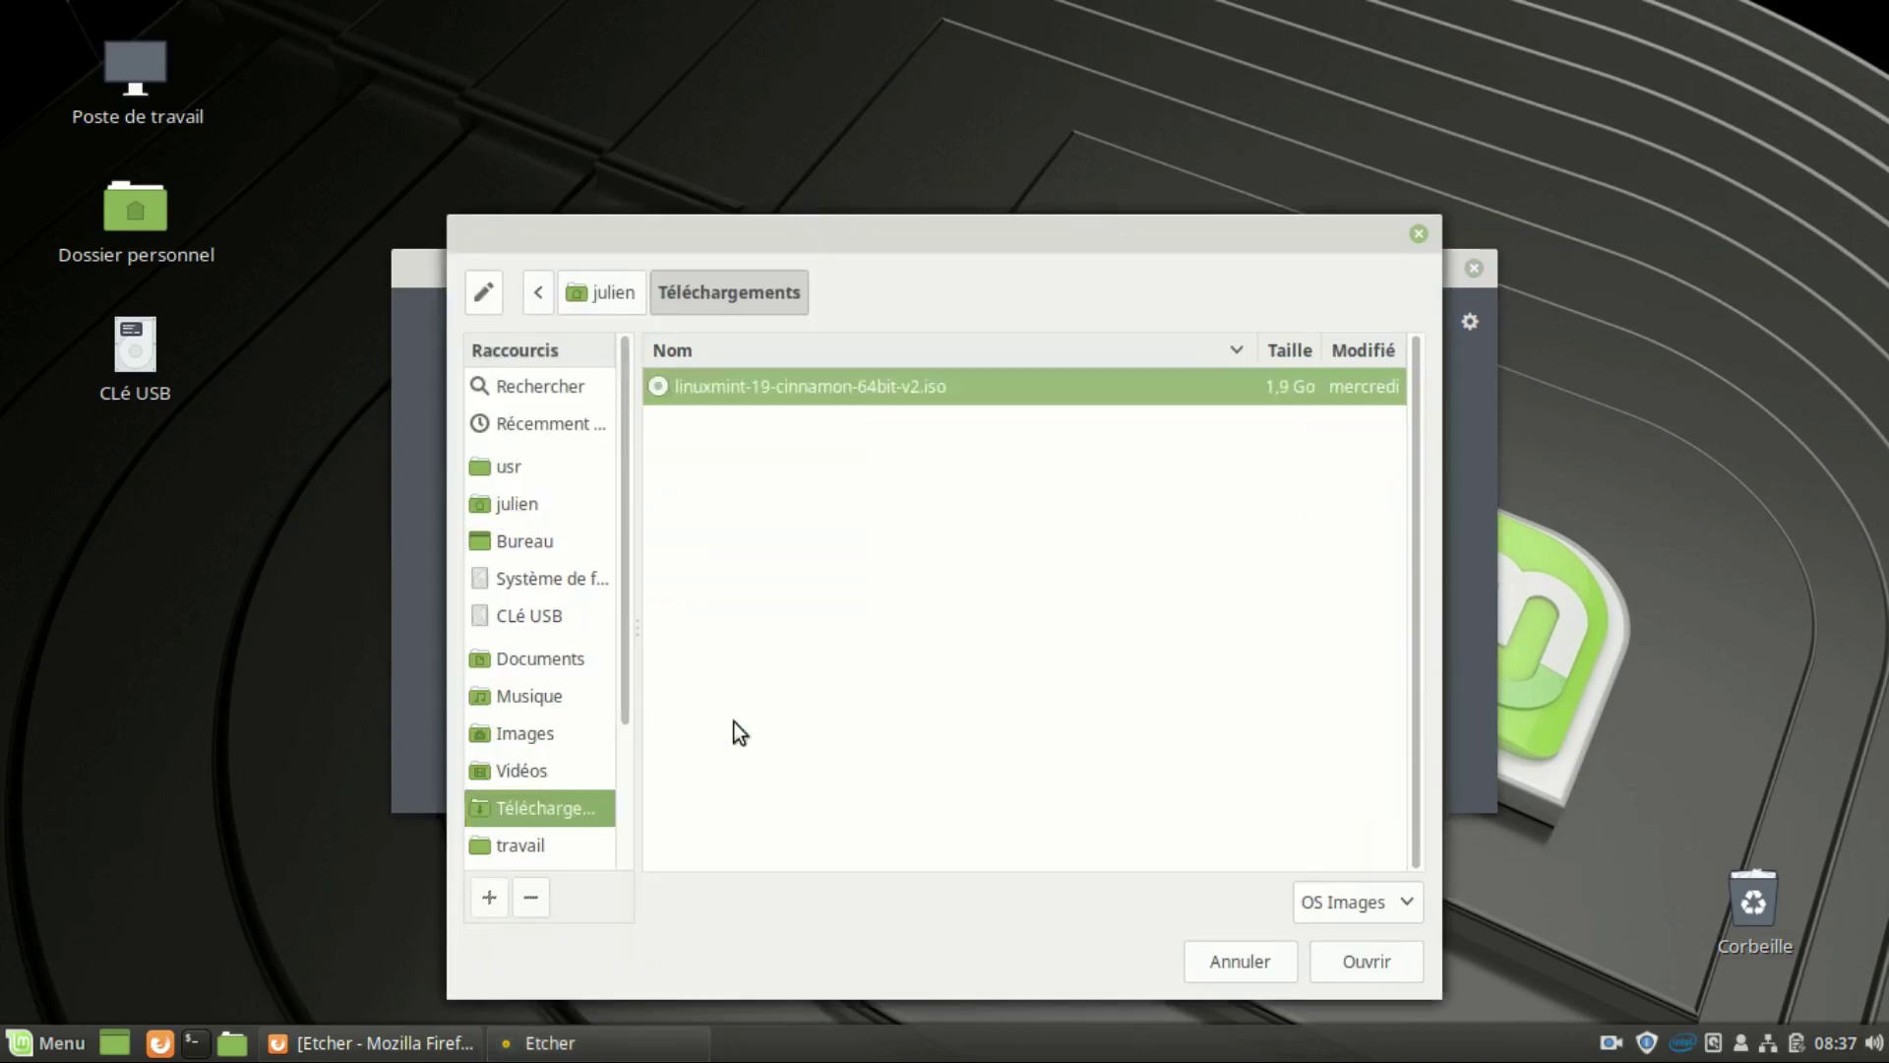
click(765, 391)
click(1340, 957)
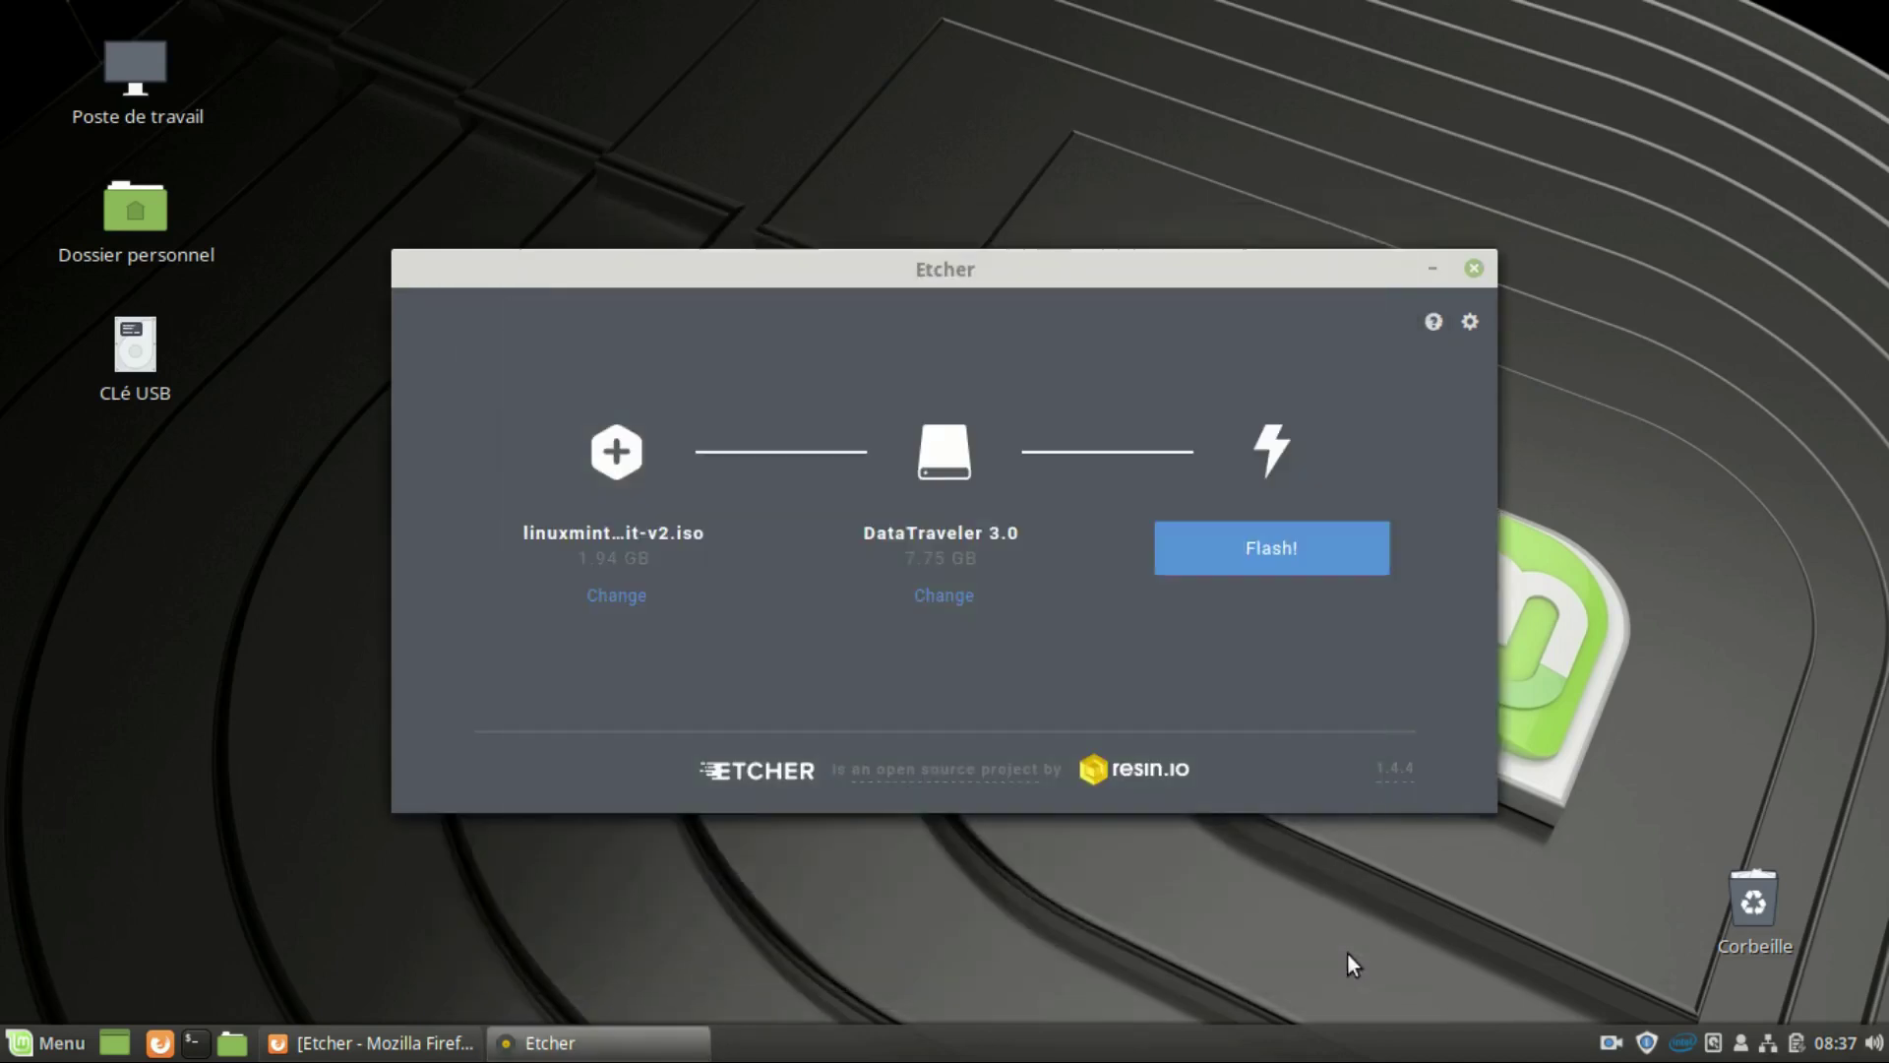
click(950, 600)
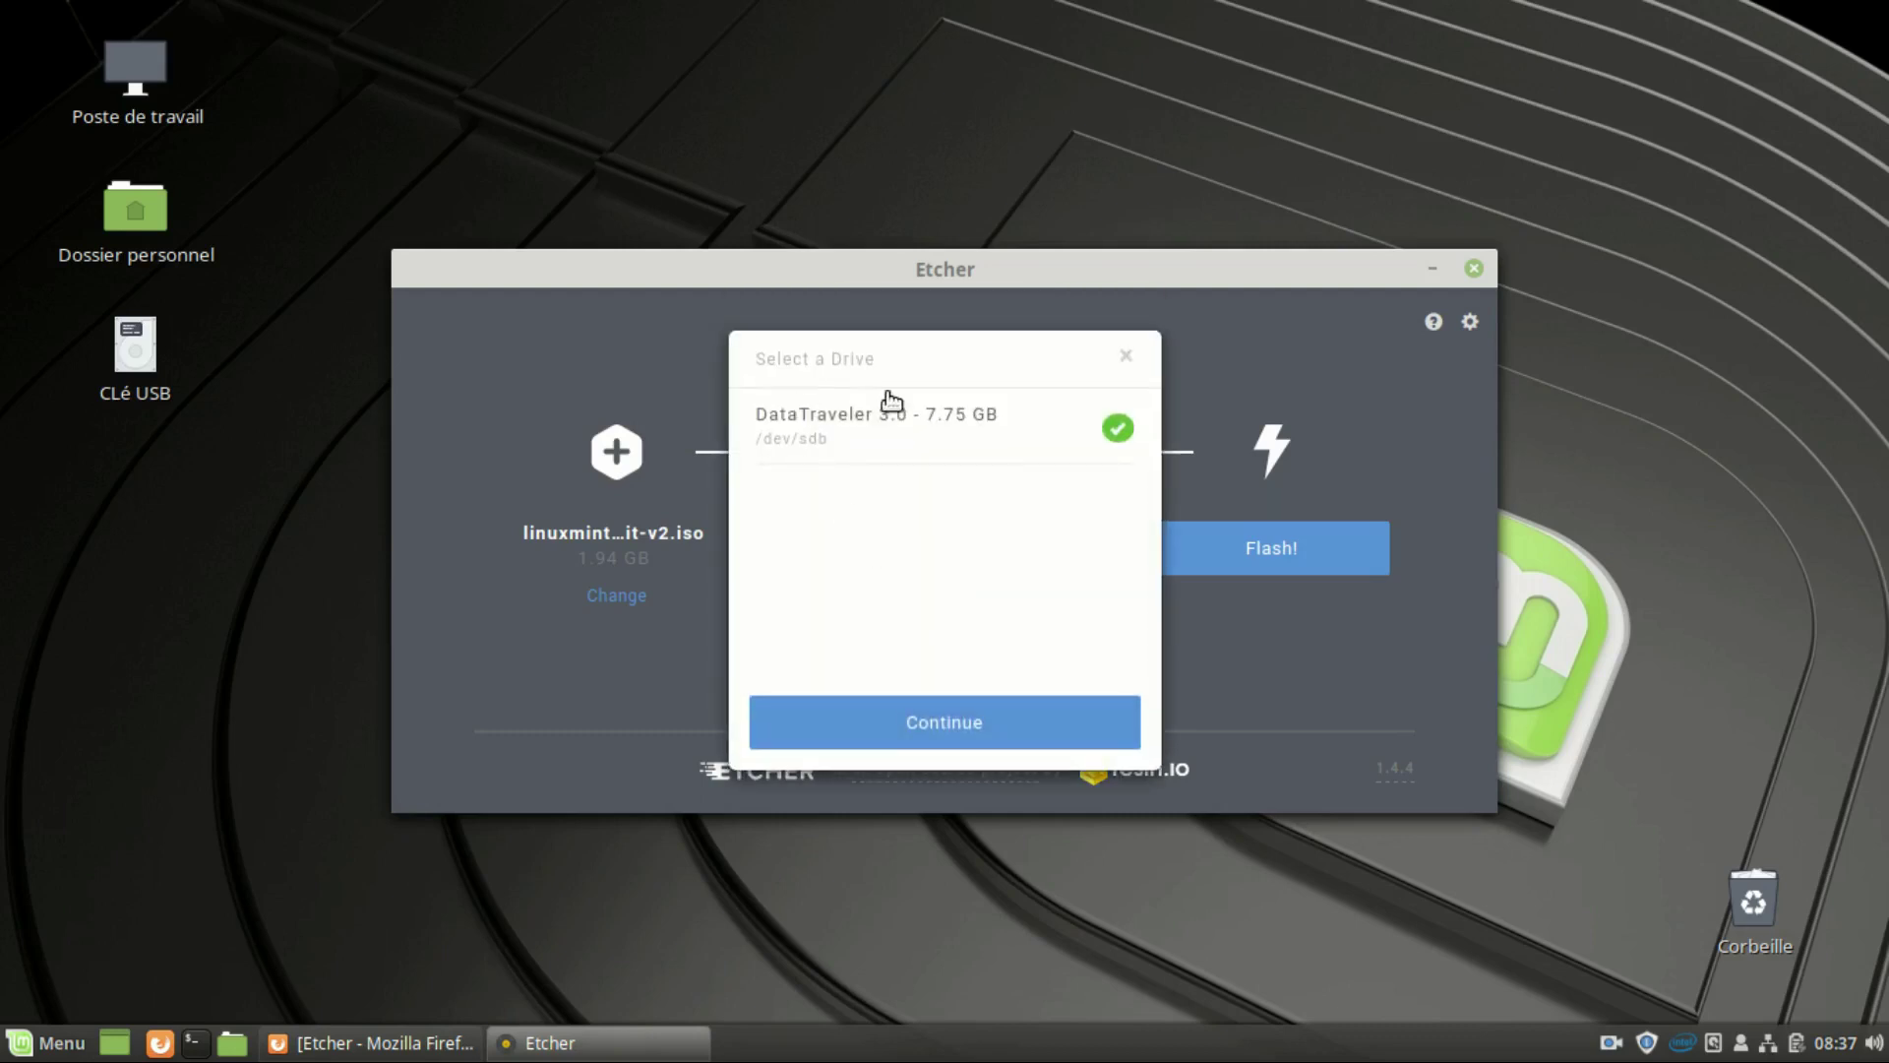
click(951, 740)
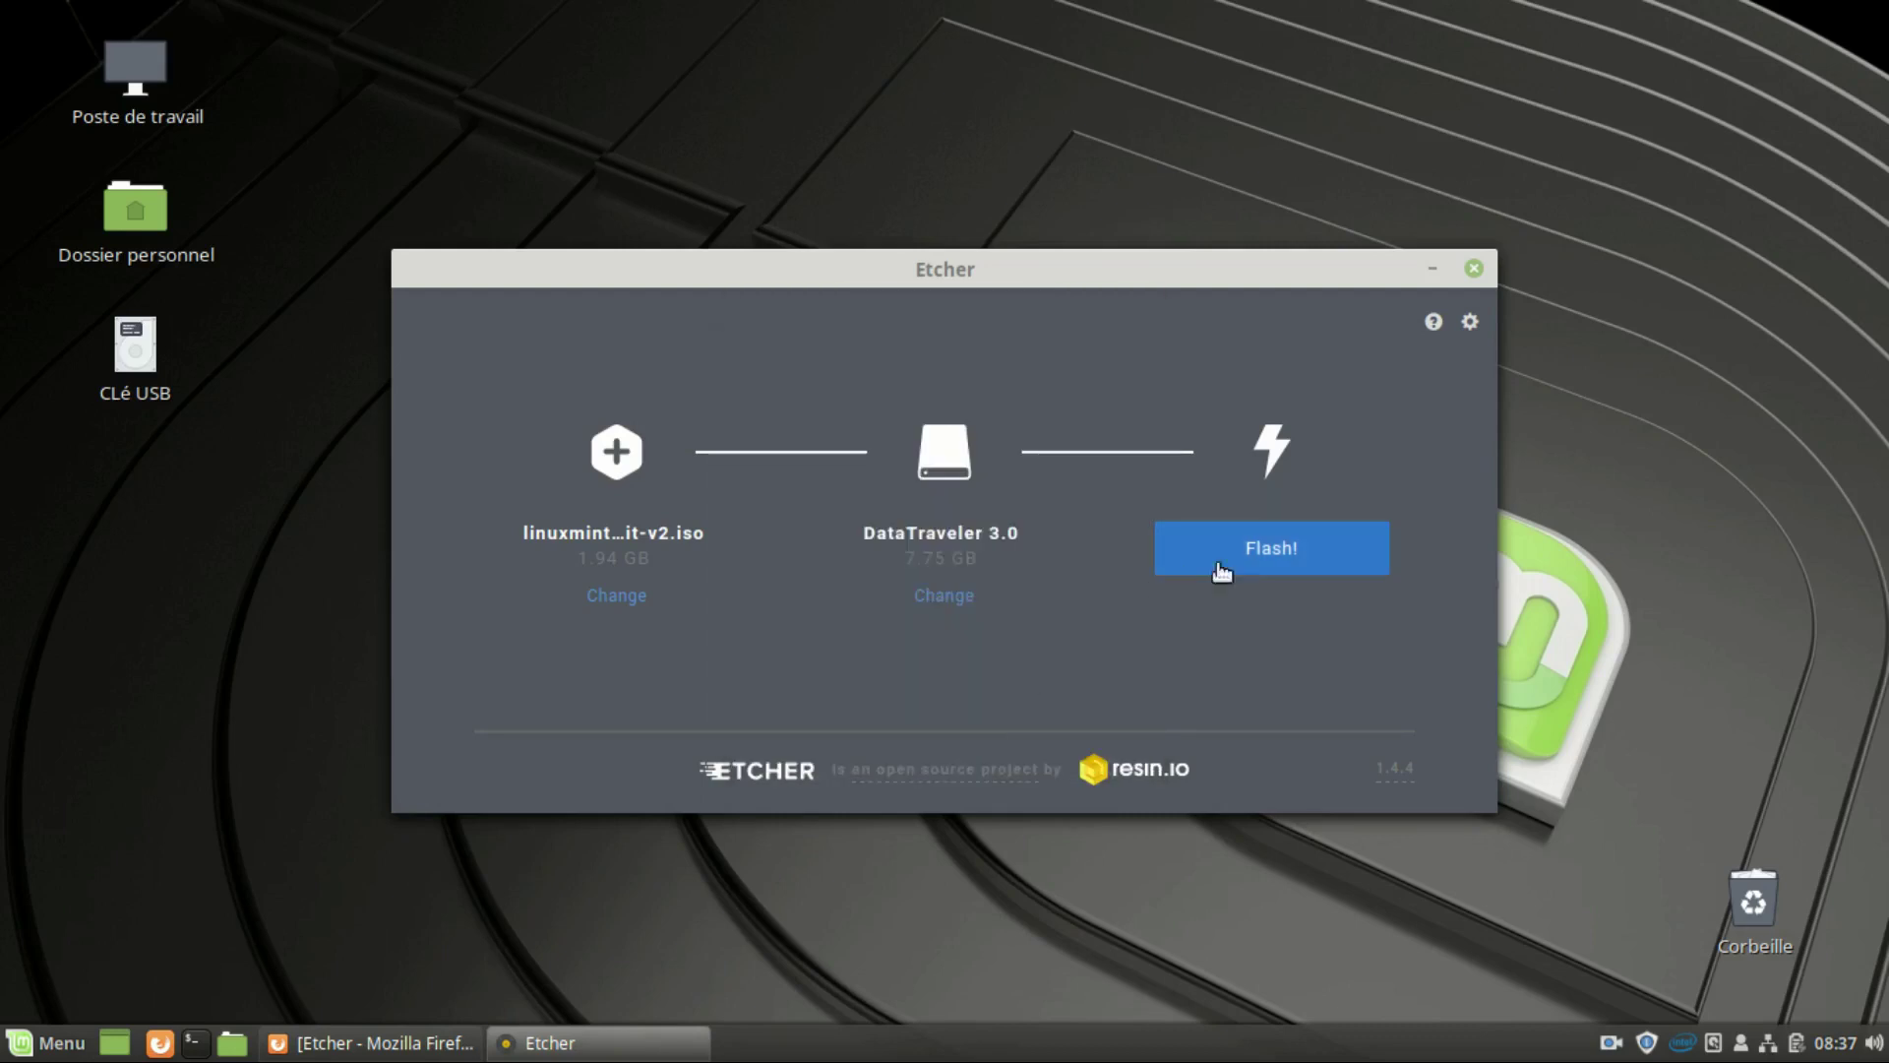
Flash the image to the USB stick, authenticating with the account password, and close Etcher once flashing is complete.
click(1269, 551)
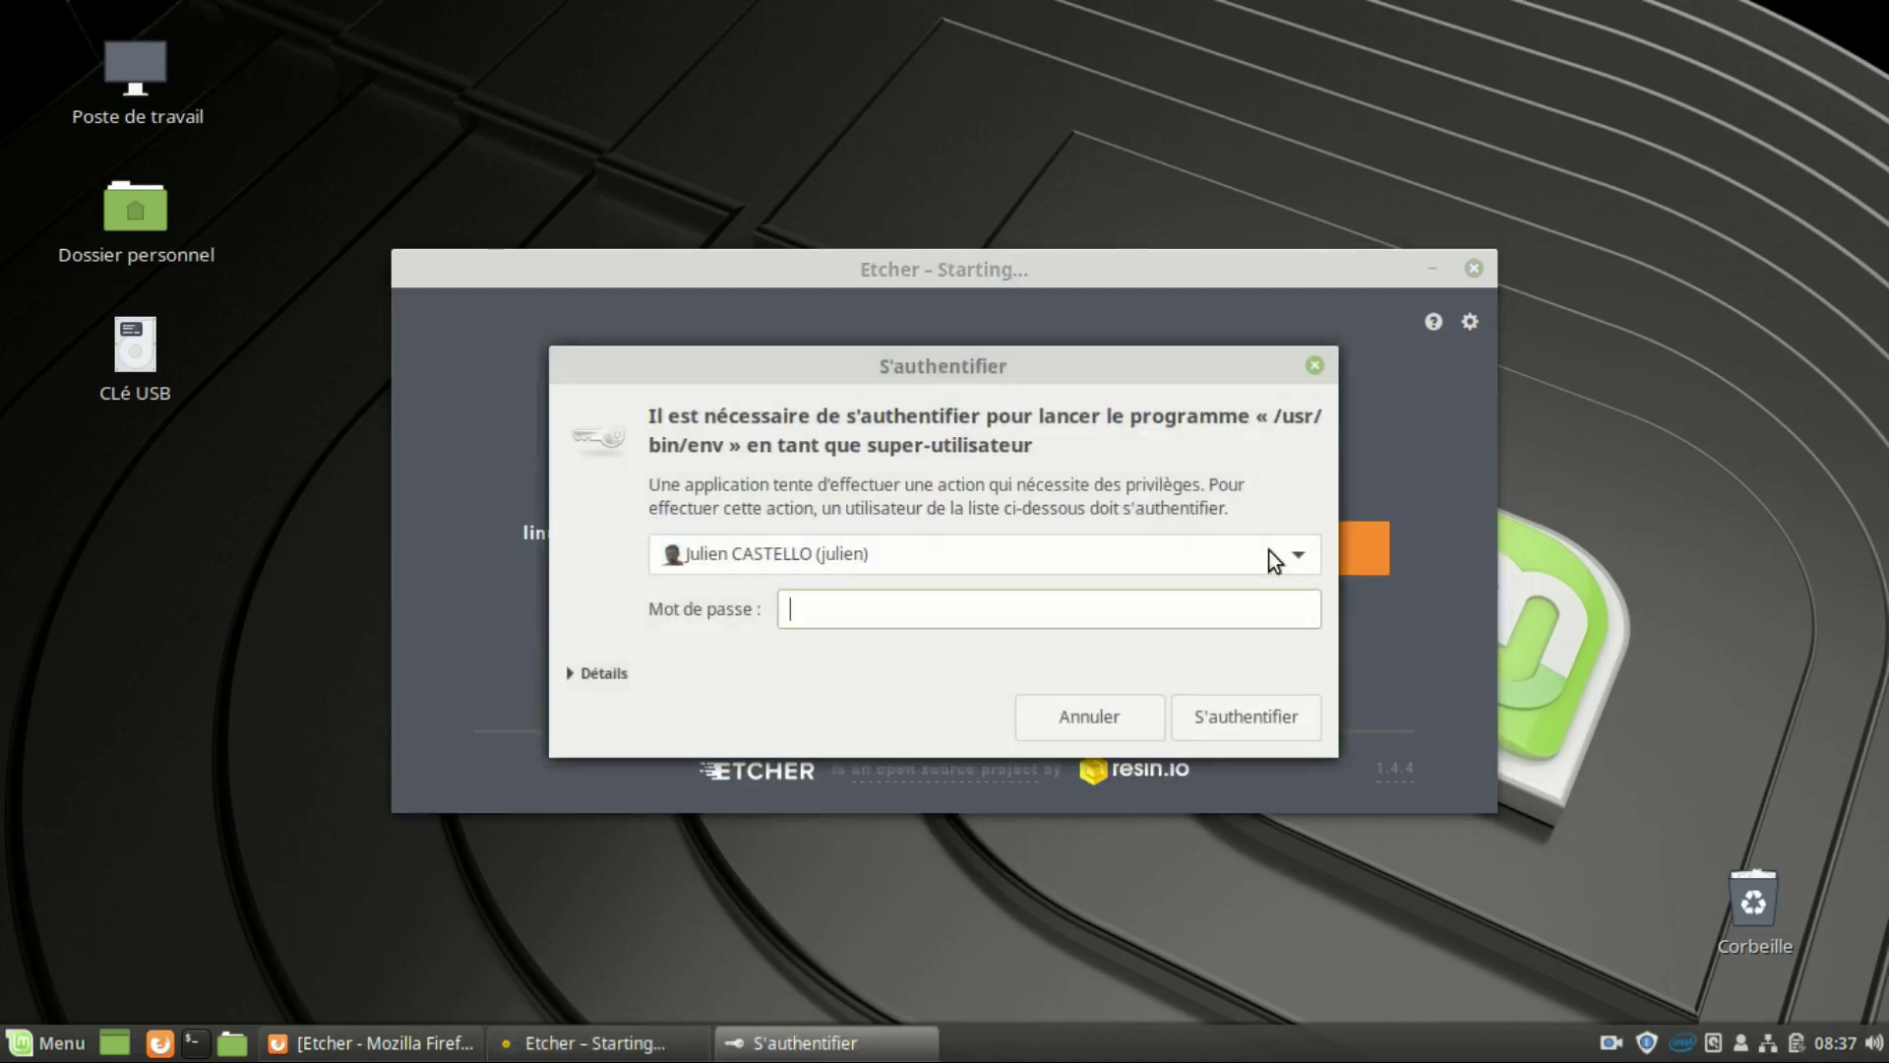
text(****)
click(1272, 721)
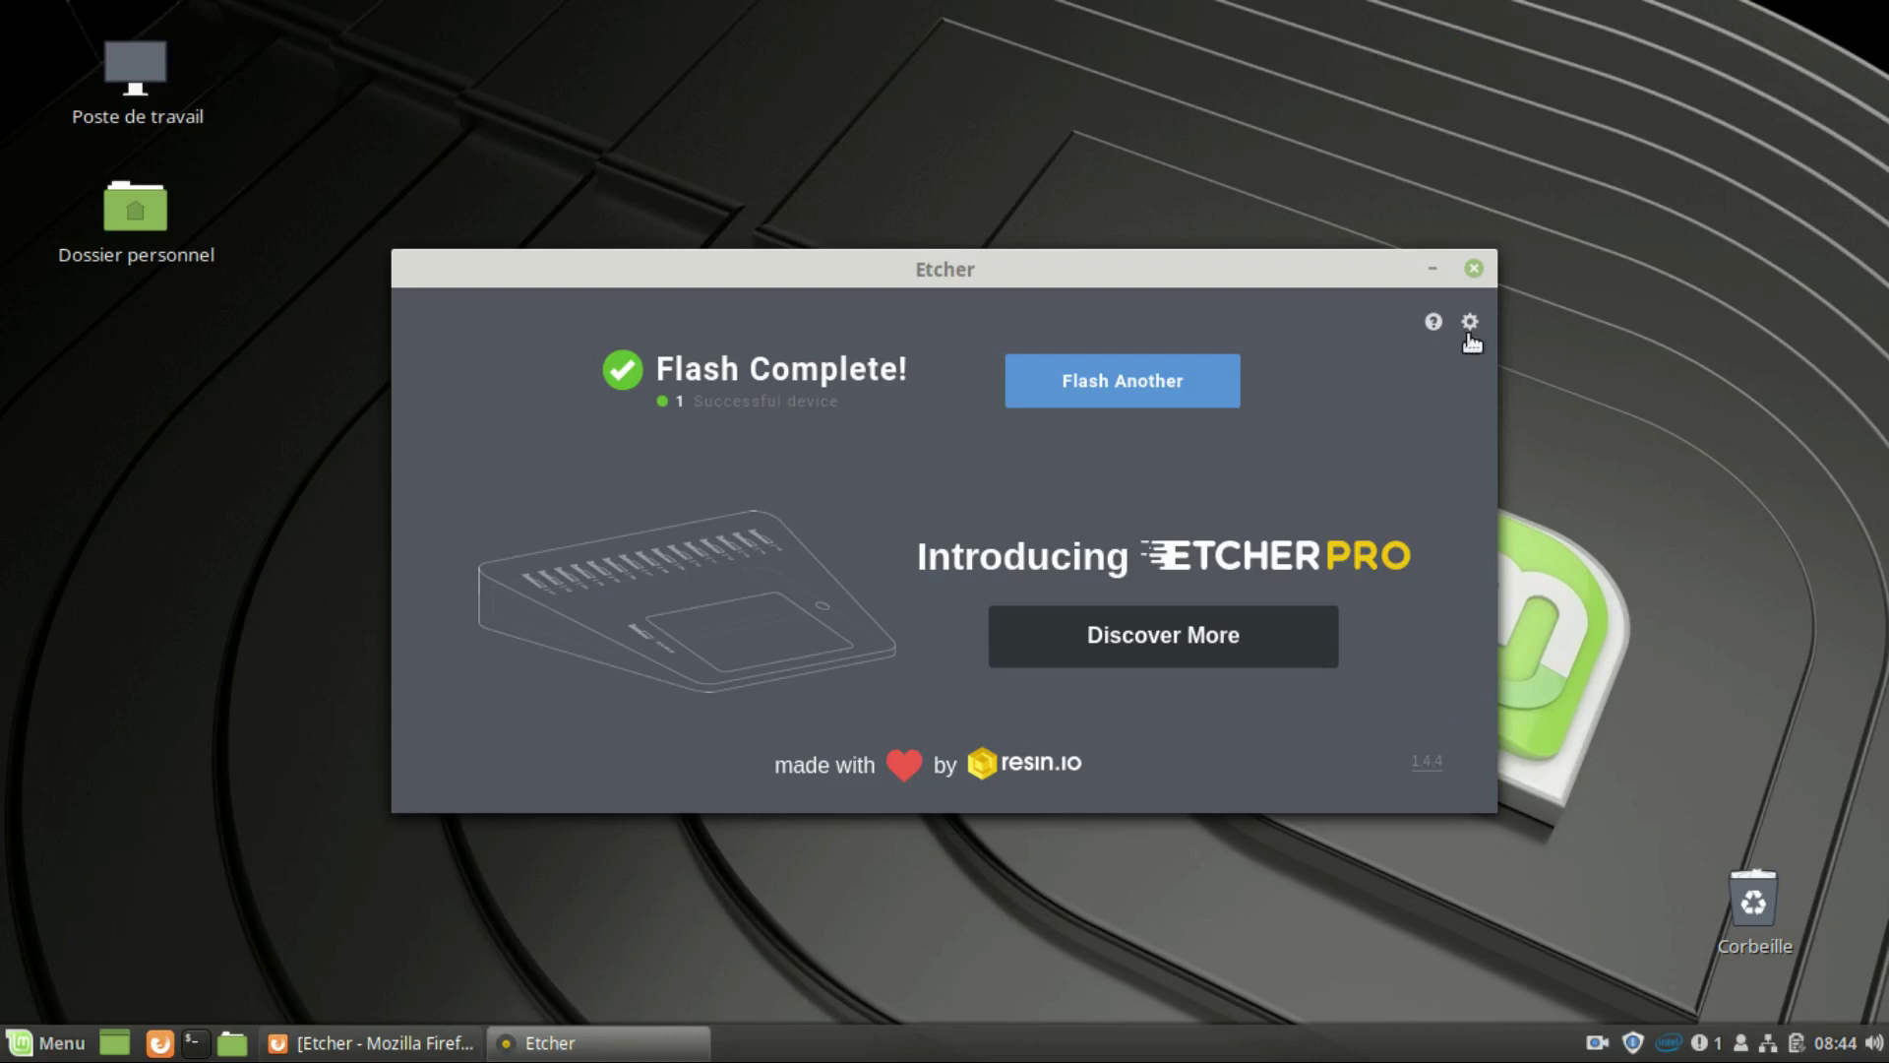
click(1473, 270)
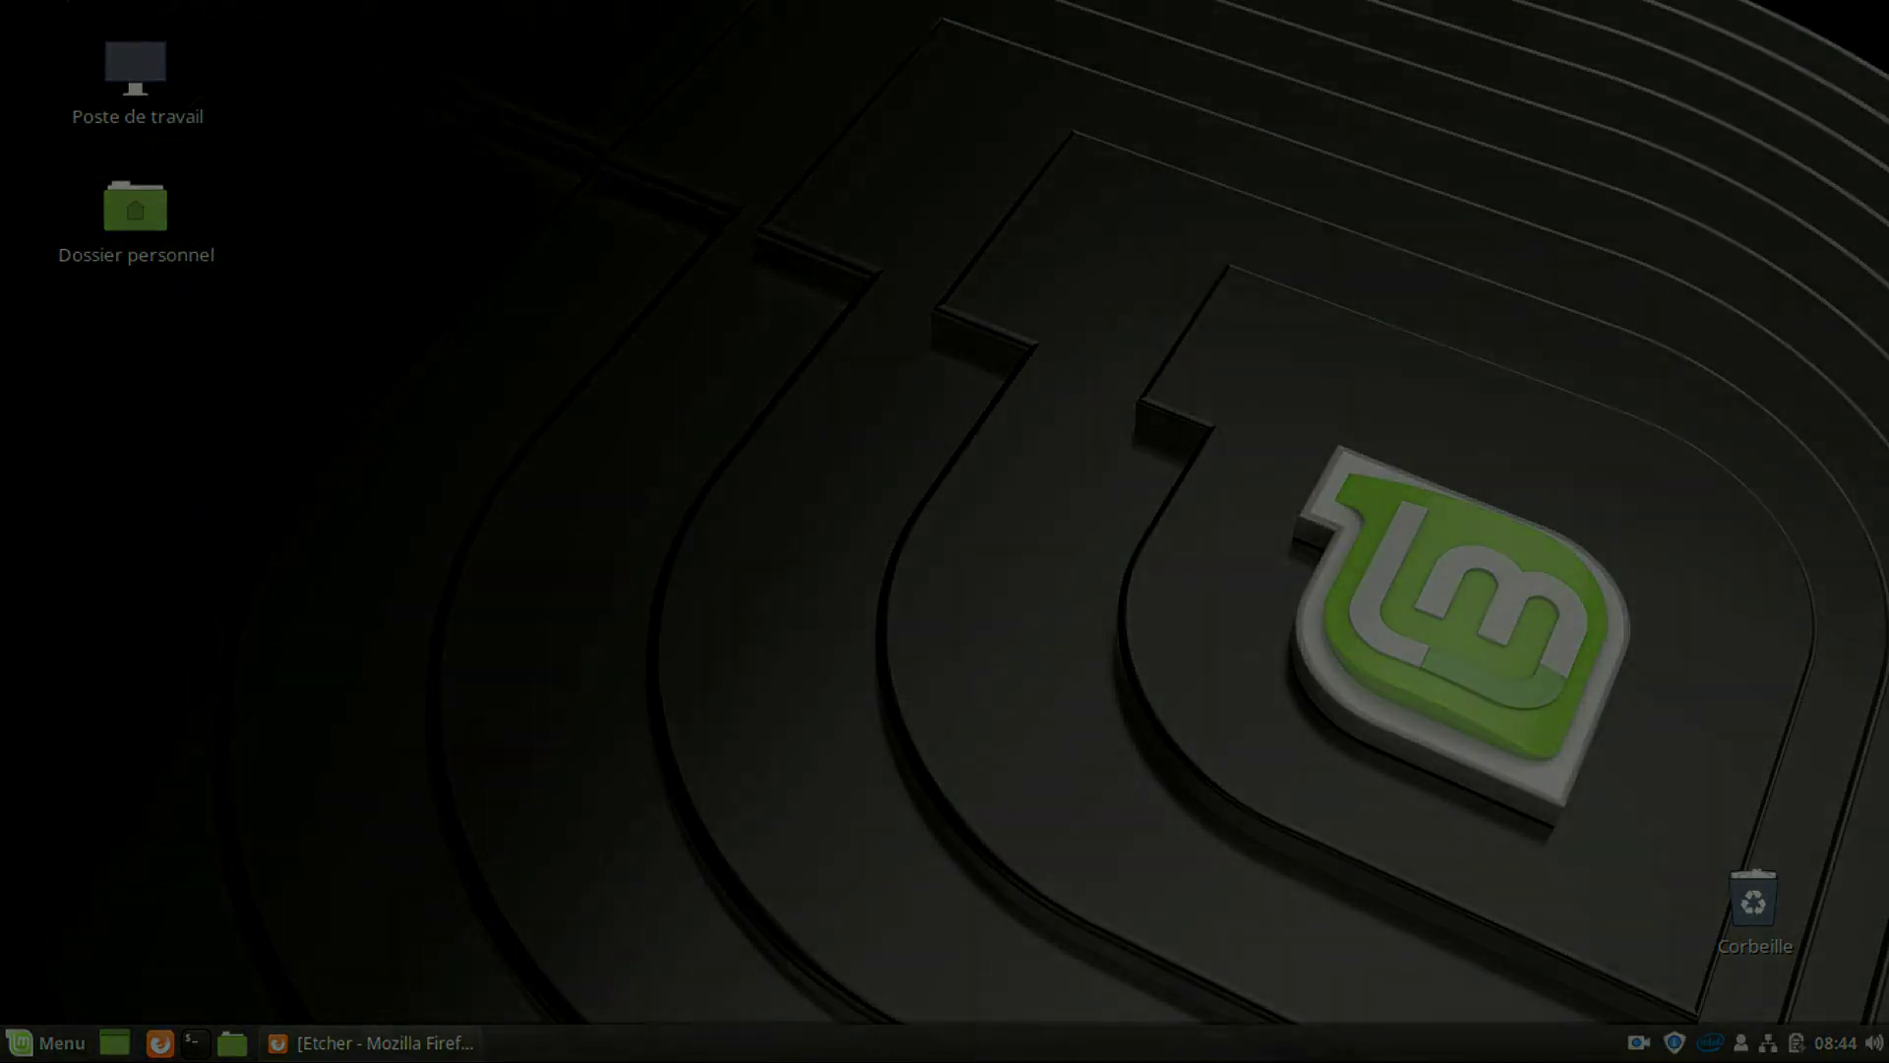
mouse_move(389, 1053)
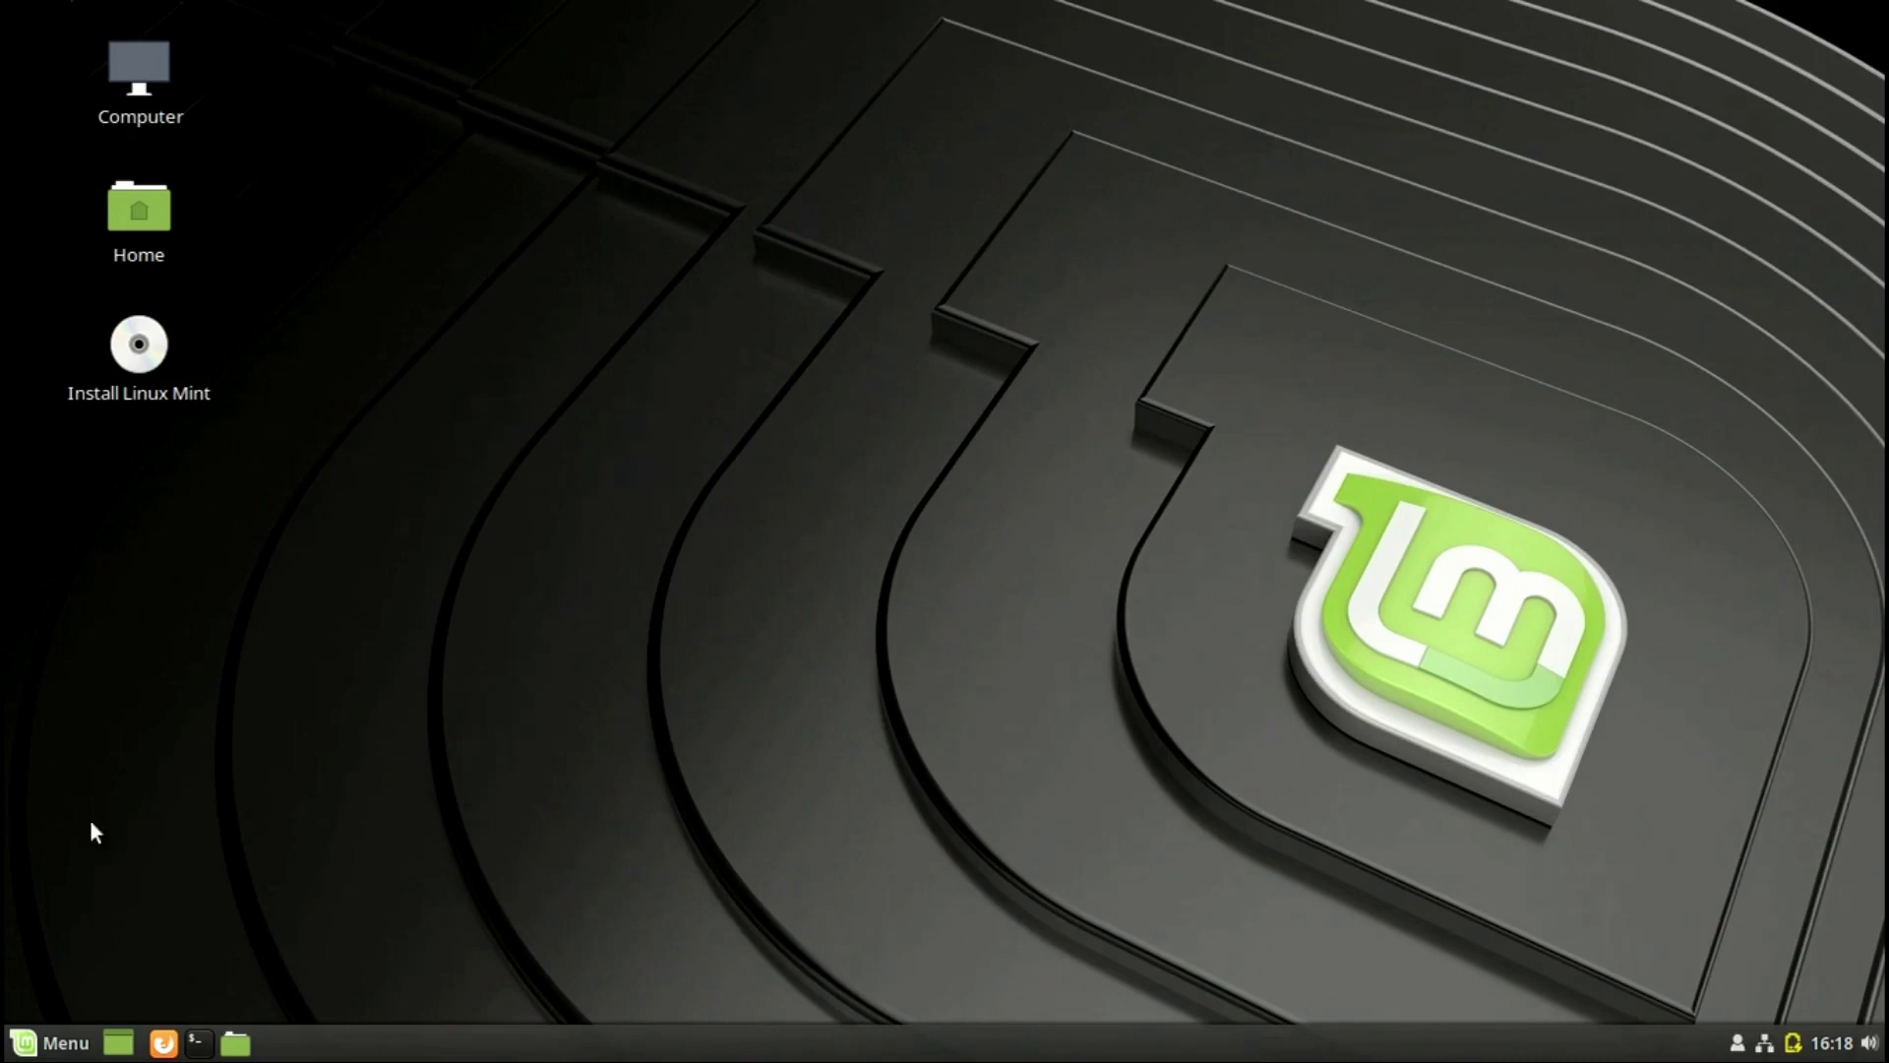
click(51, 1051)
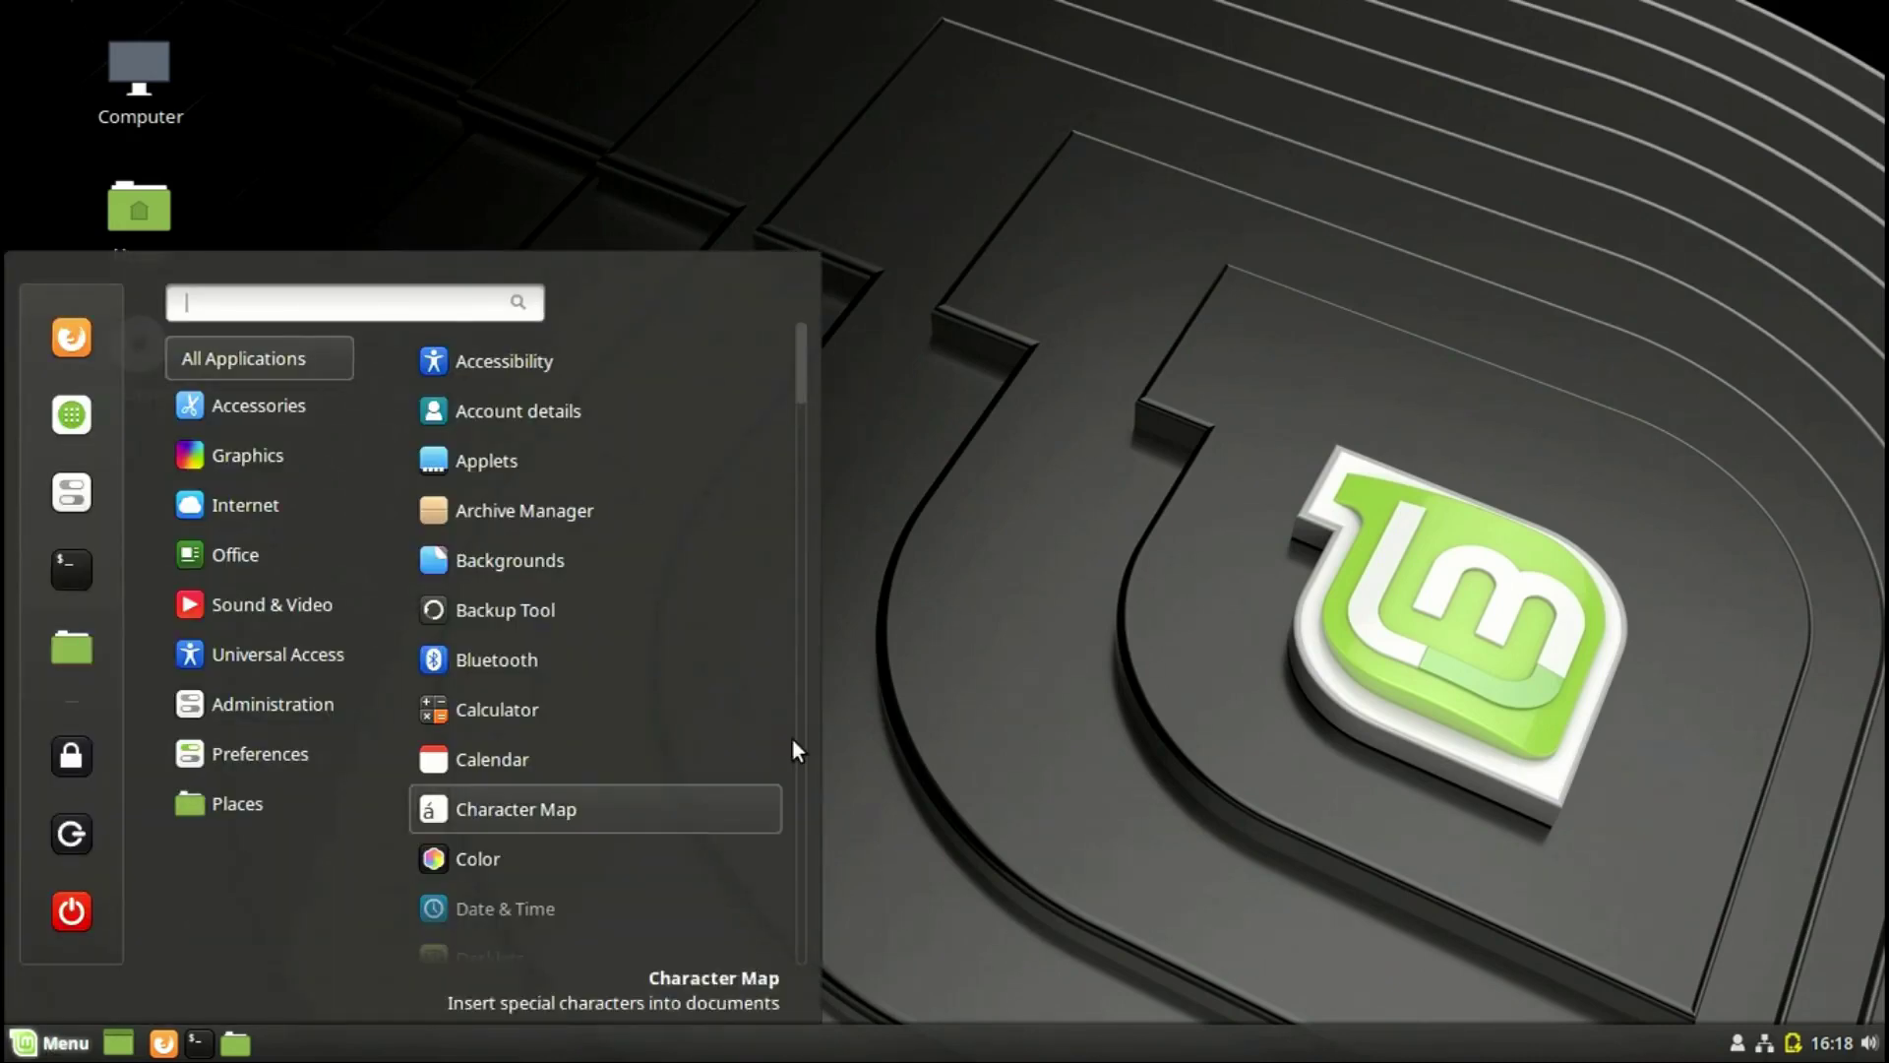
click(1068, 532)
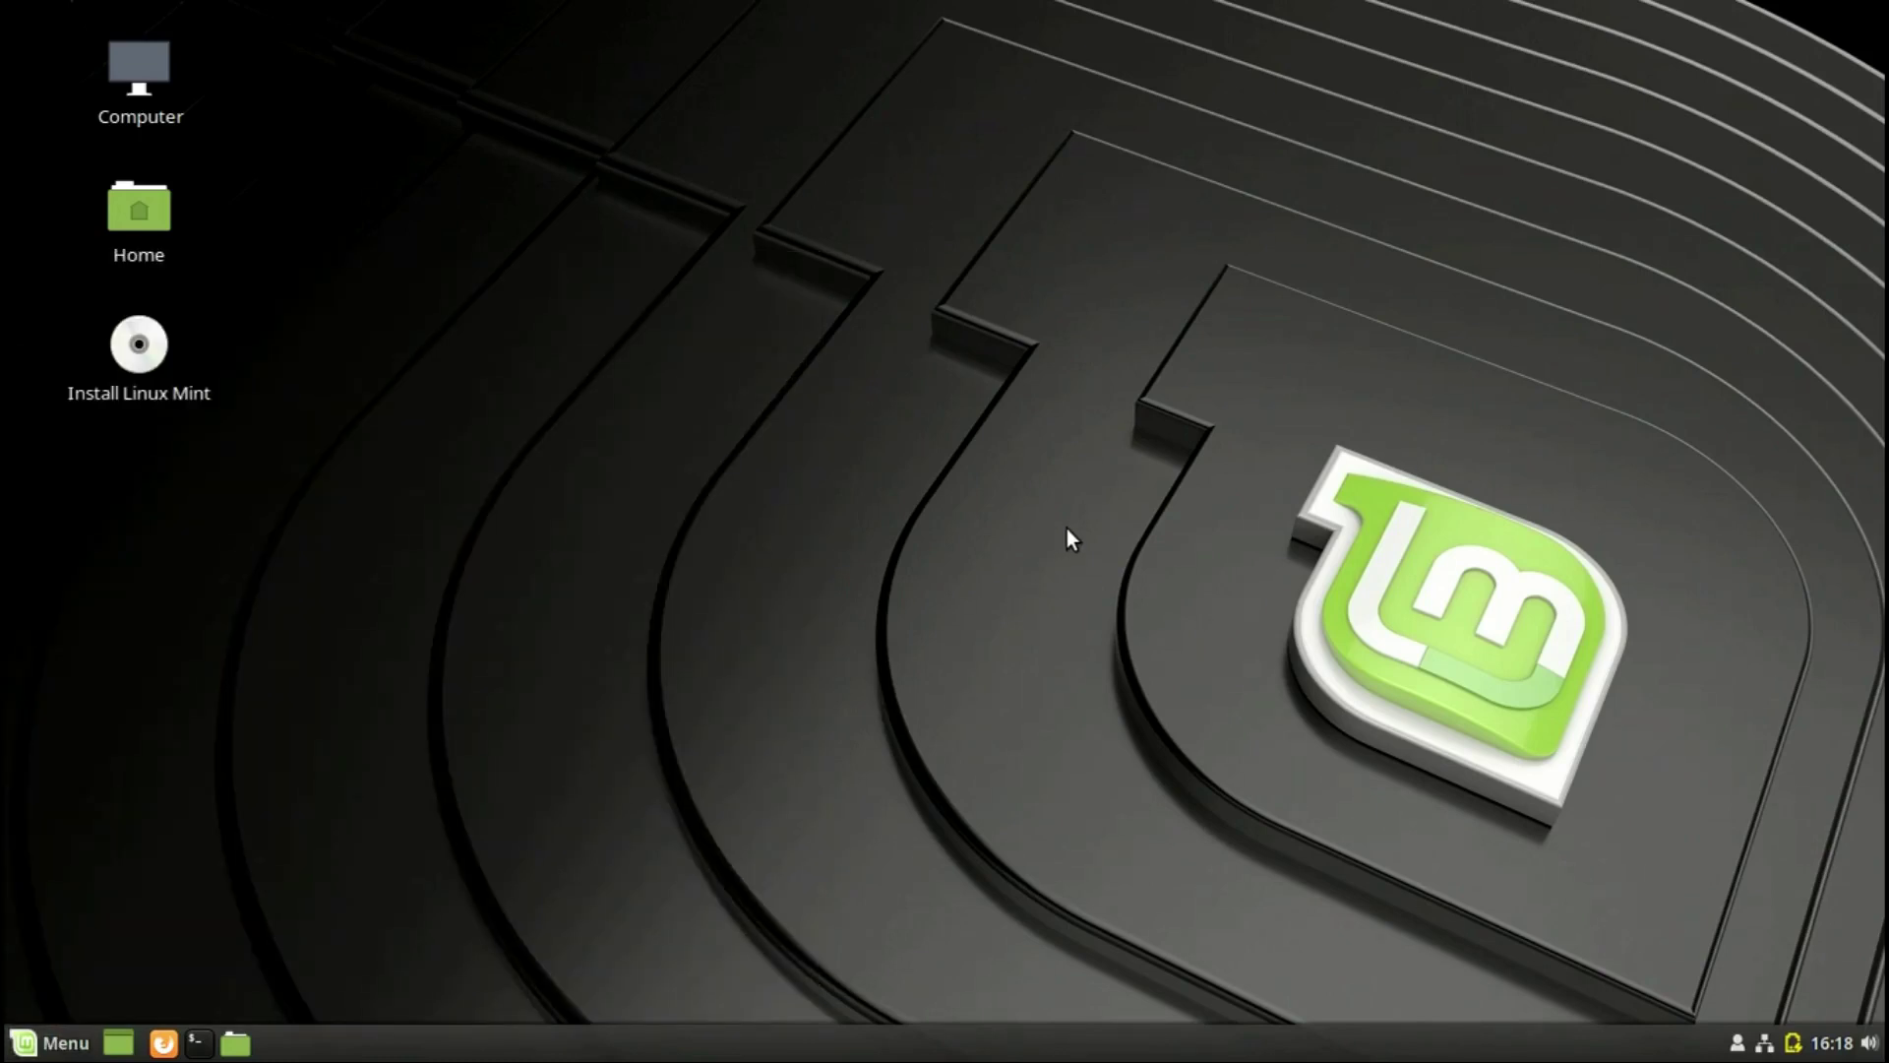
Start the Linux Mint installation from the live desktop with Français as the installer language, and proceed to the keyboard layout.
double_click(129, 362)
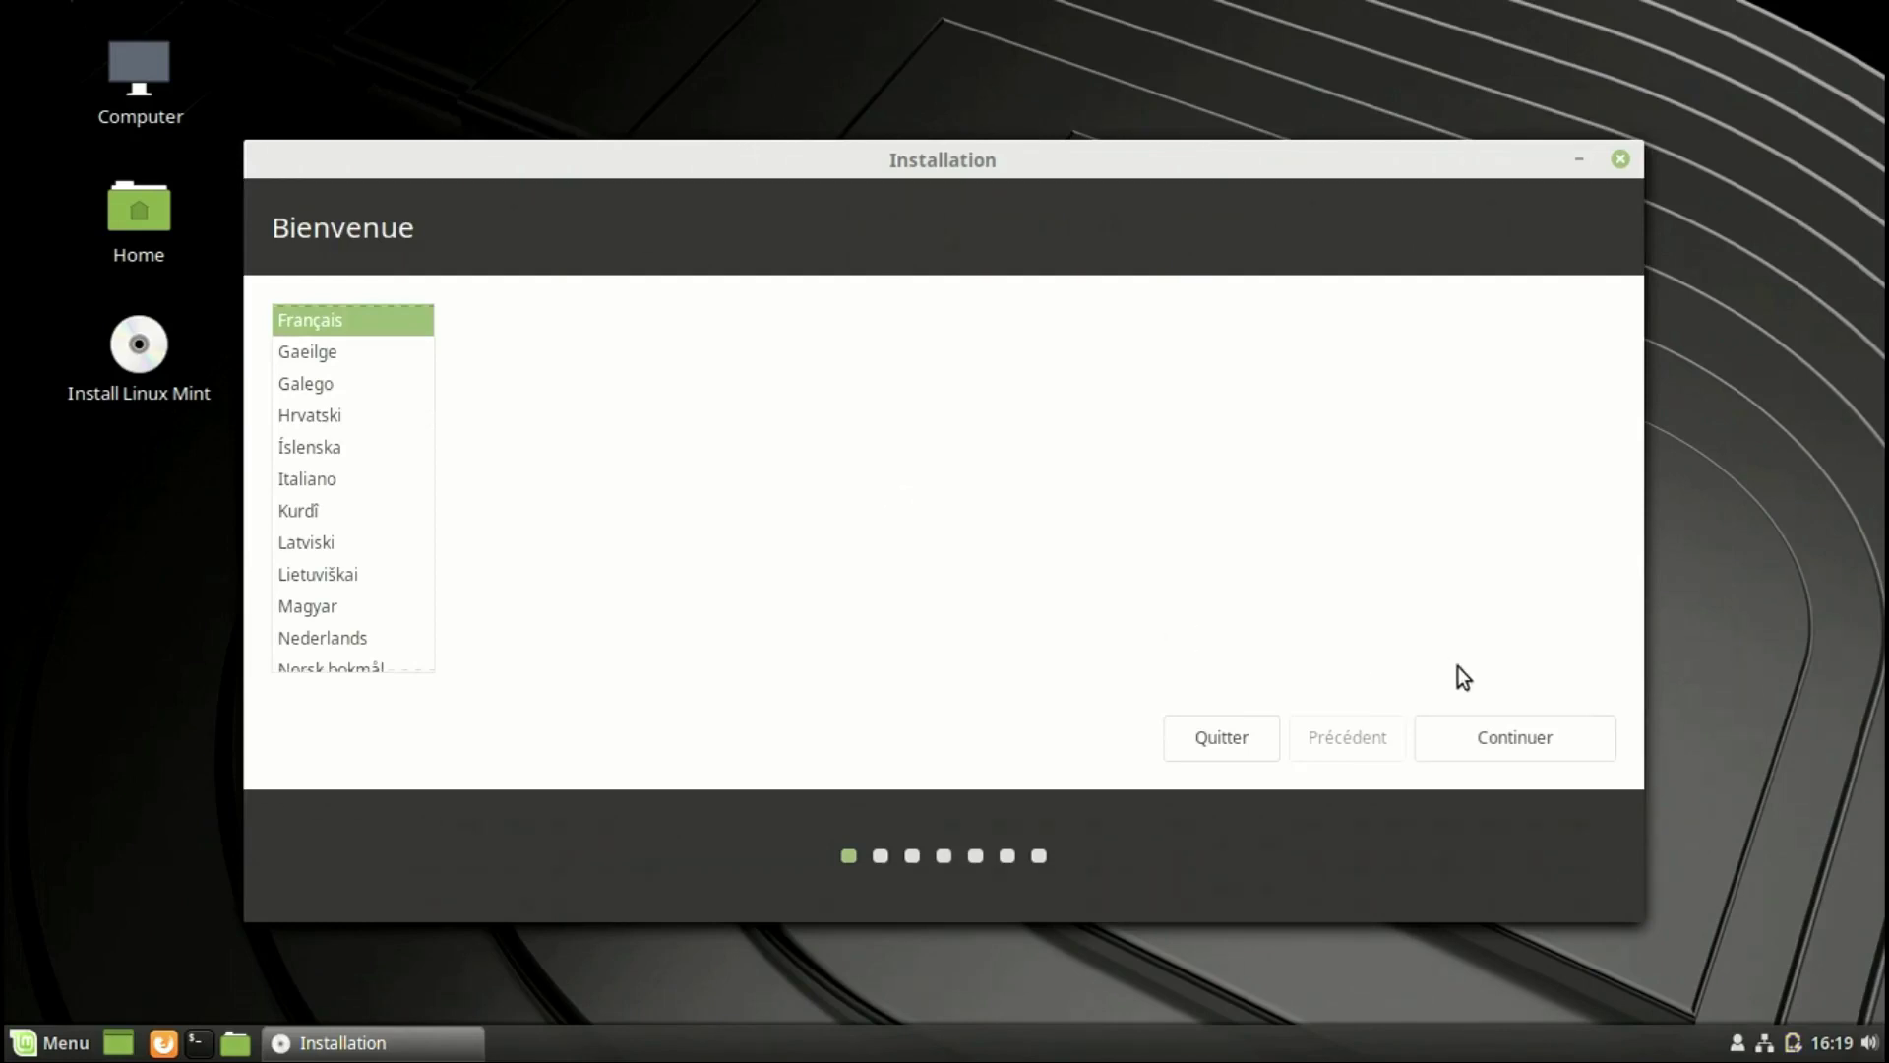
click(1497, 735)
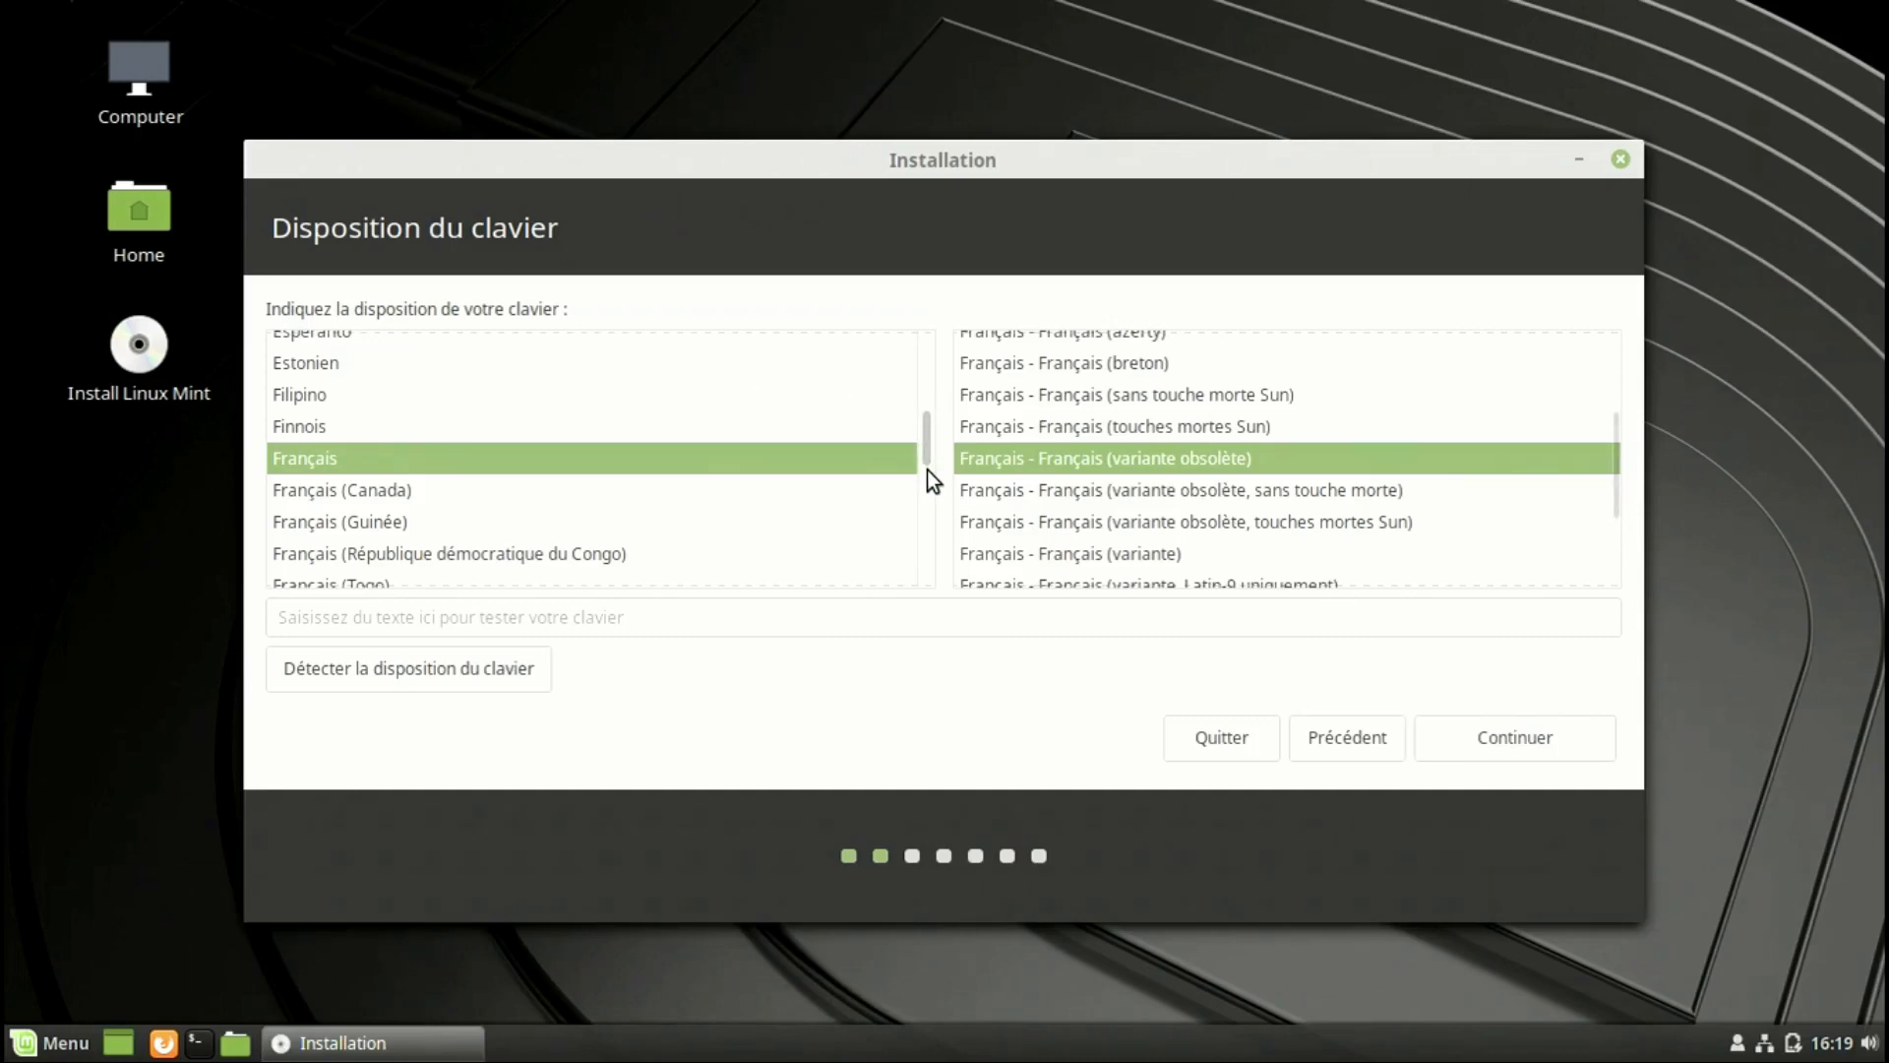
Accept the Français (variante obsolète) keyboard layout and keep third-party software installation enabled.
click(1452, 736)
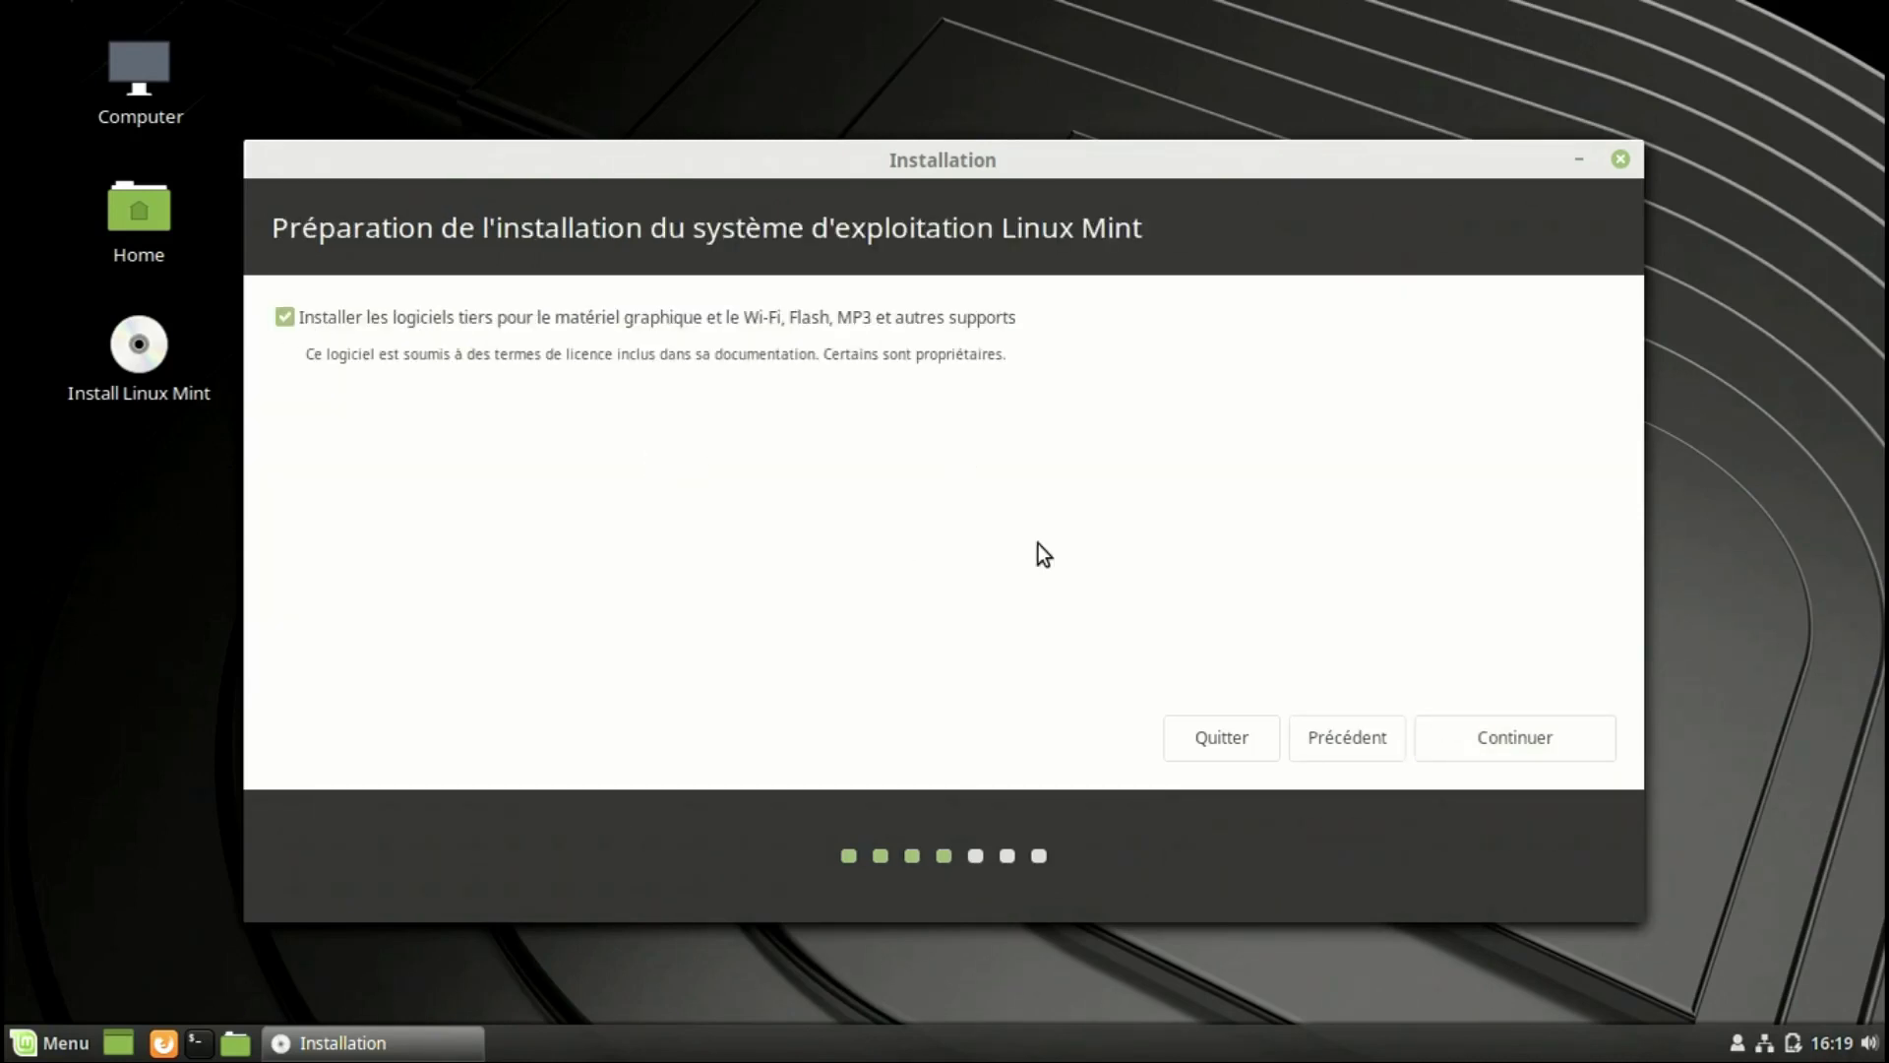
click(1474, 736)
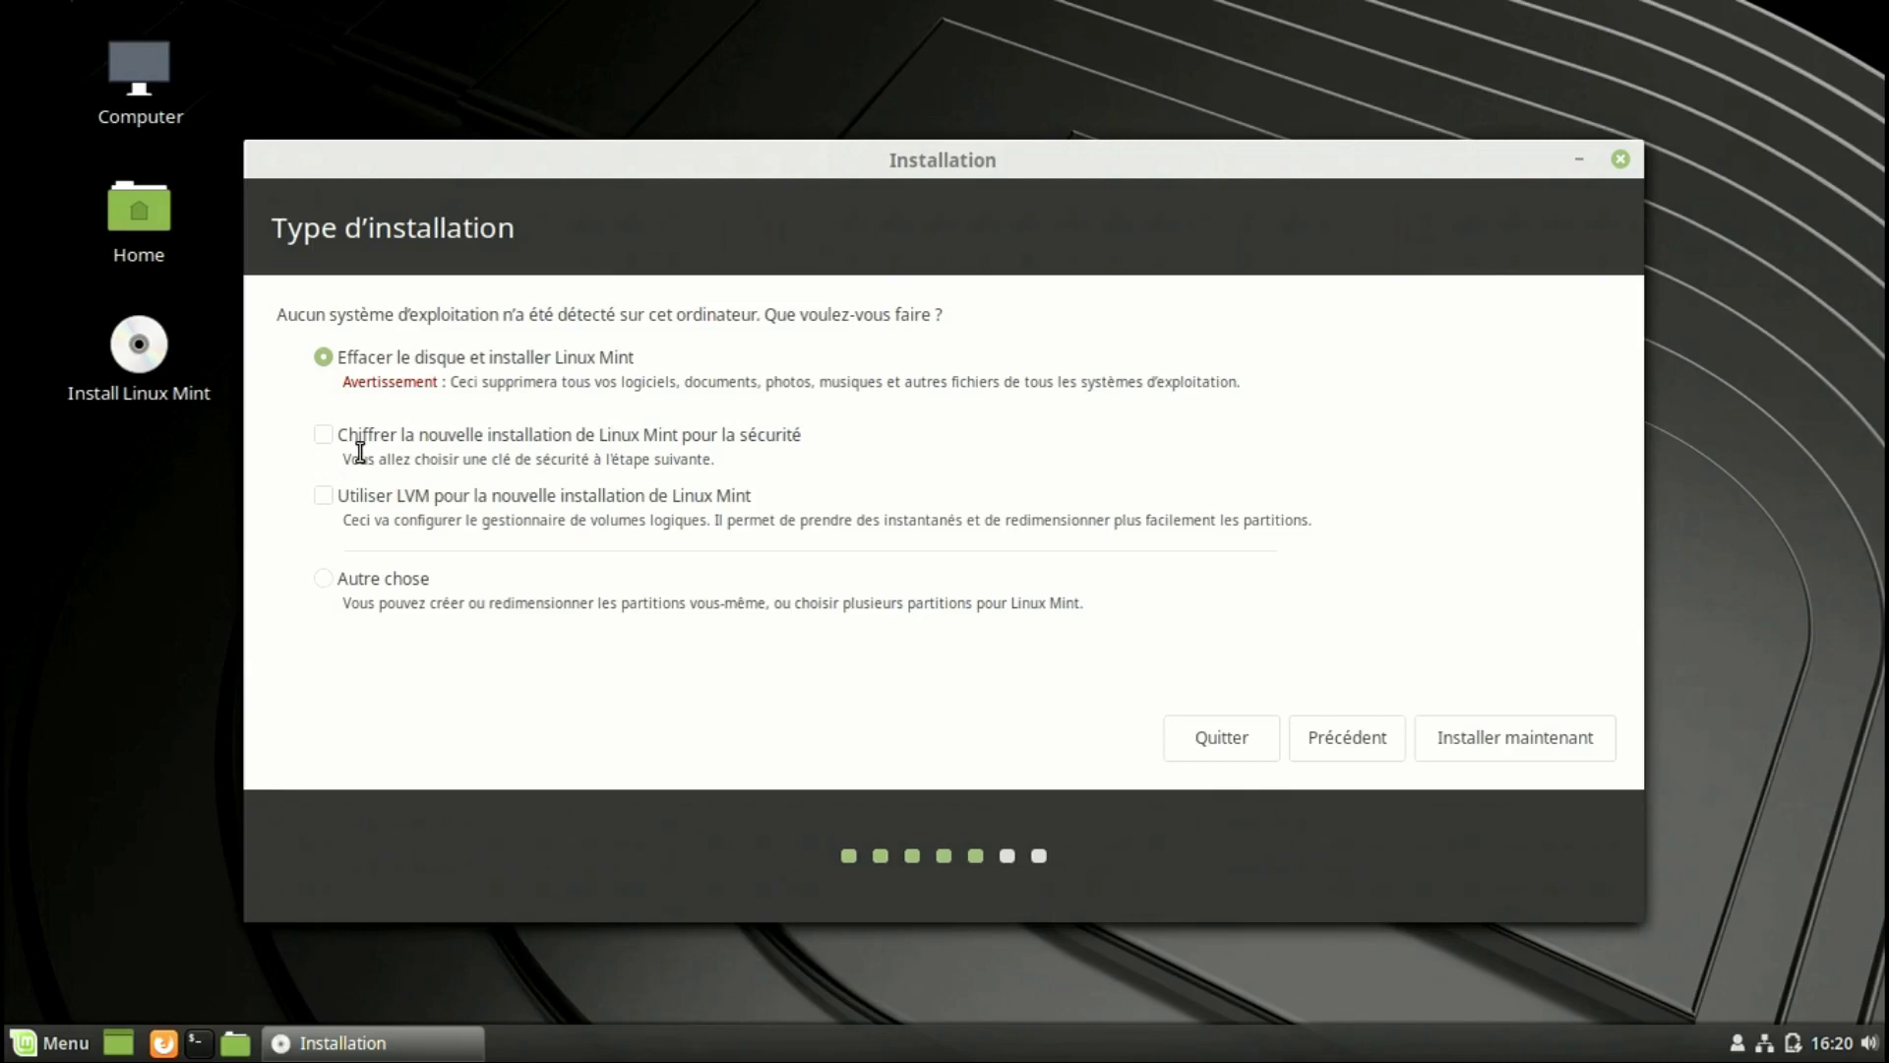
Choose Autre chose as the installation type and create a new partition table on /dev/sda.
click(324, 580)
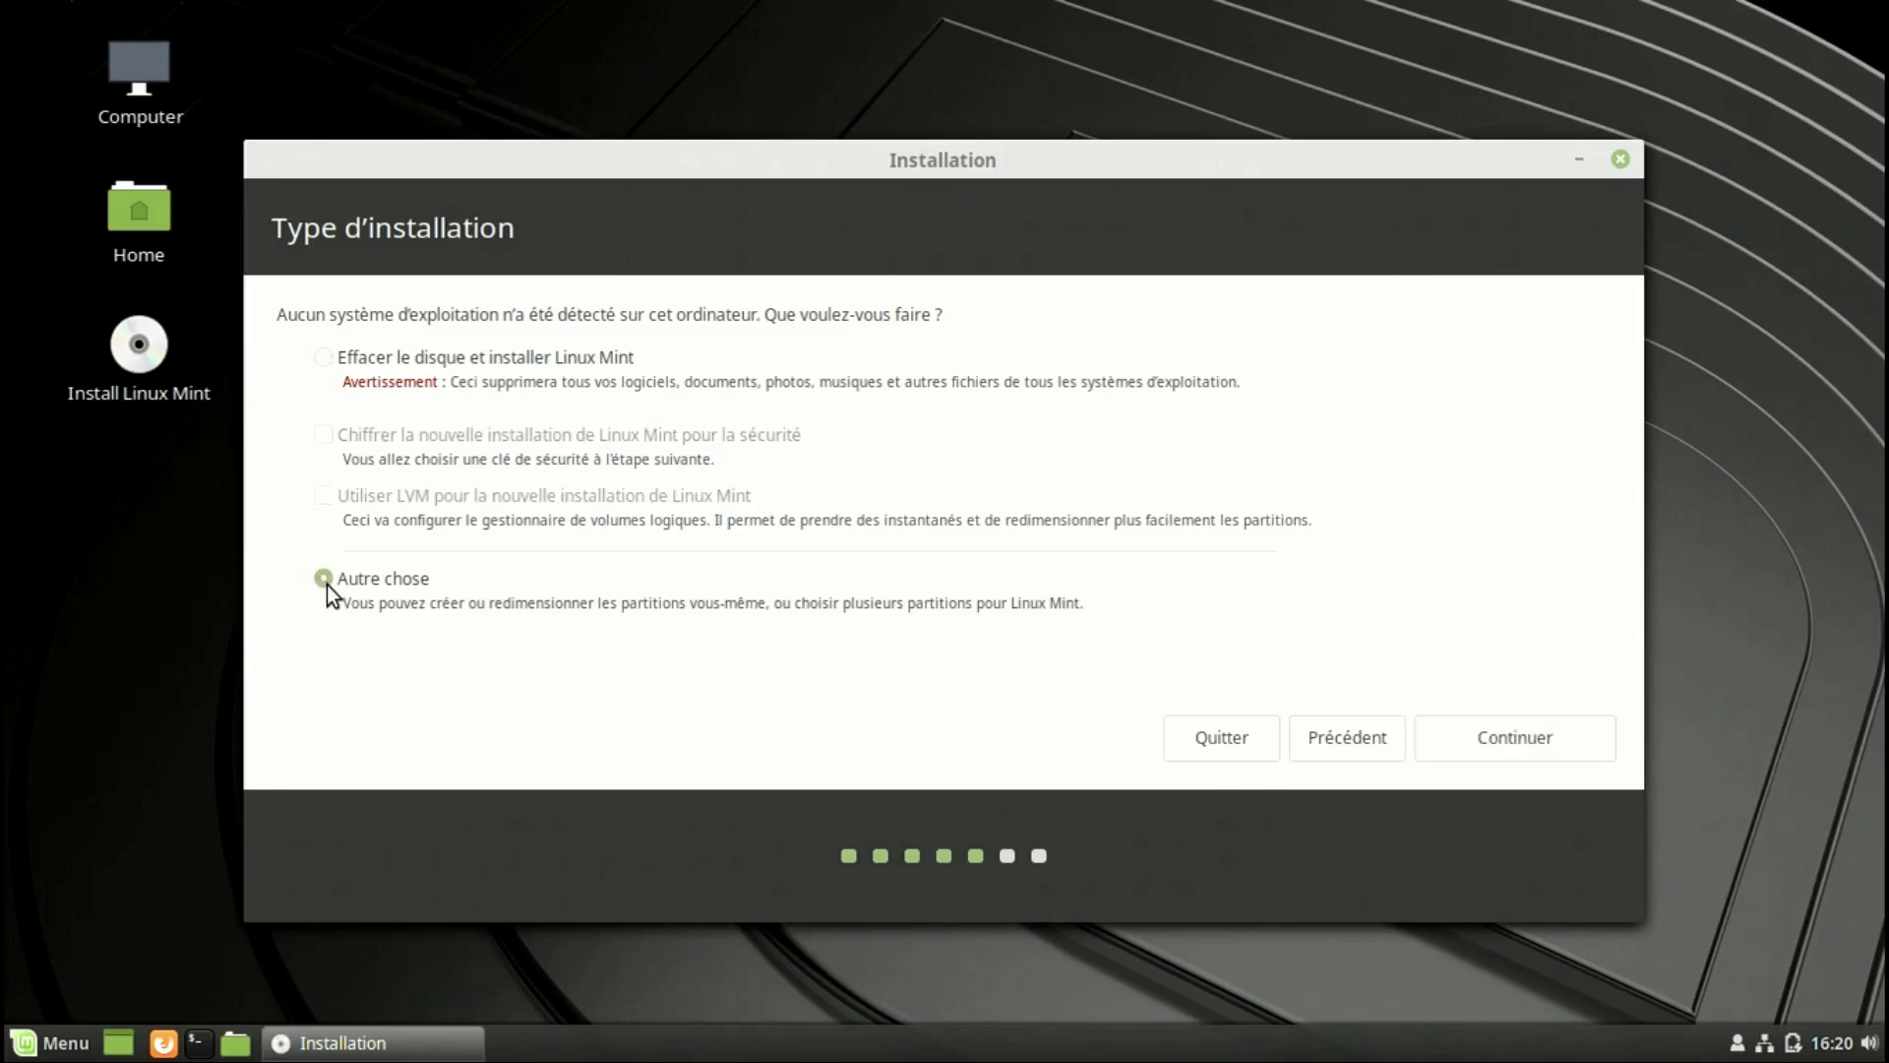
click(1500, 740)
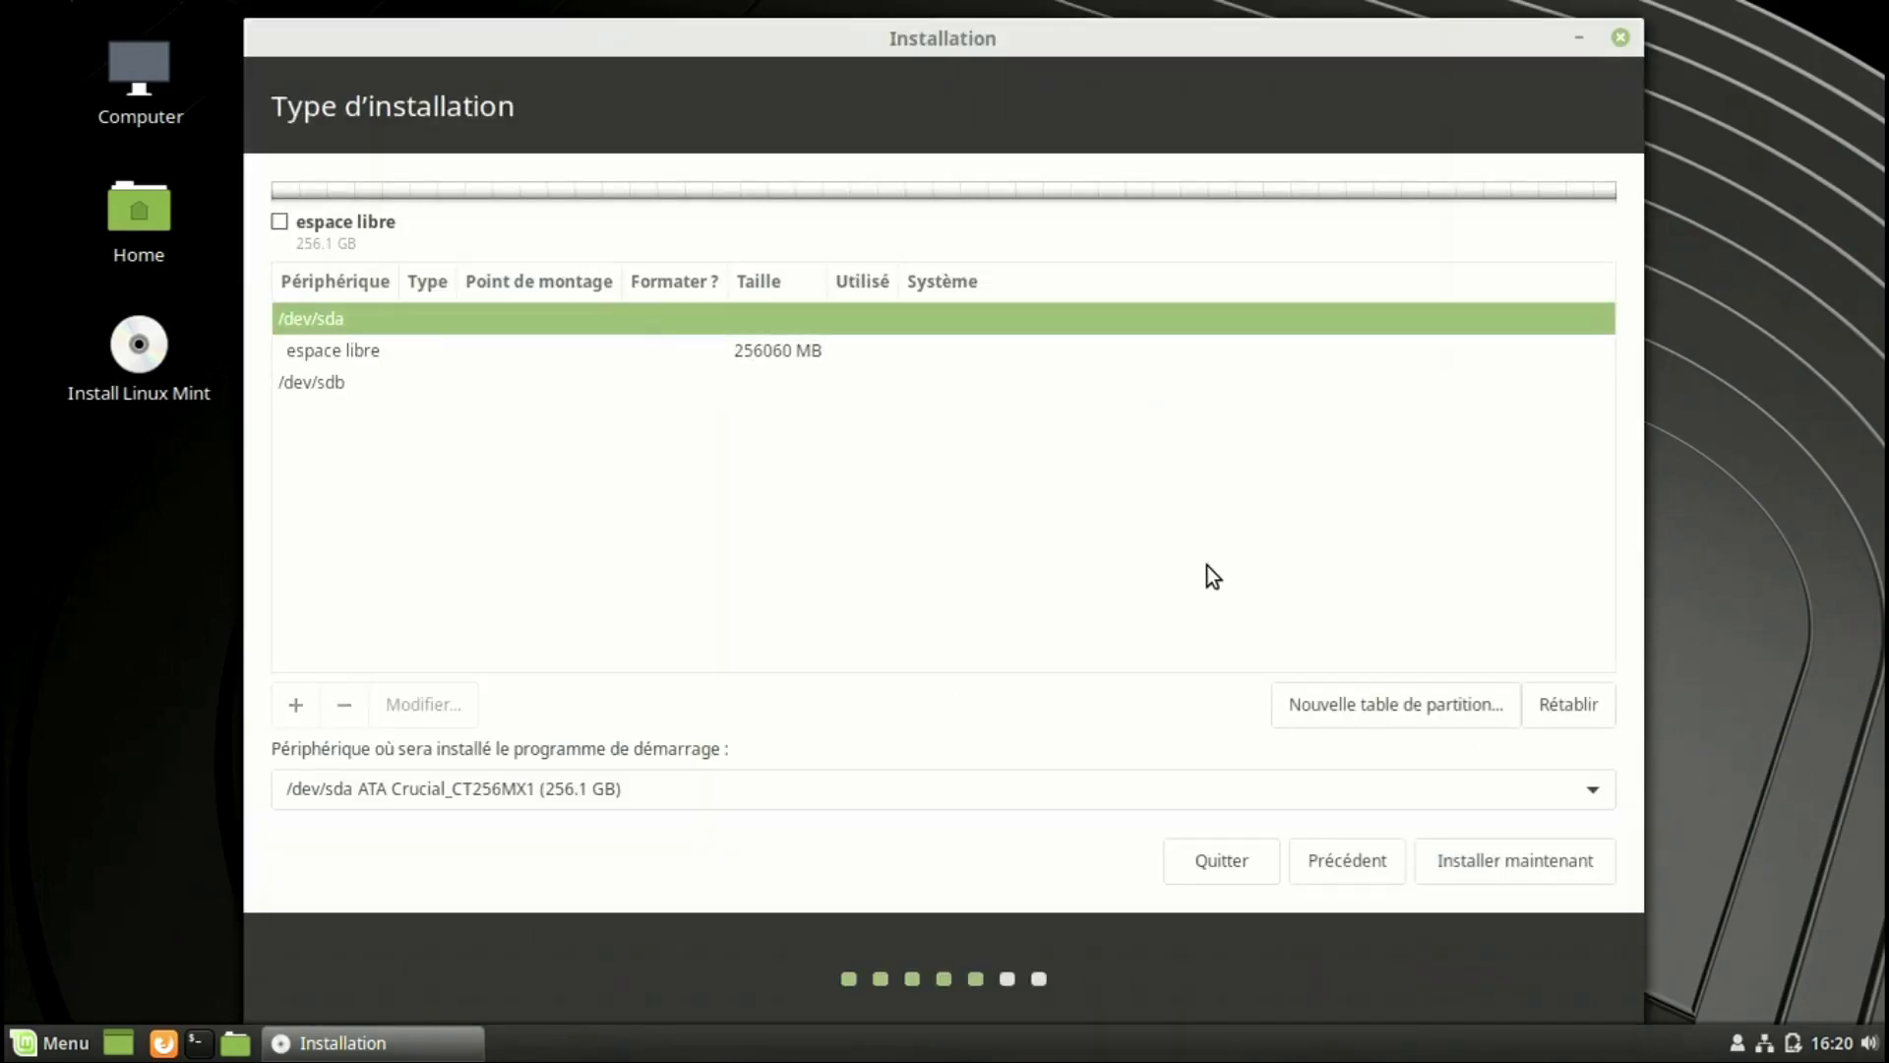
click(1328, 707)
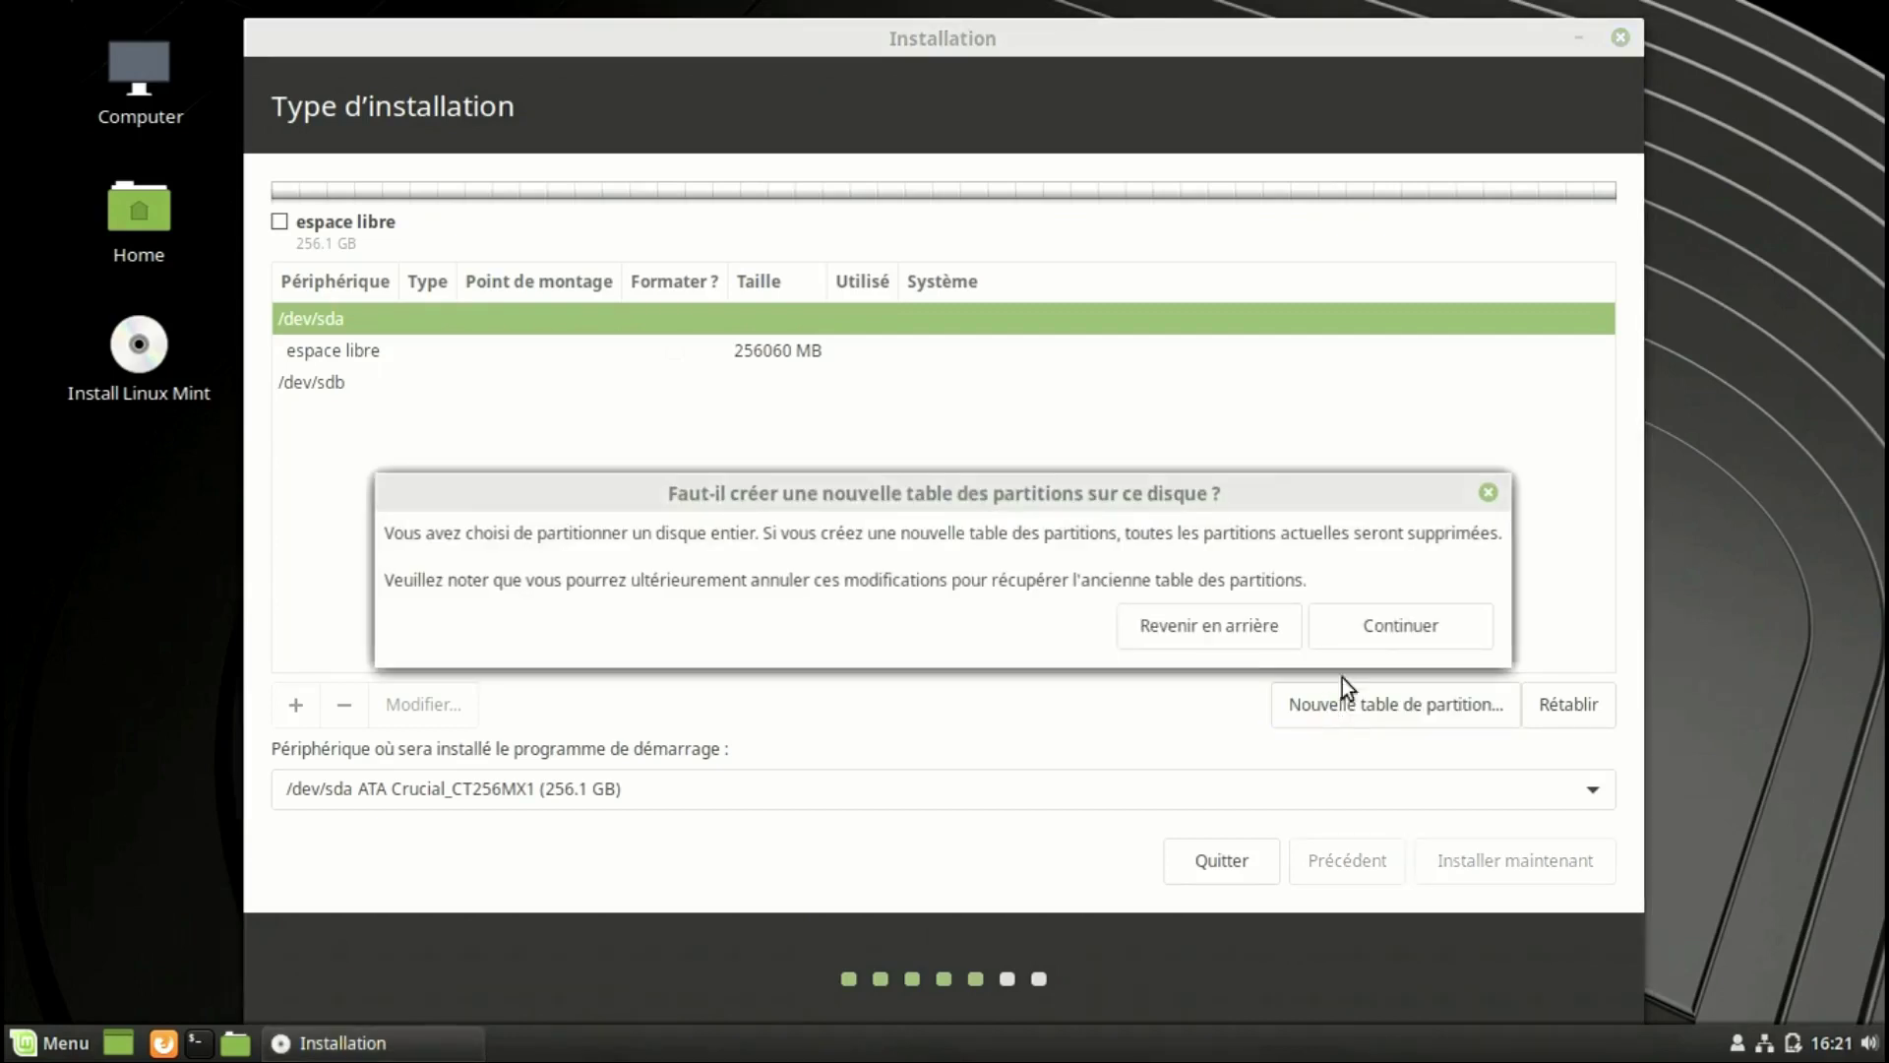
click(1379, 638)
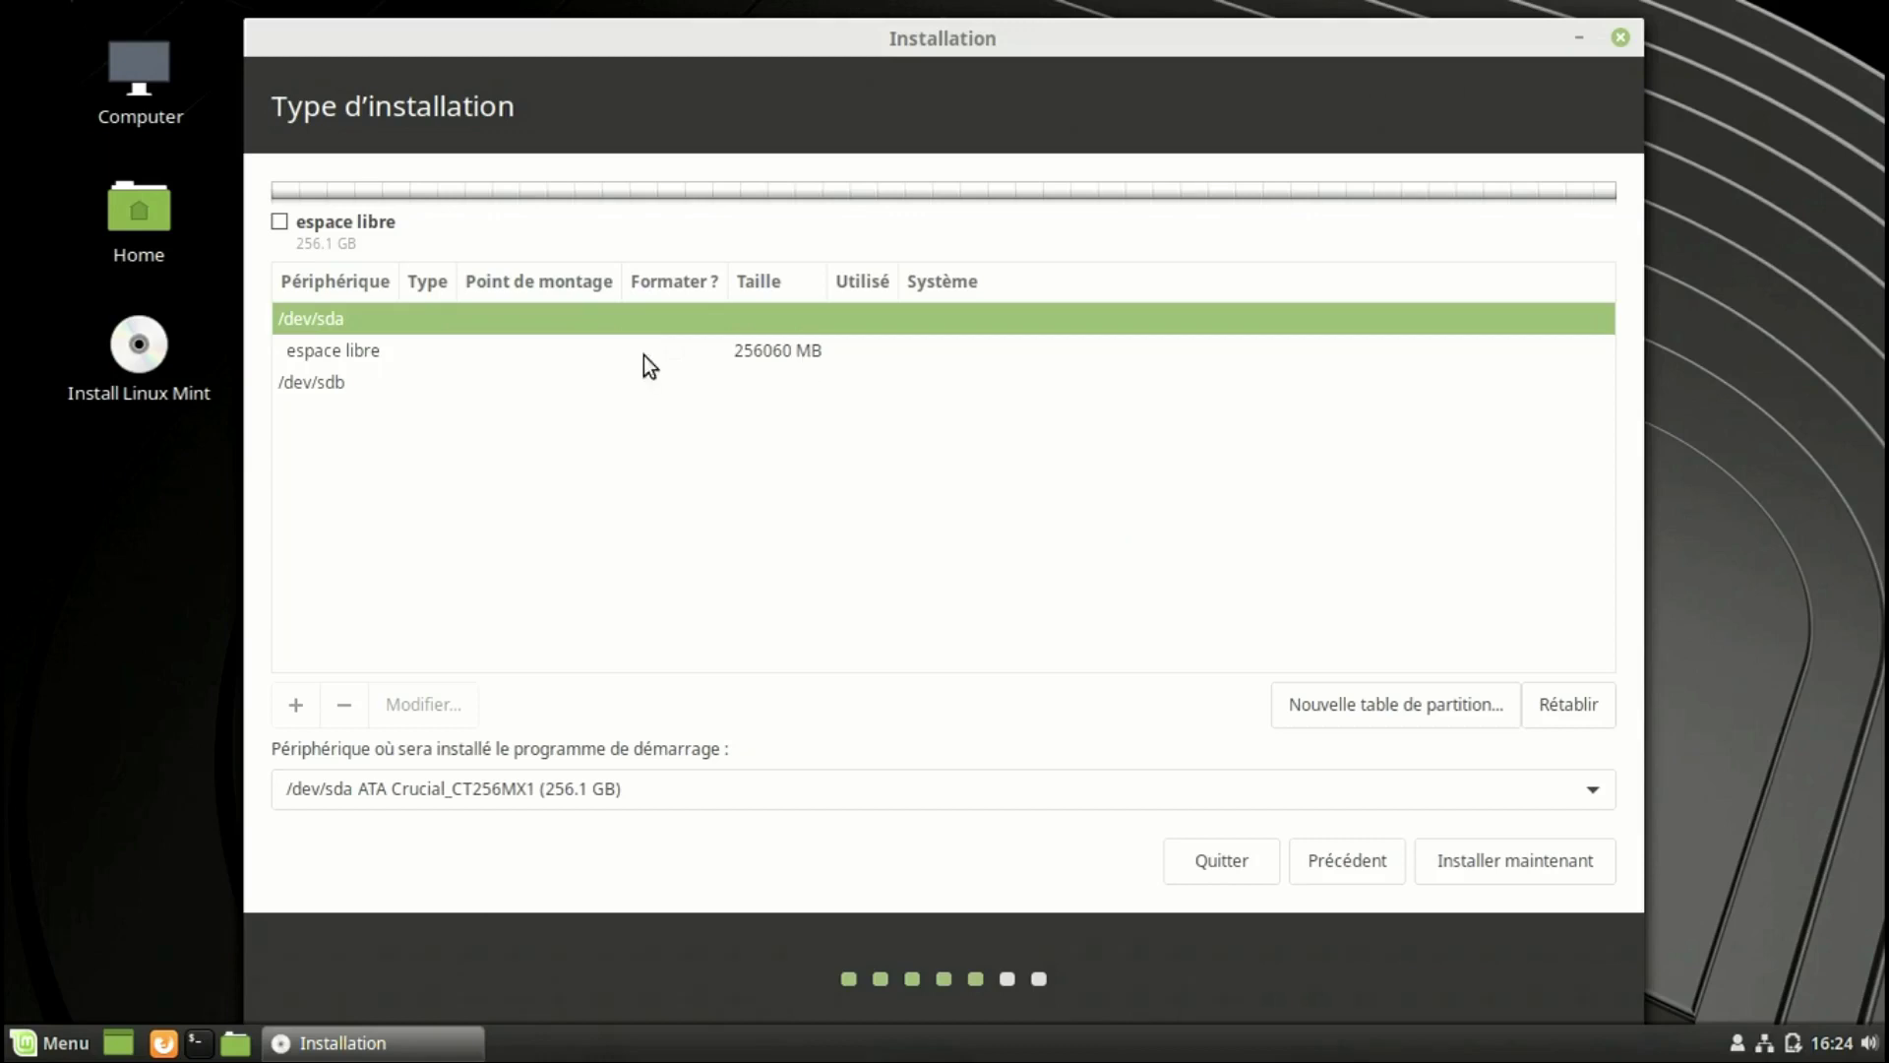
Create a 4000 Mo primary swap partition at the start of the free space on /dev/sda.
click(433, 354)
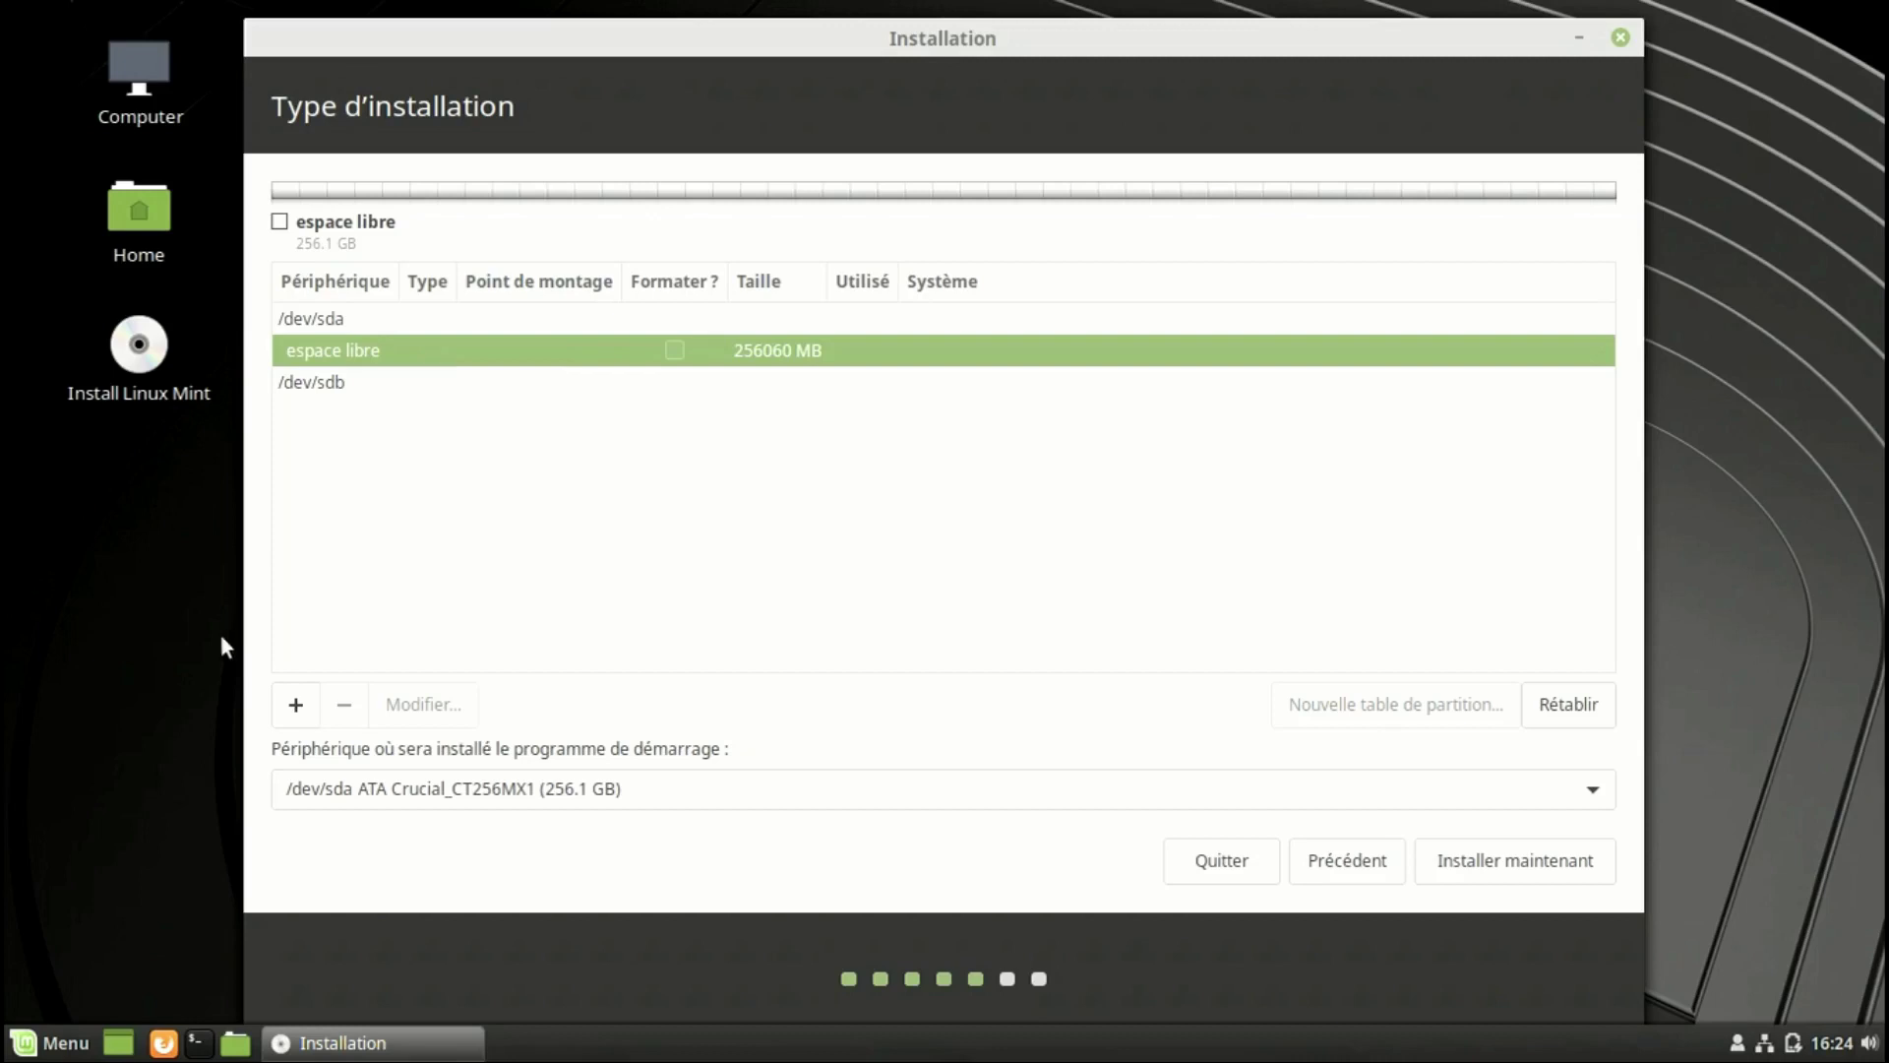
click(289, 706)
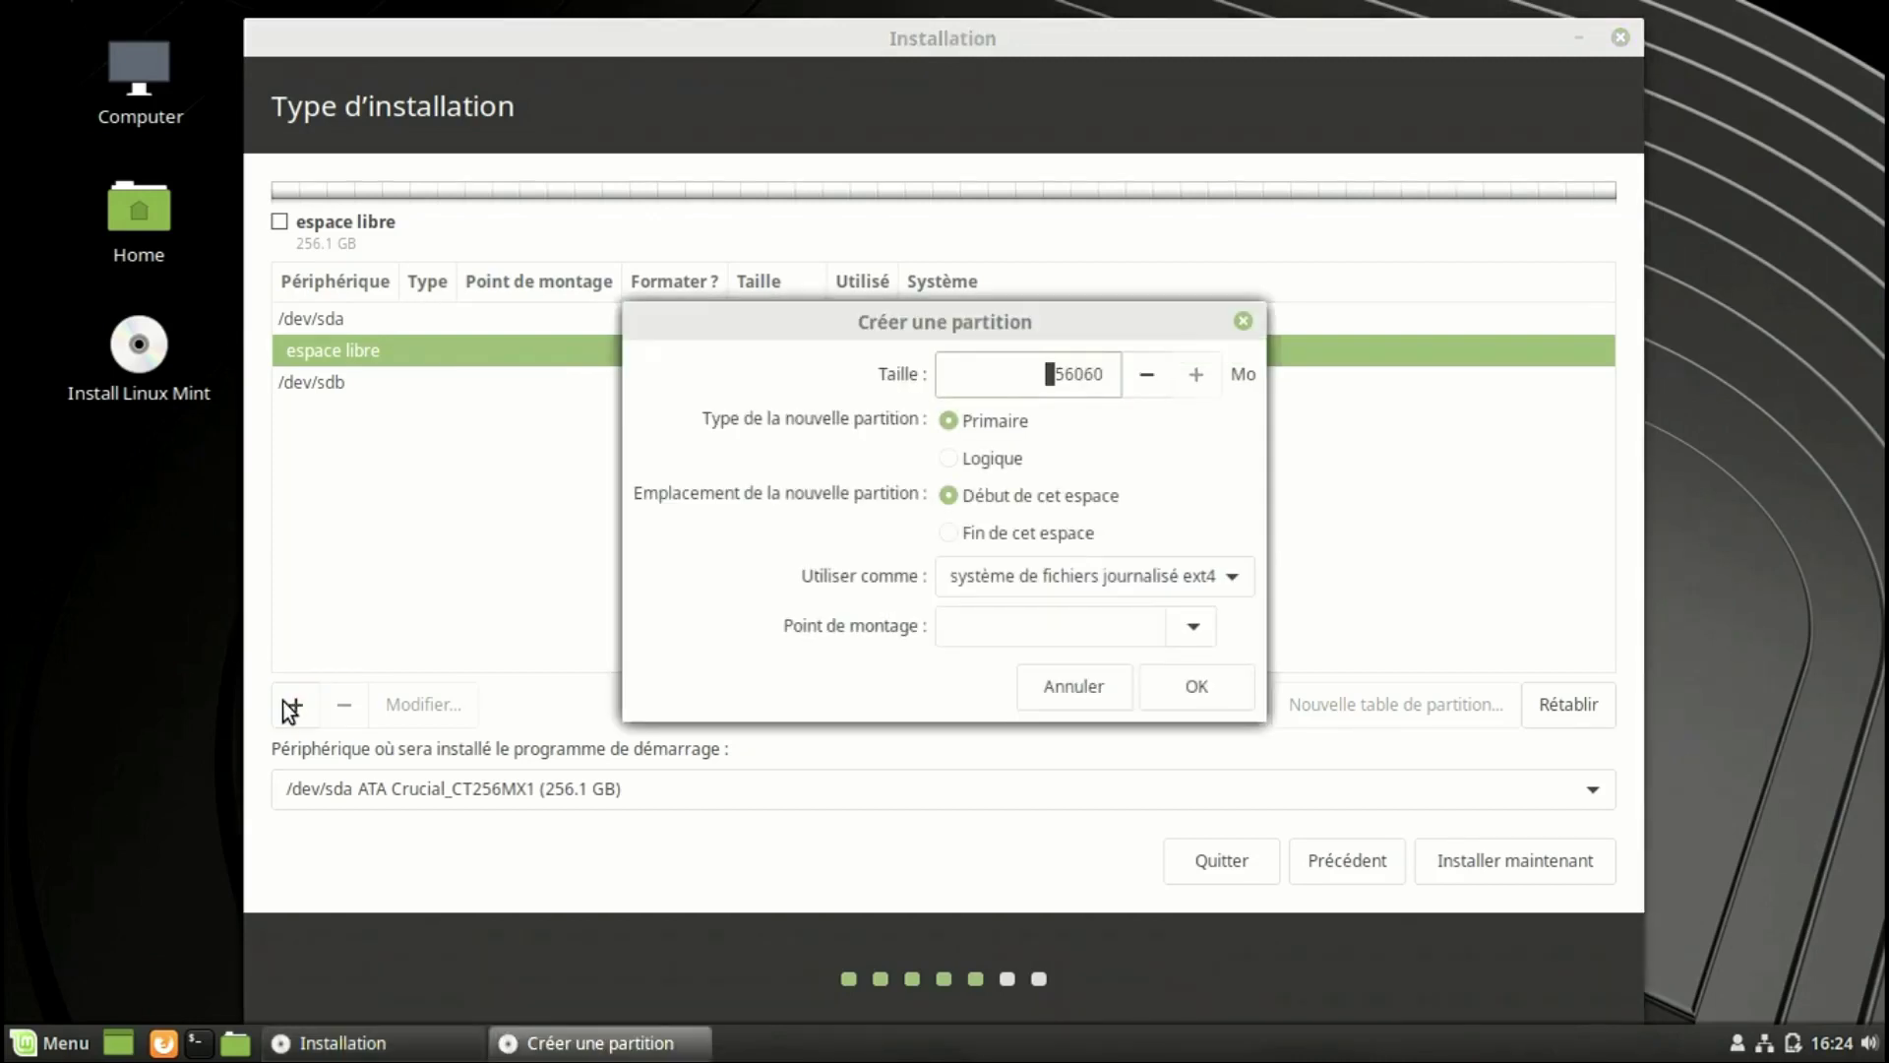
click(1072, 577)
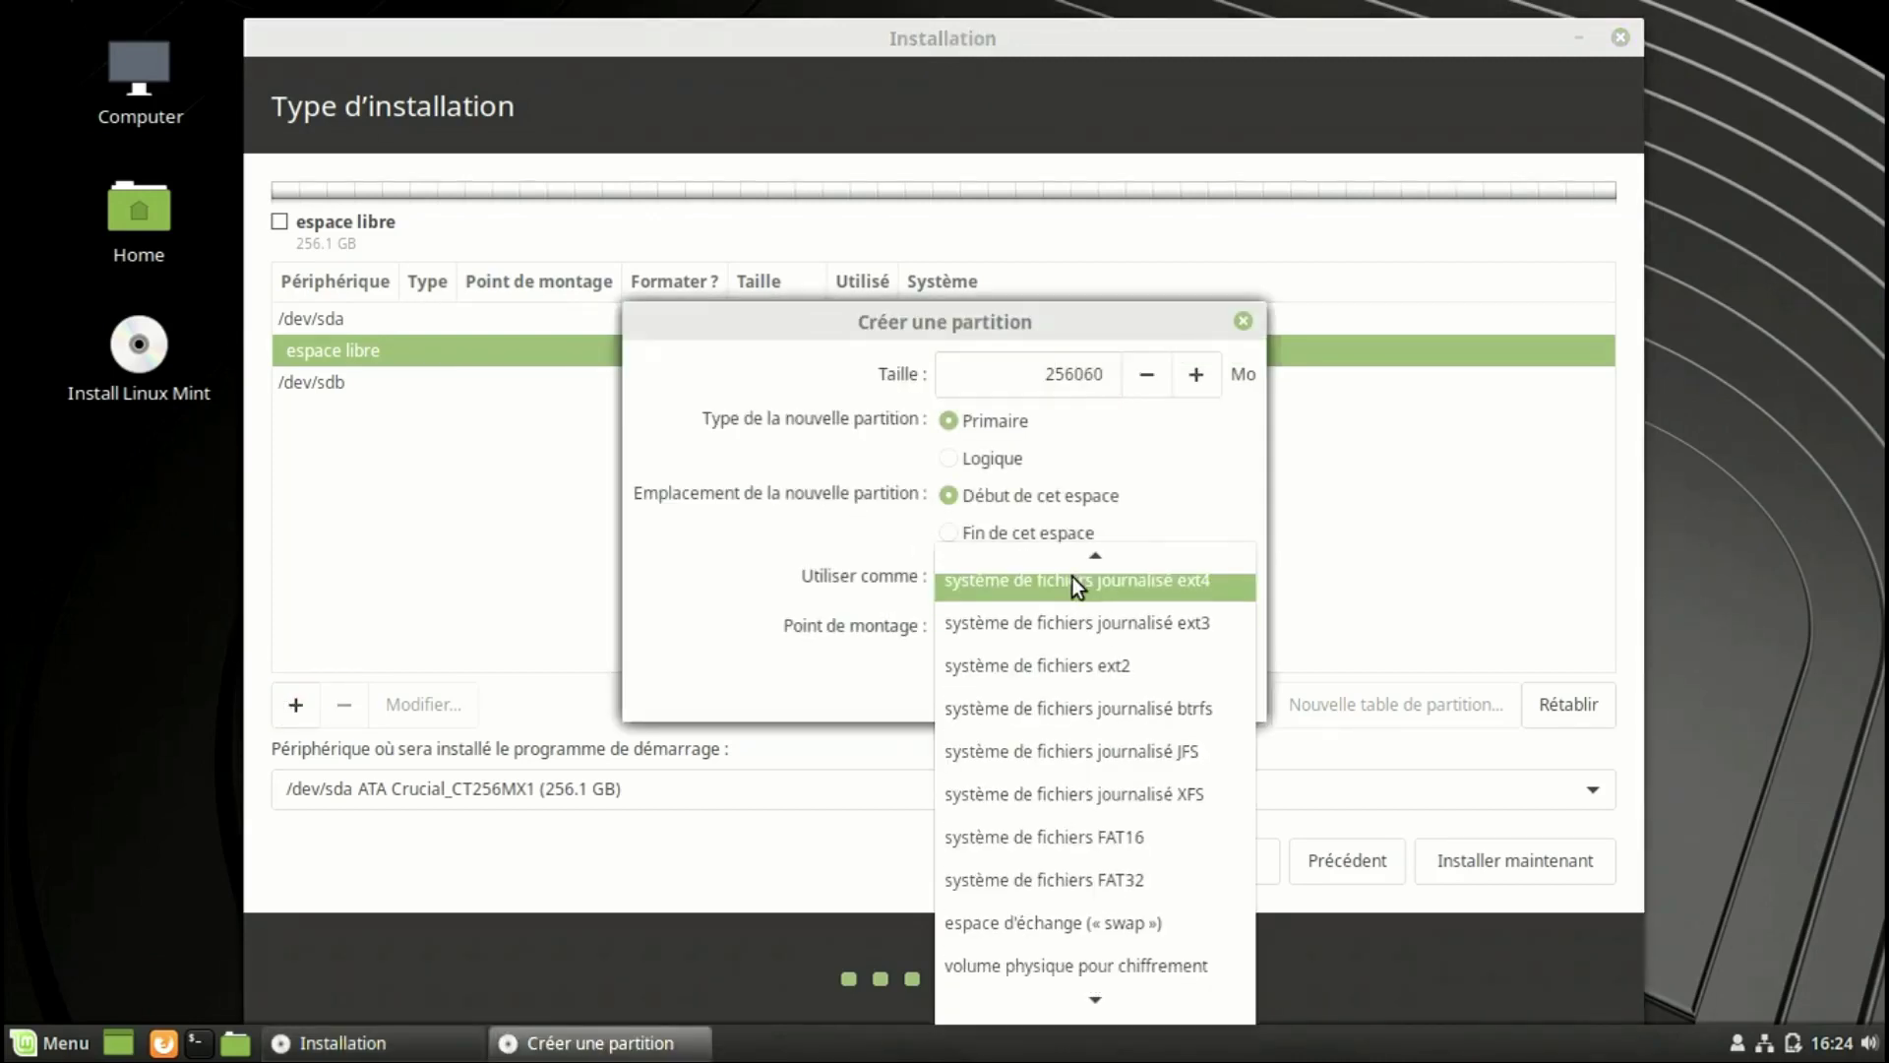
click(1059, 925)
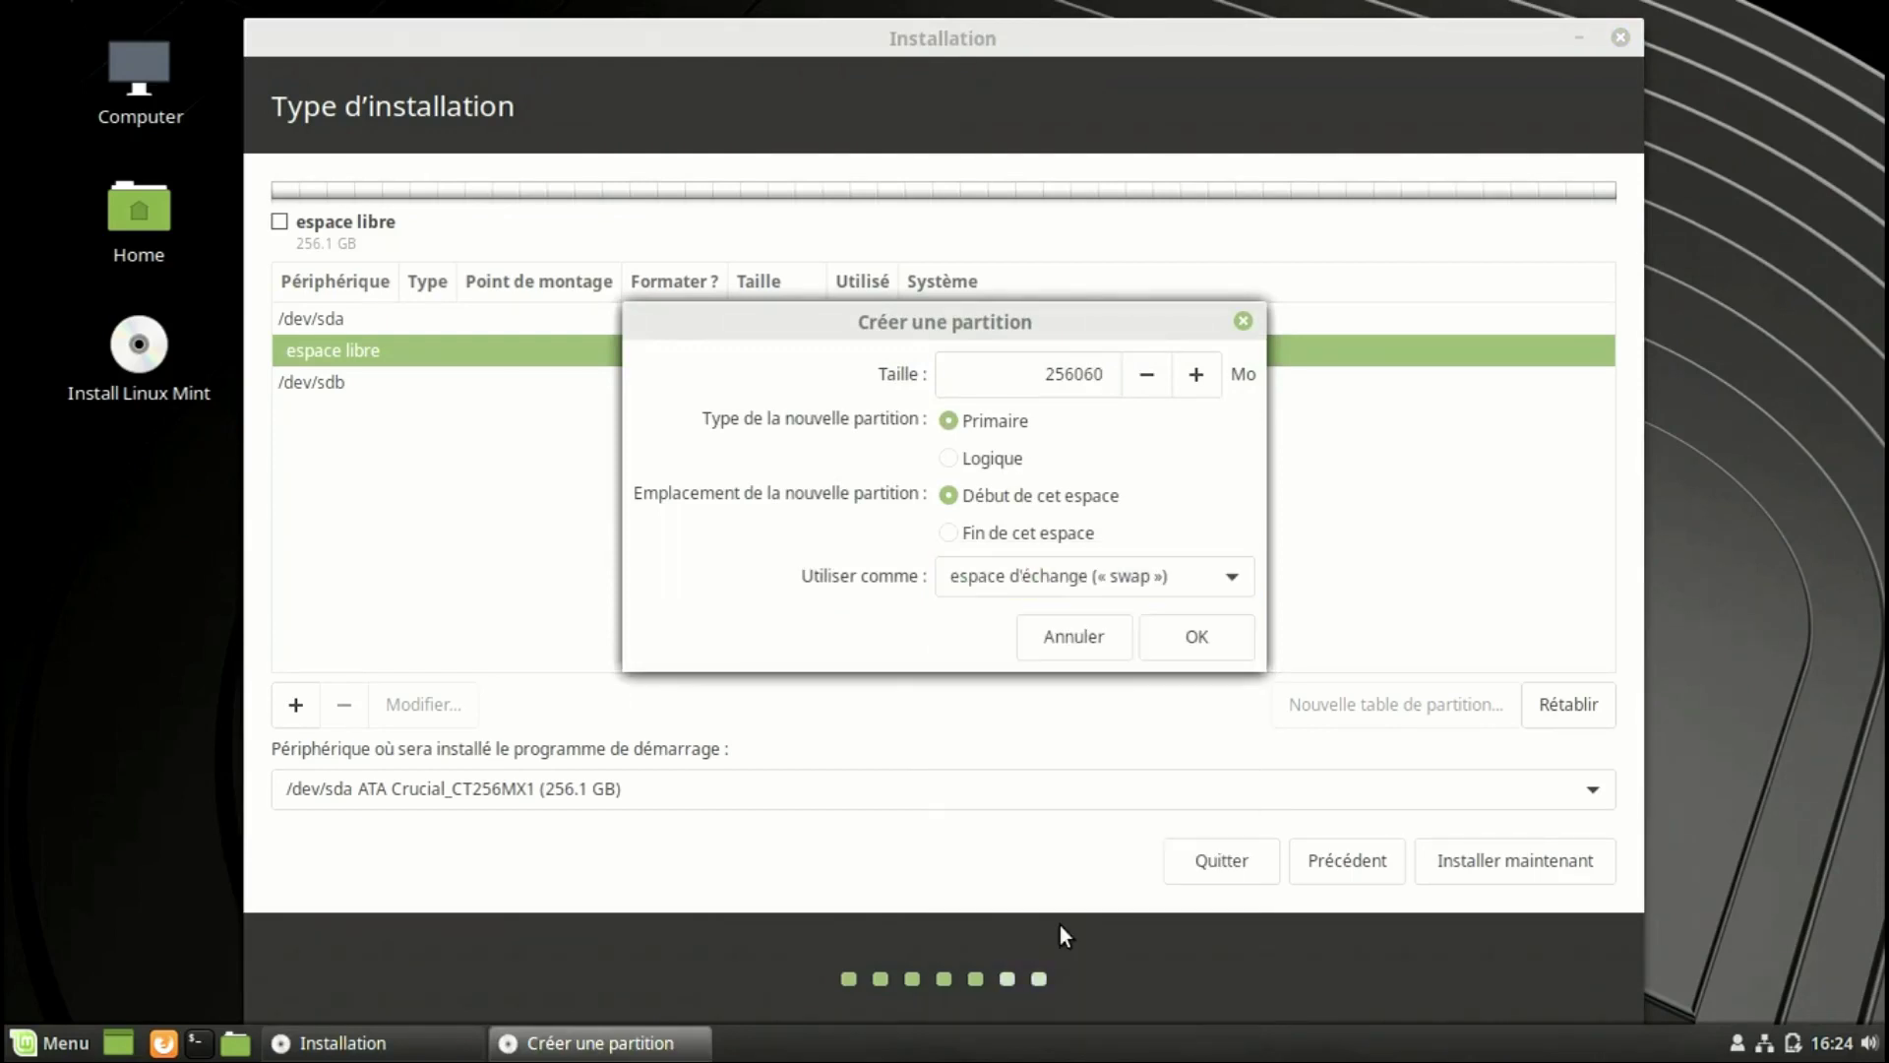
double_click(1076, 374)
text(4000)
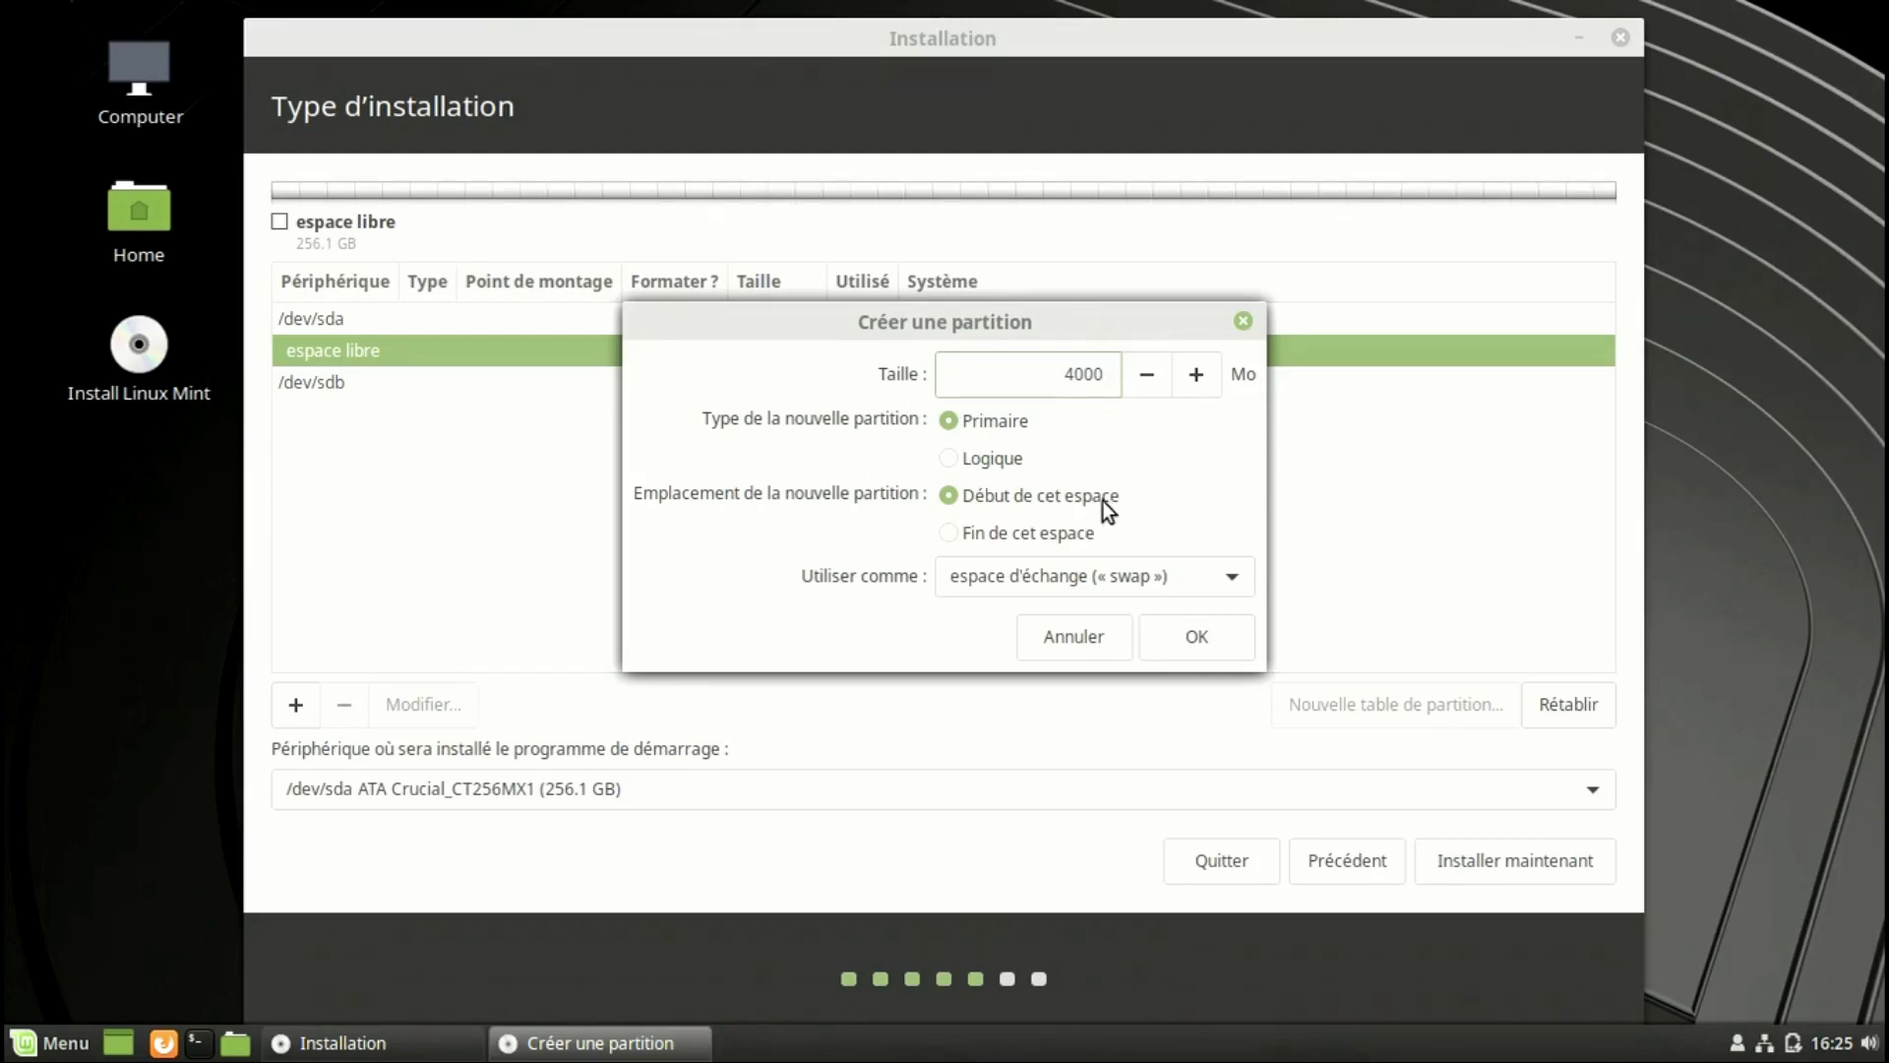
click(1177, 638)
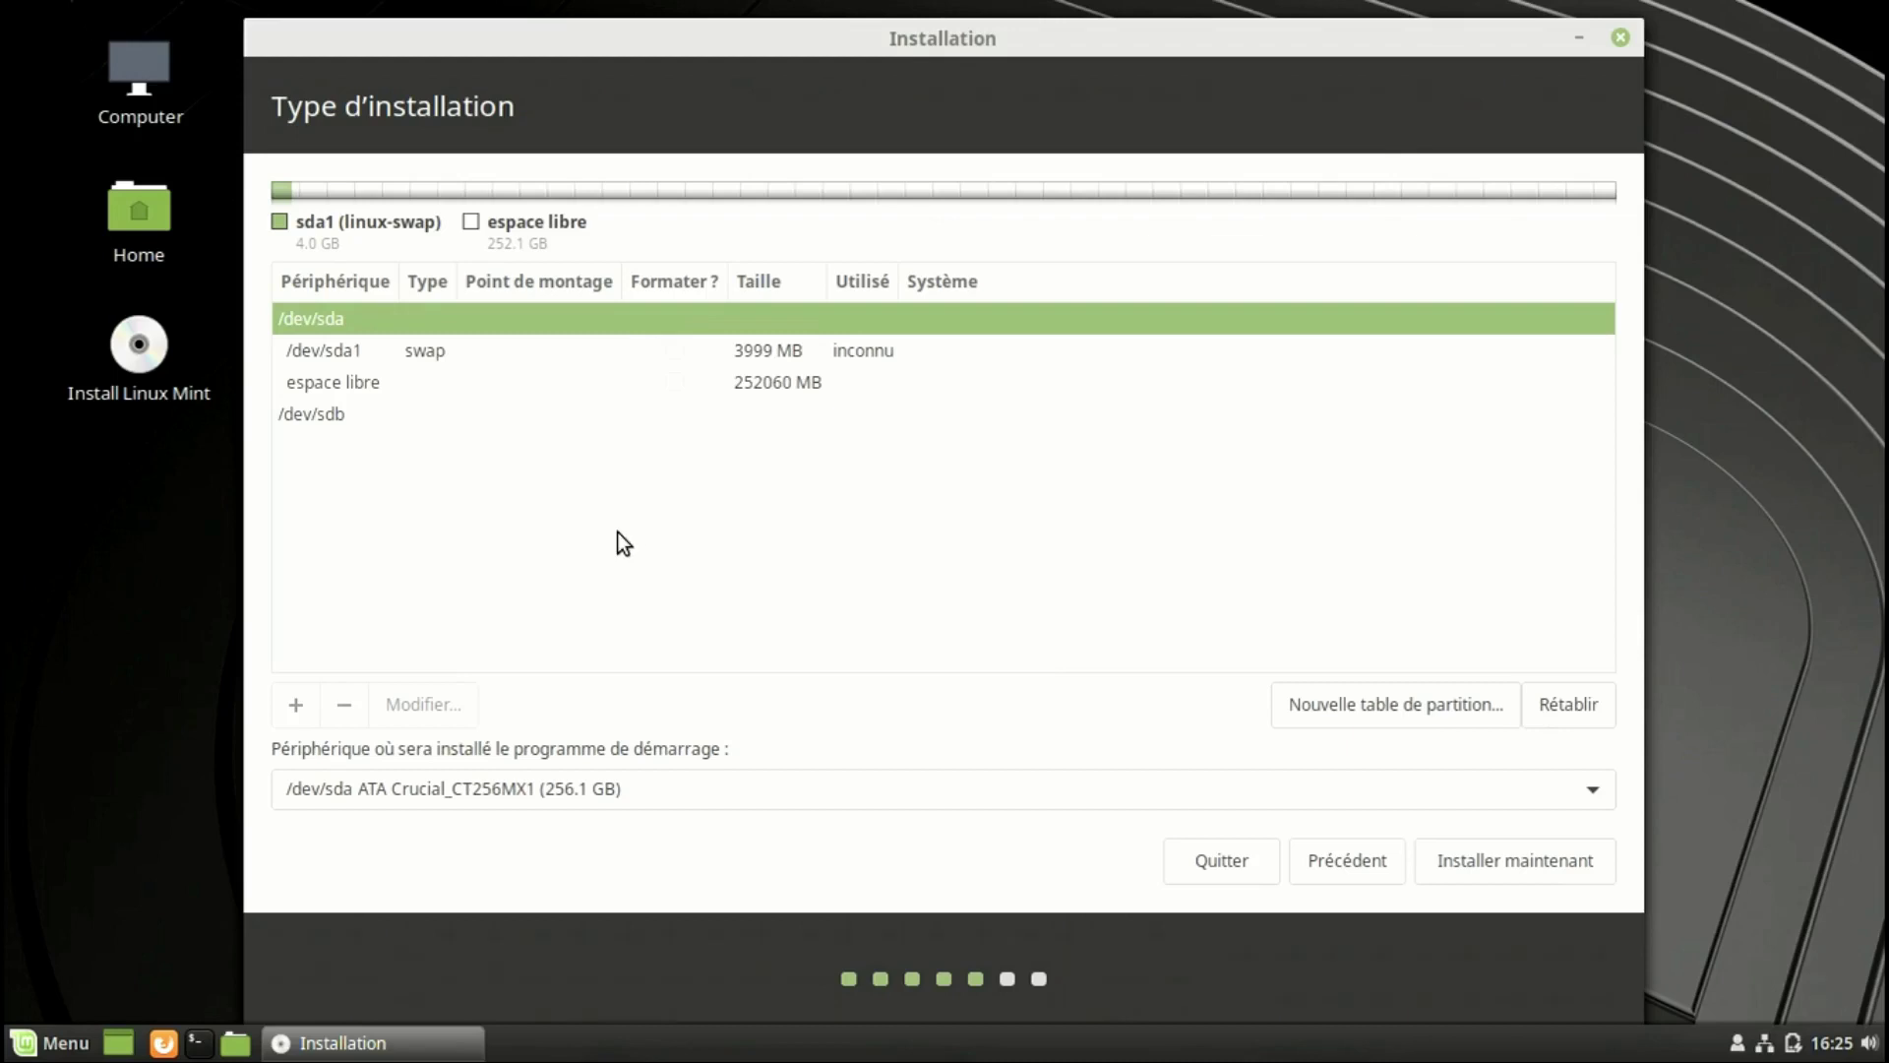
Create a 40000 Mo primary ext4 partition in the remaining free space, with / as its mount point.
click(352, 384)
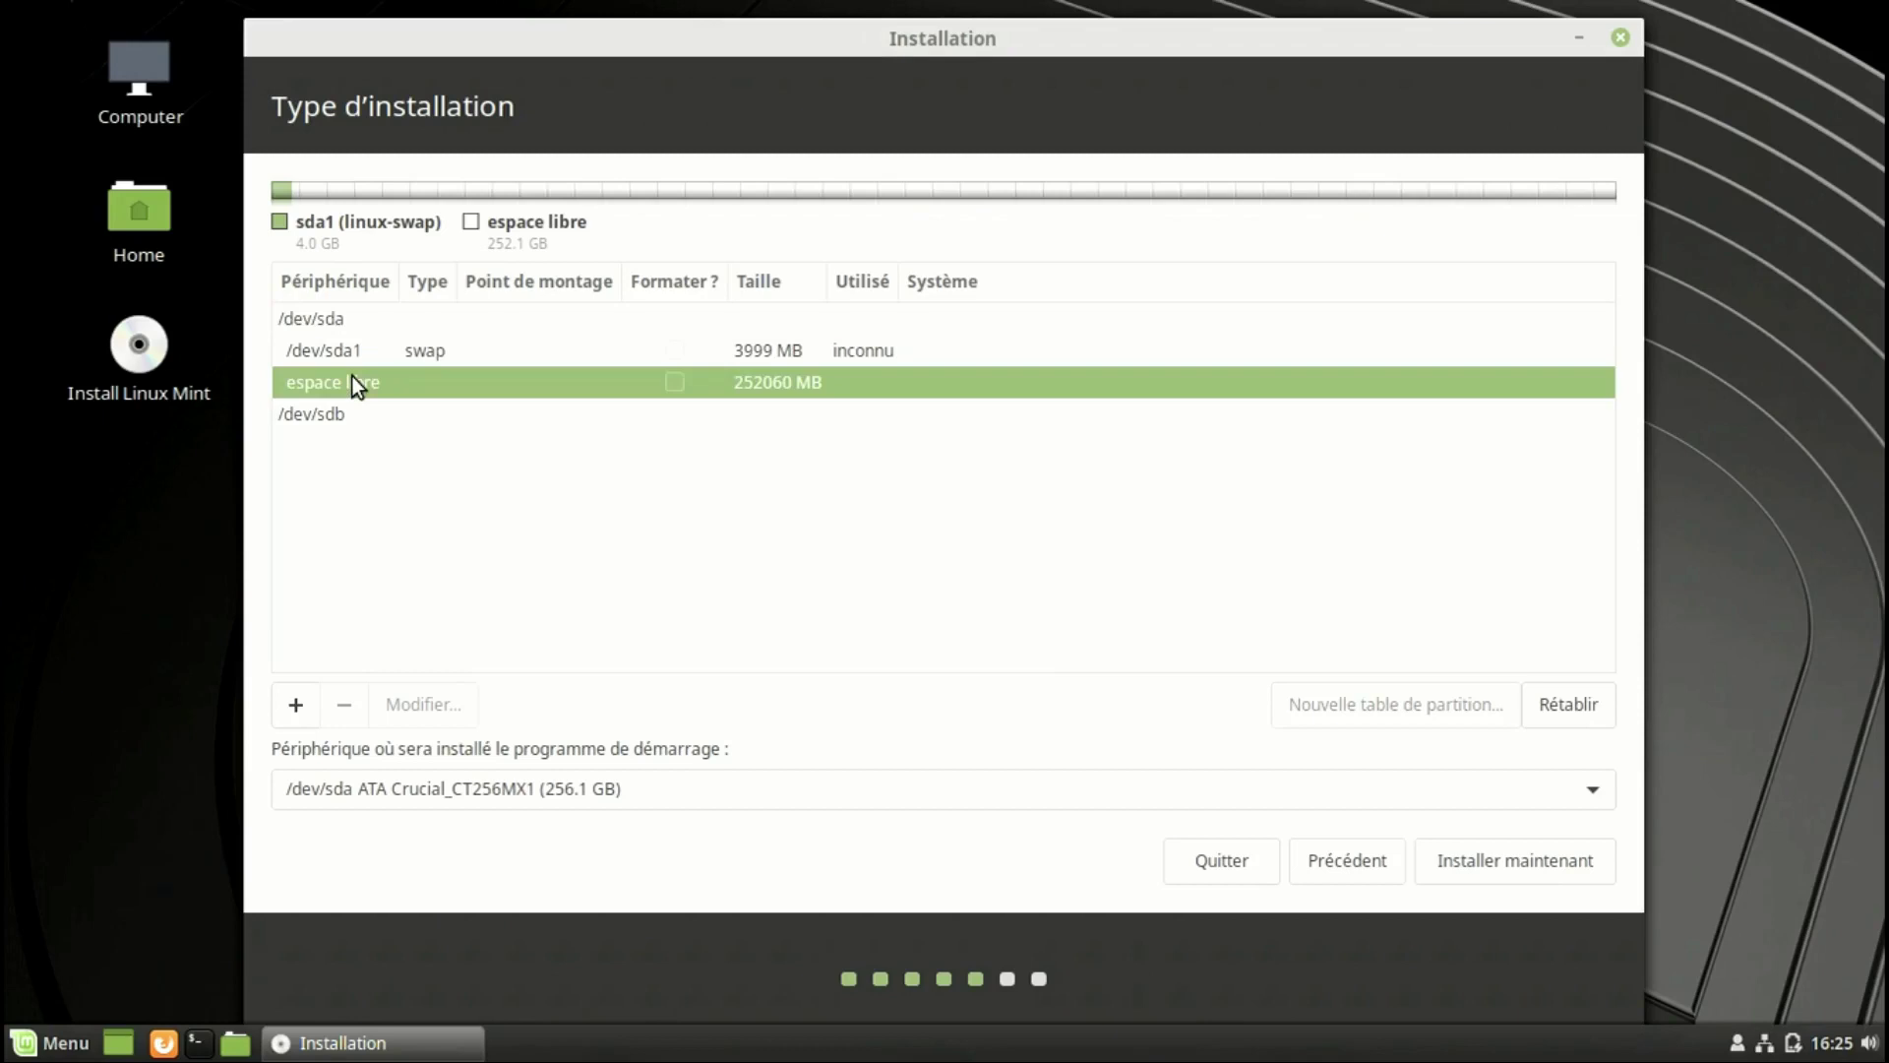
click(295, 704)
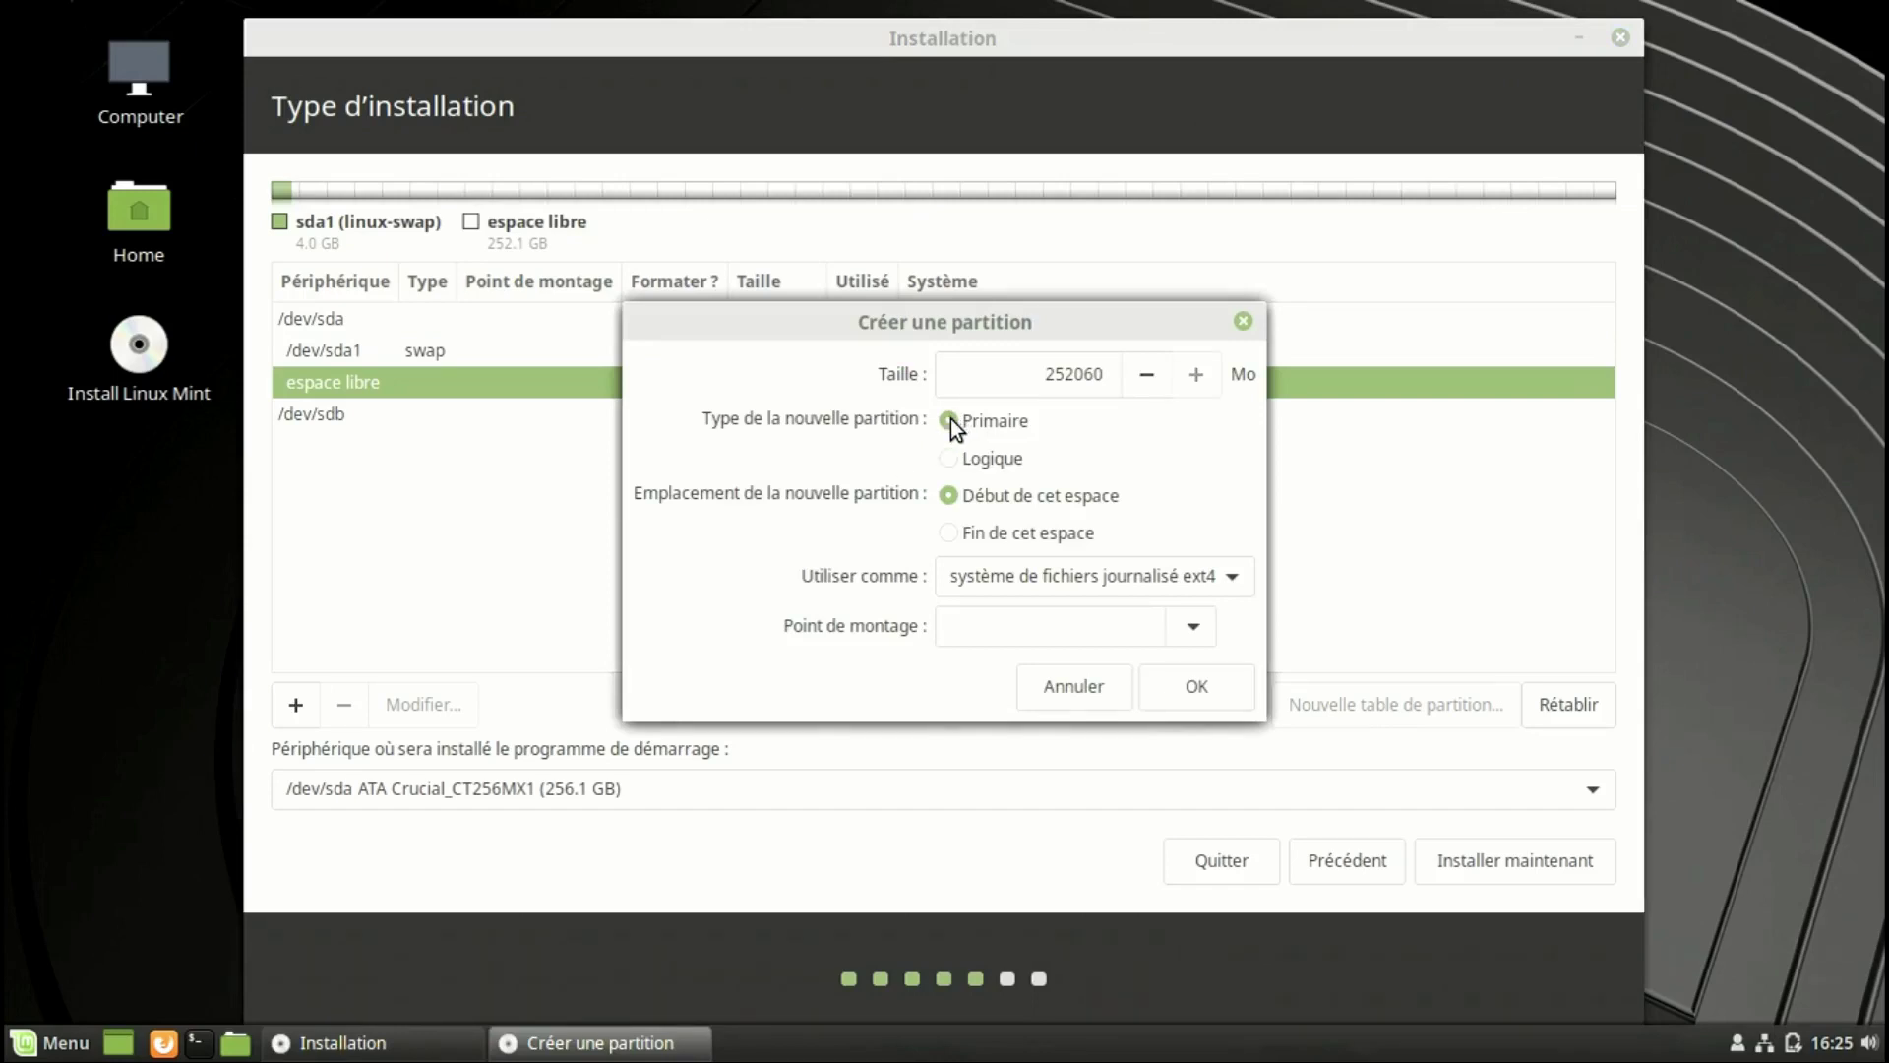
click(1082, 577)
click(1192, 630)
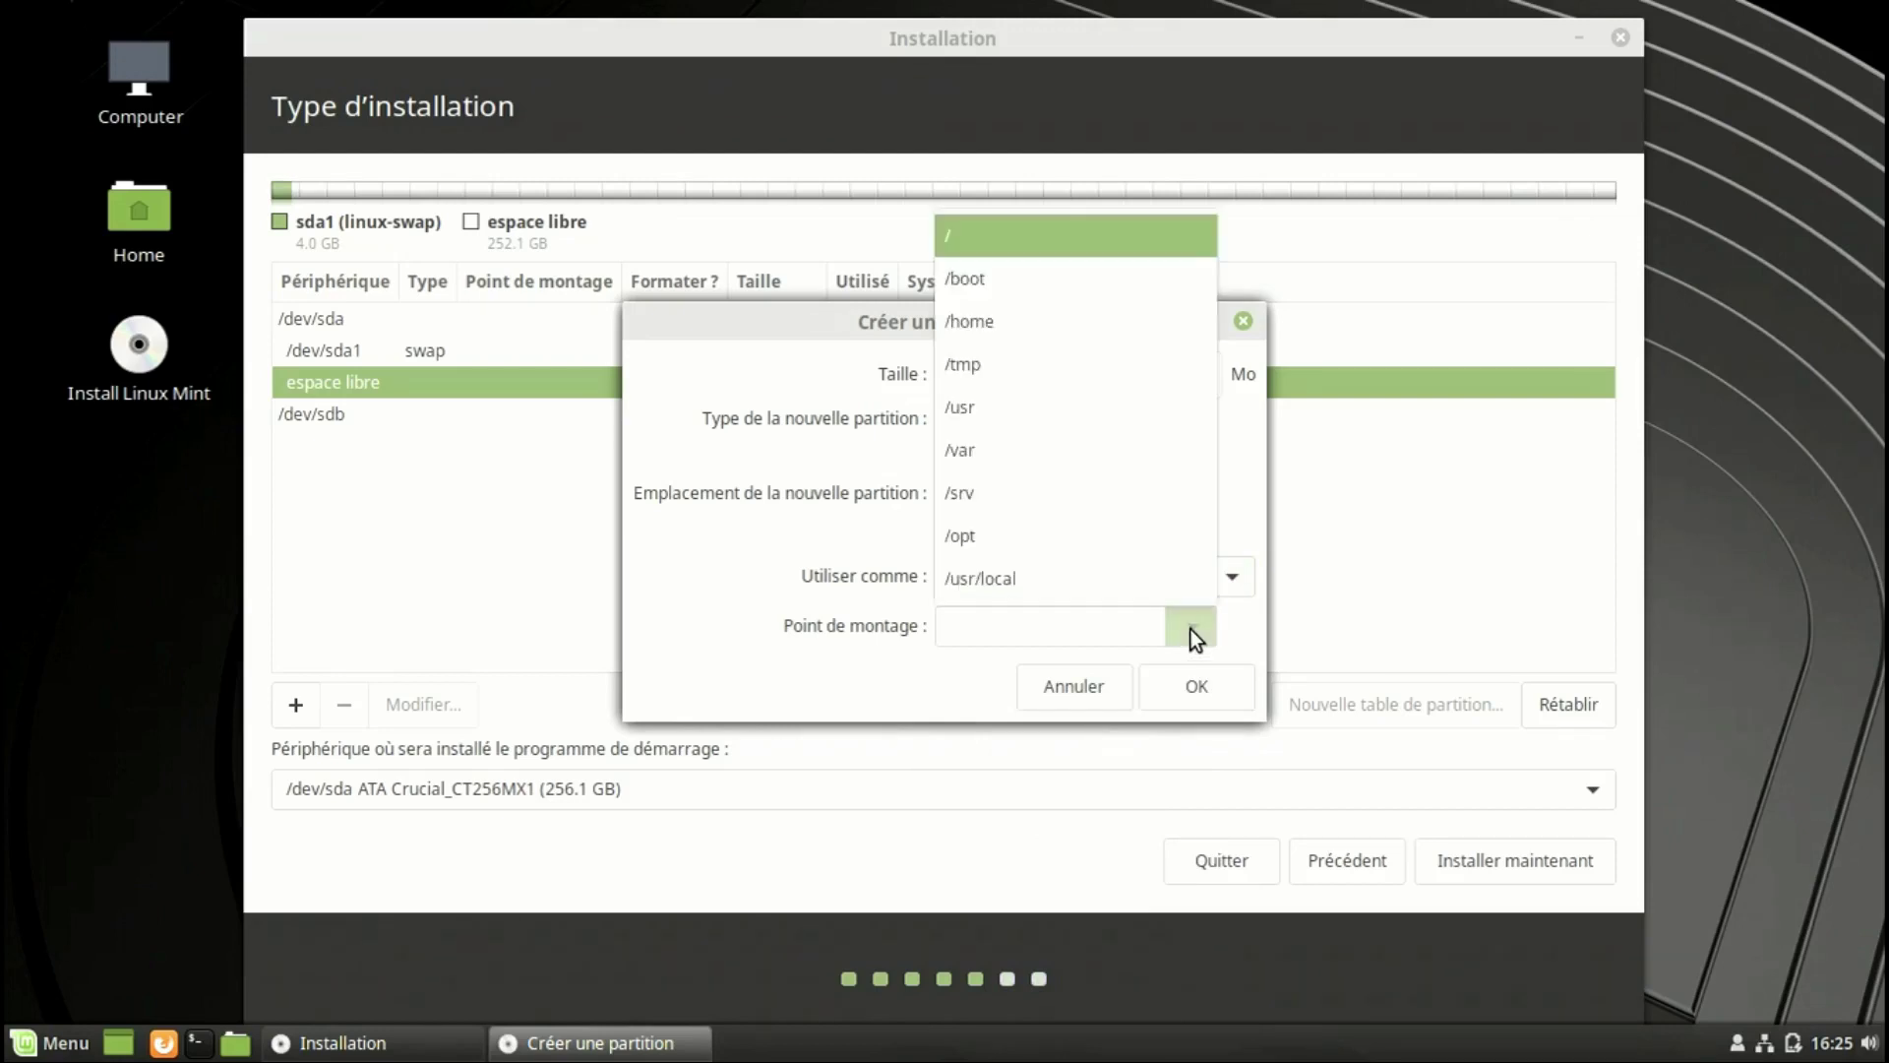
click(988, 244)
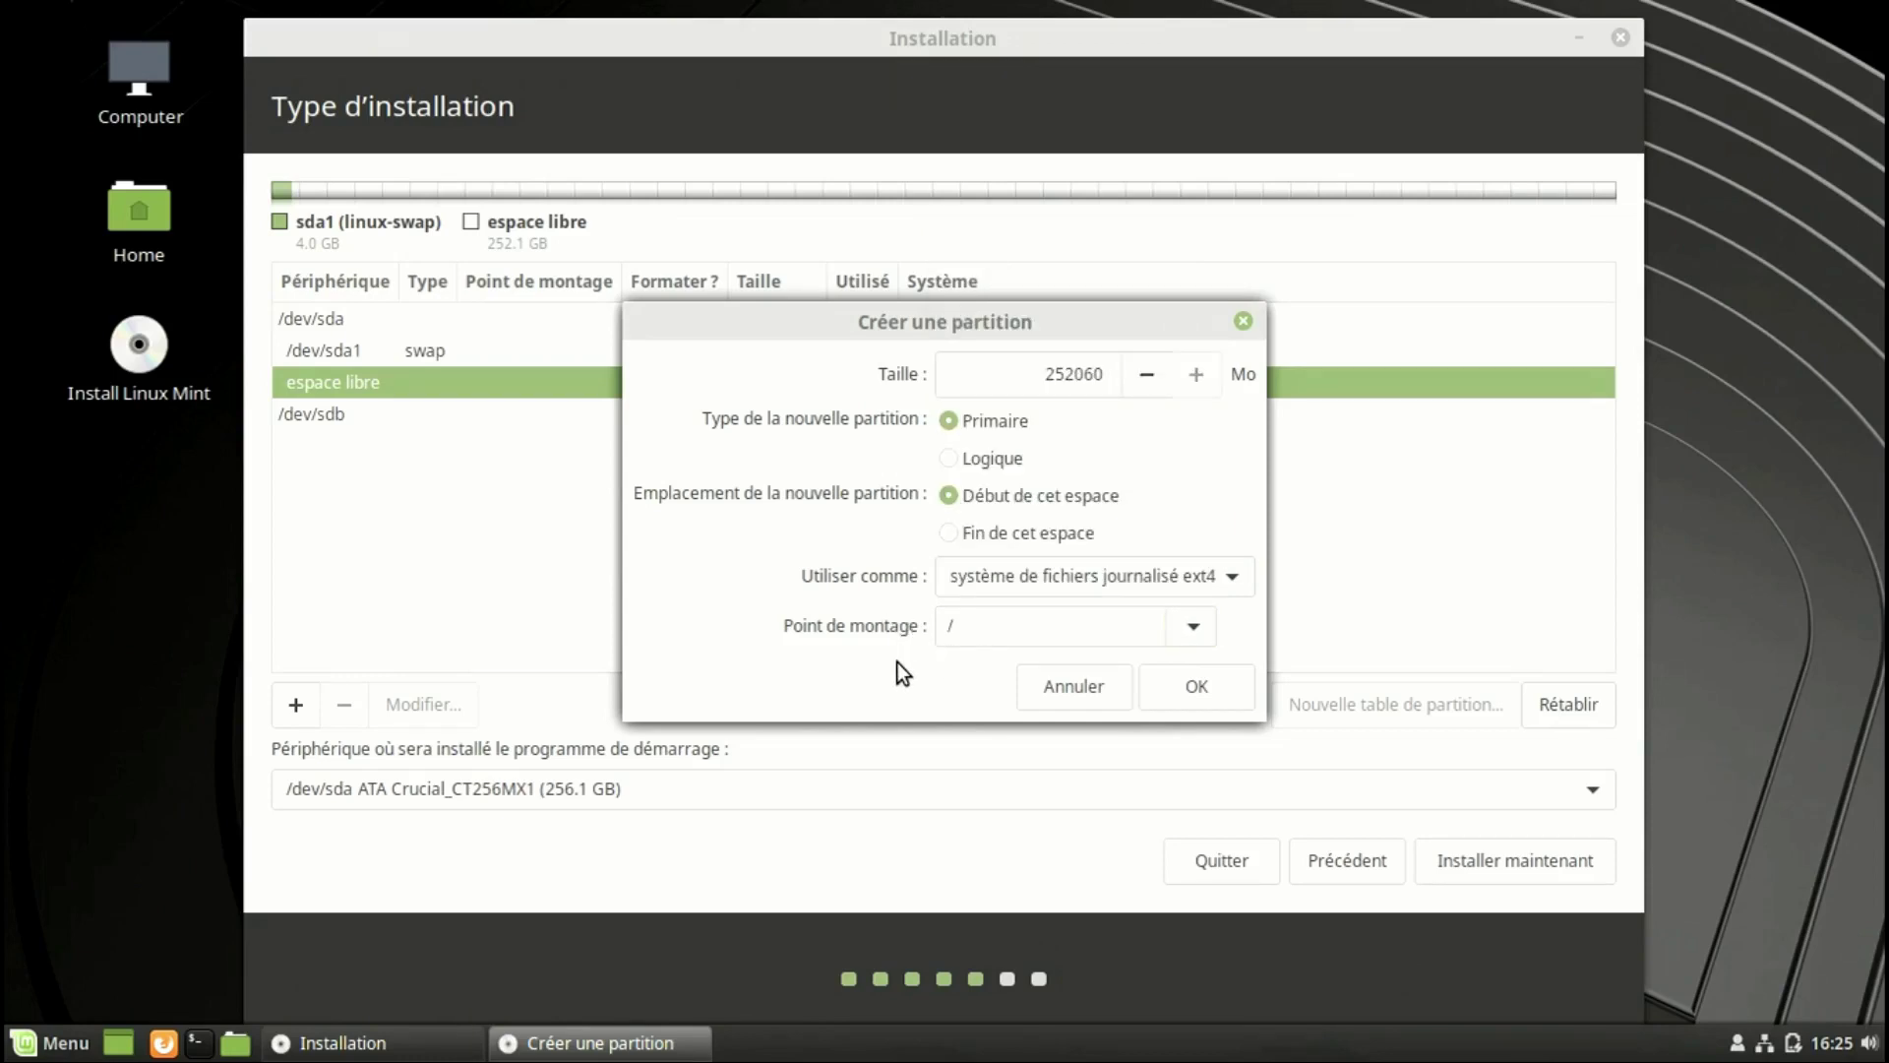
double_click(1072, 383)
key(BackSpace)
text(40000)
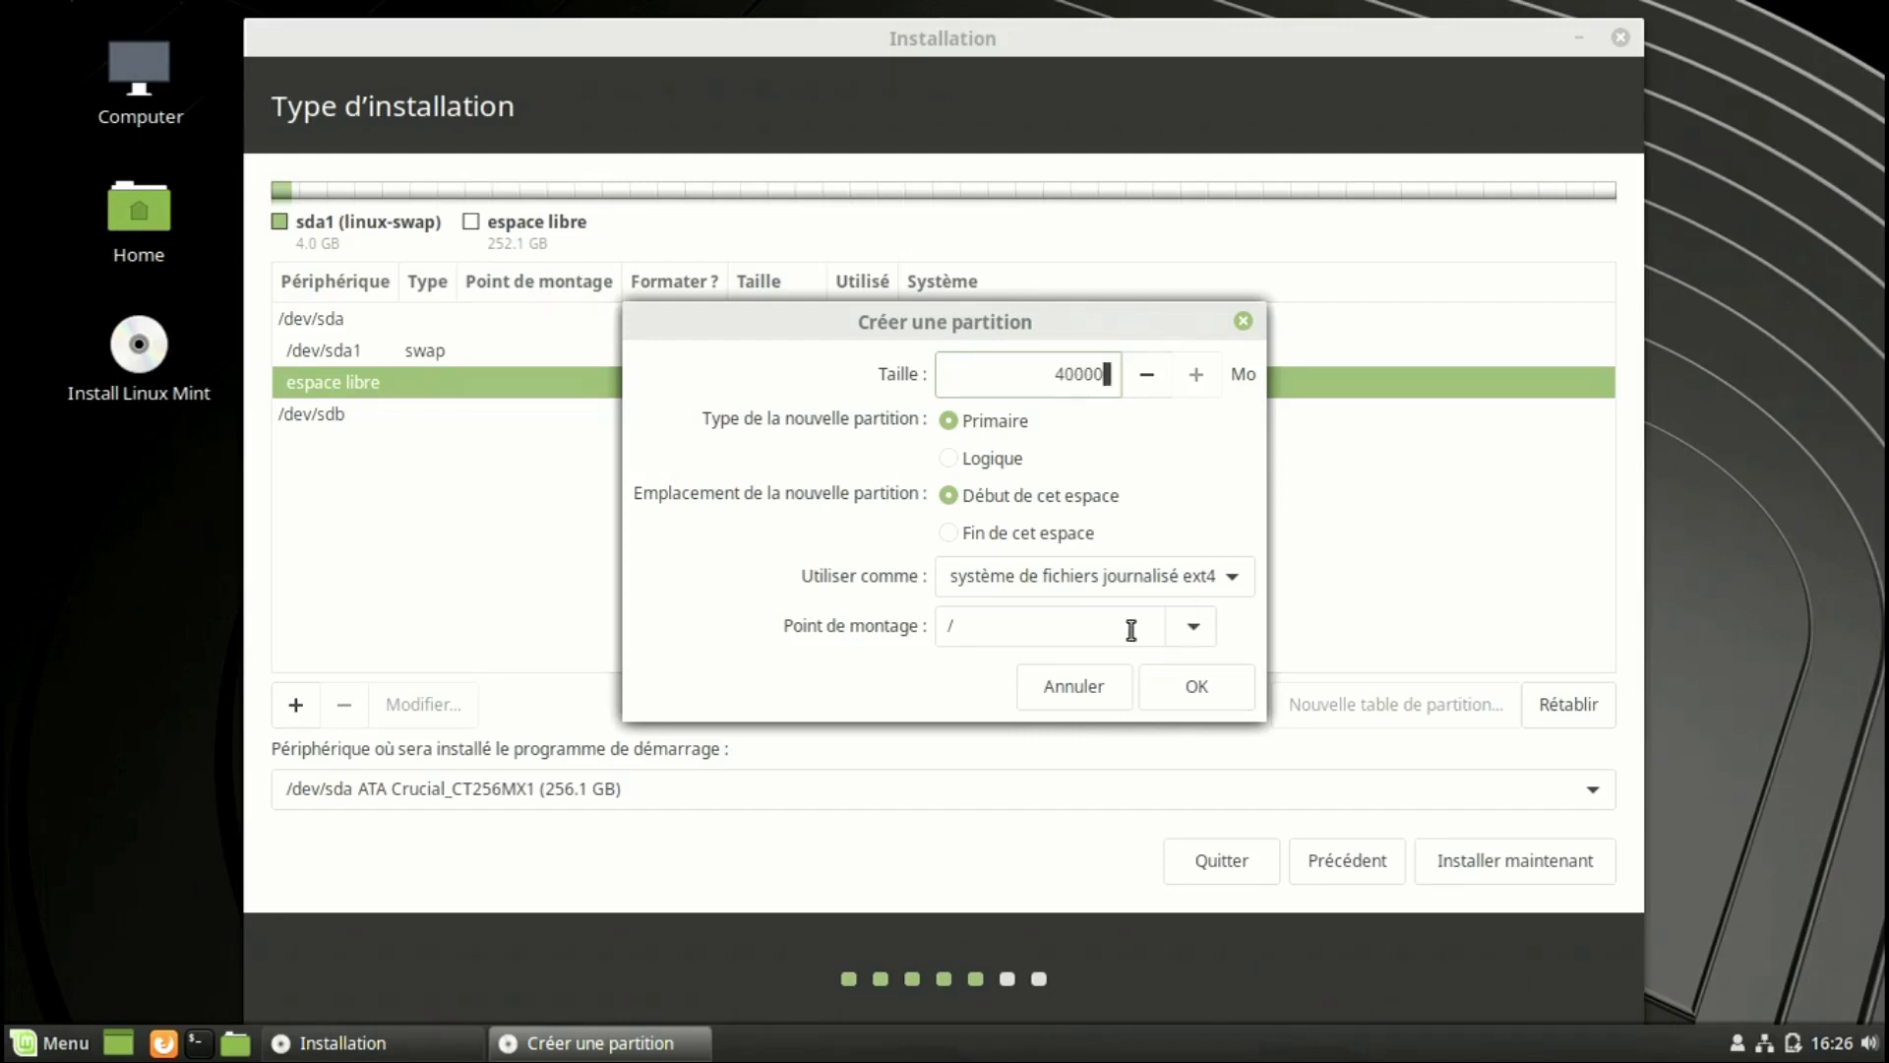
click(1195, 689)
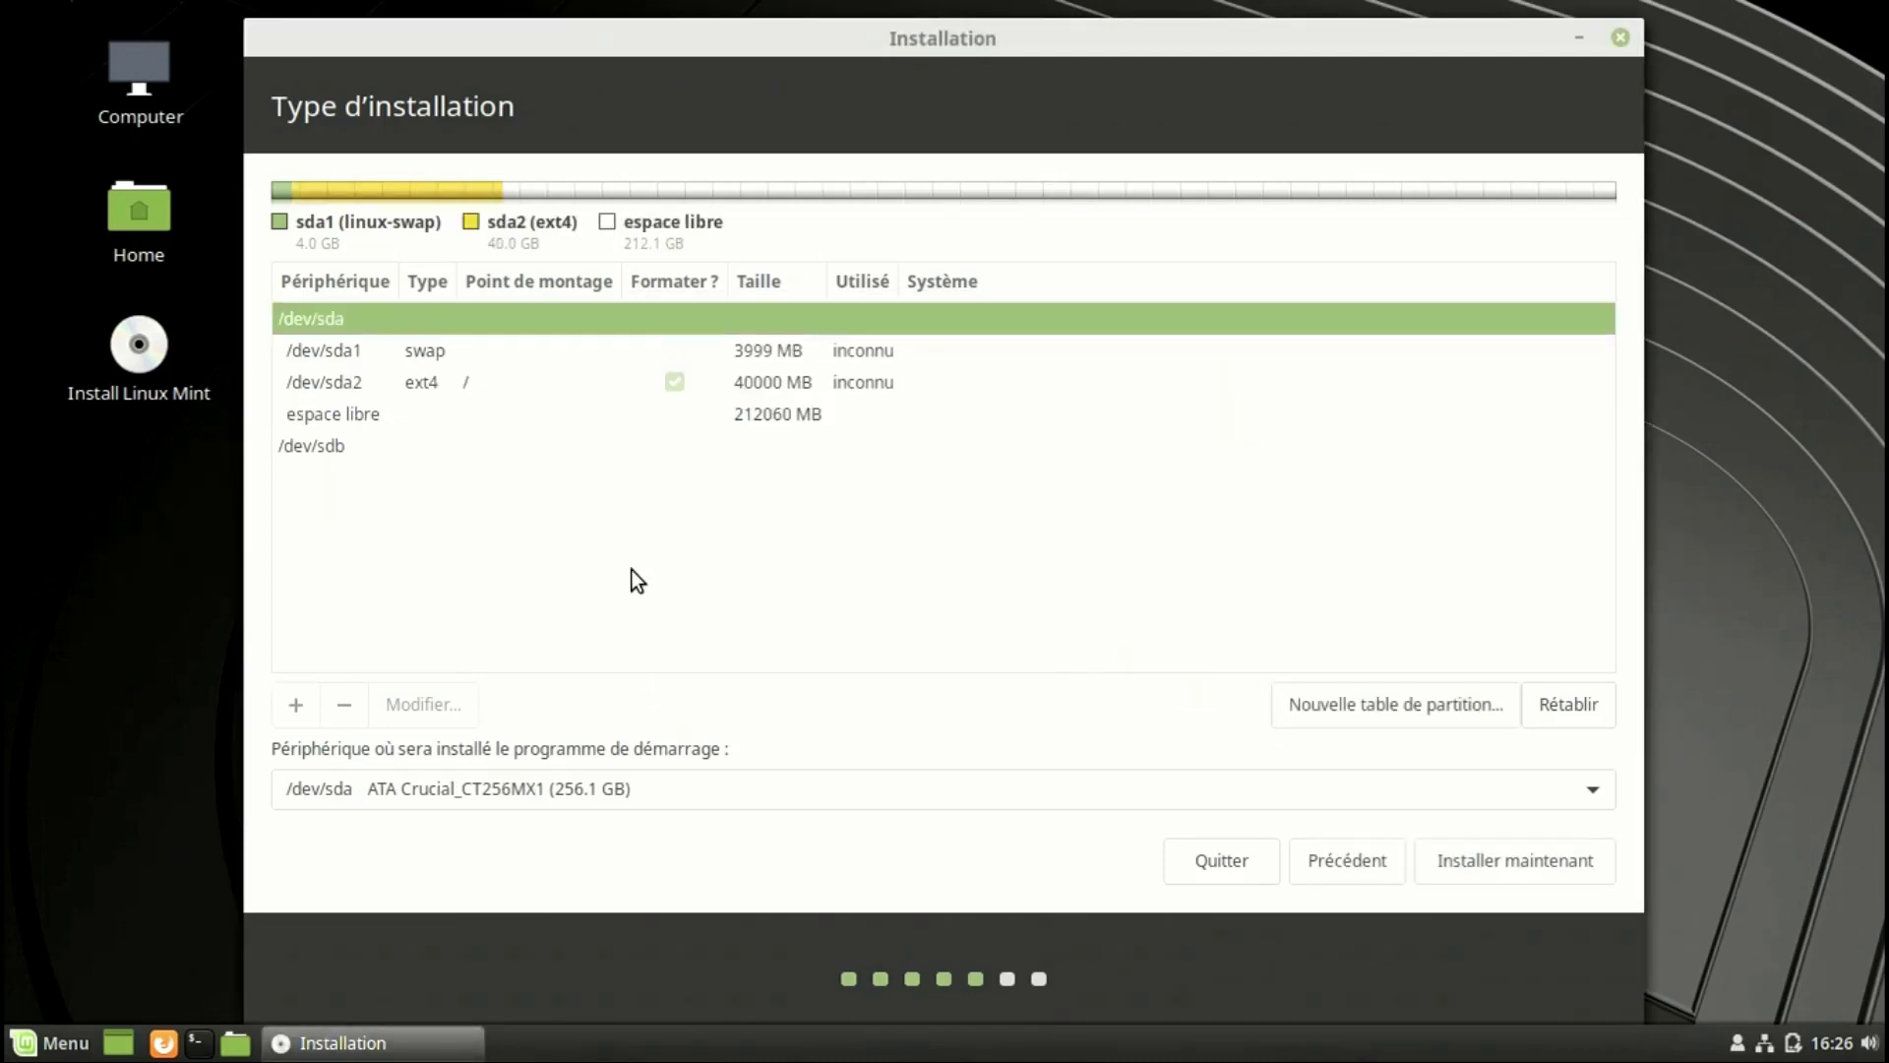
Create a primary ext4 partition using all the remaining free space, with /home as its mount point.
click(331, 415)
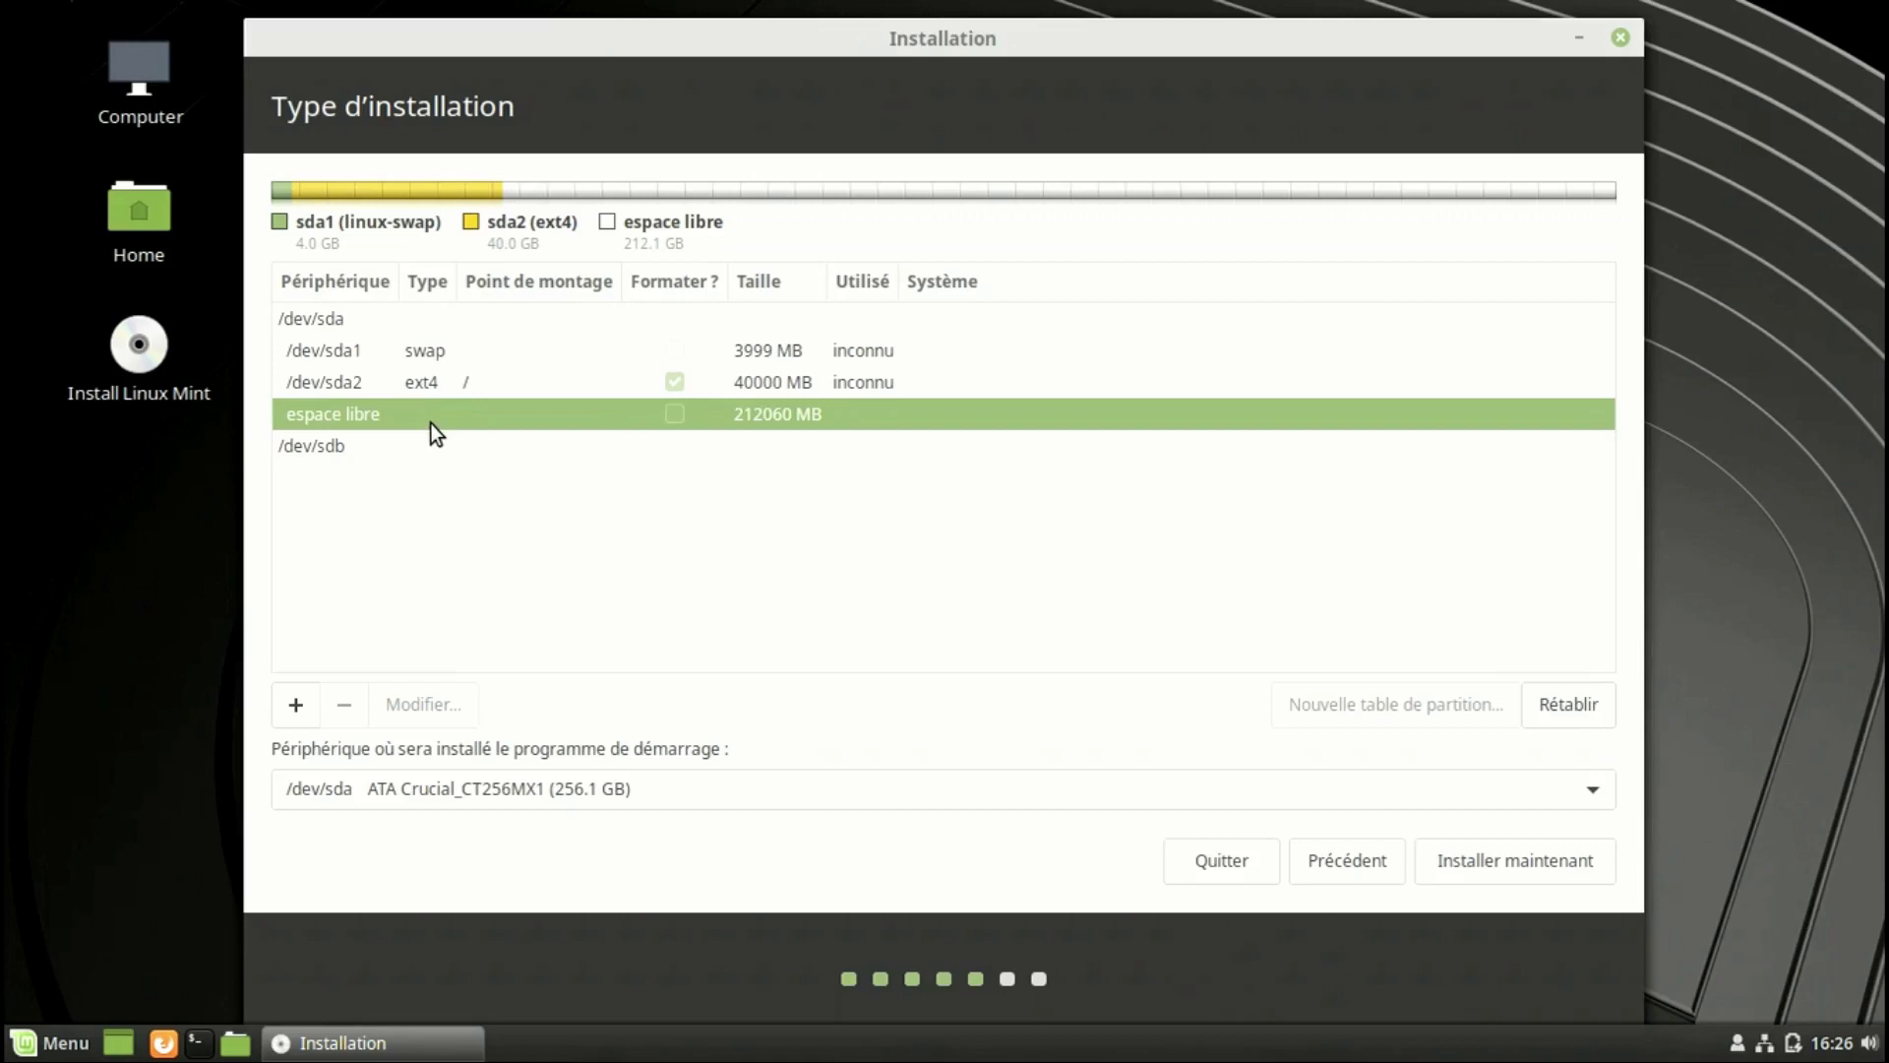
click(300, 696)
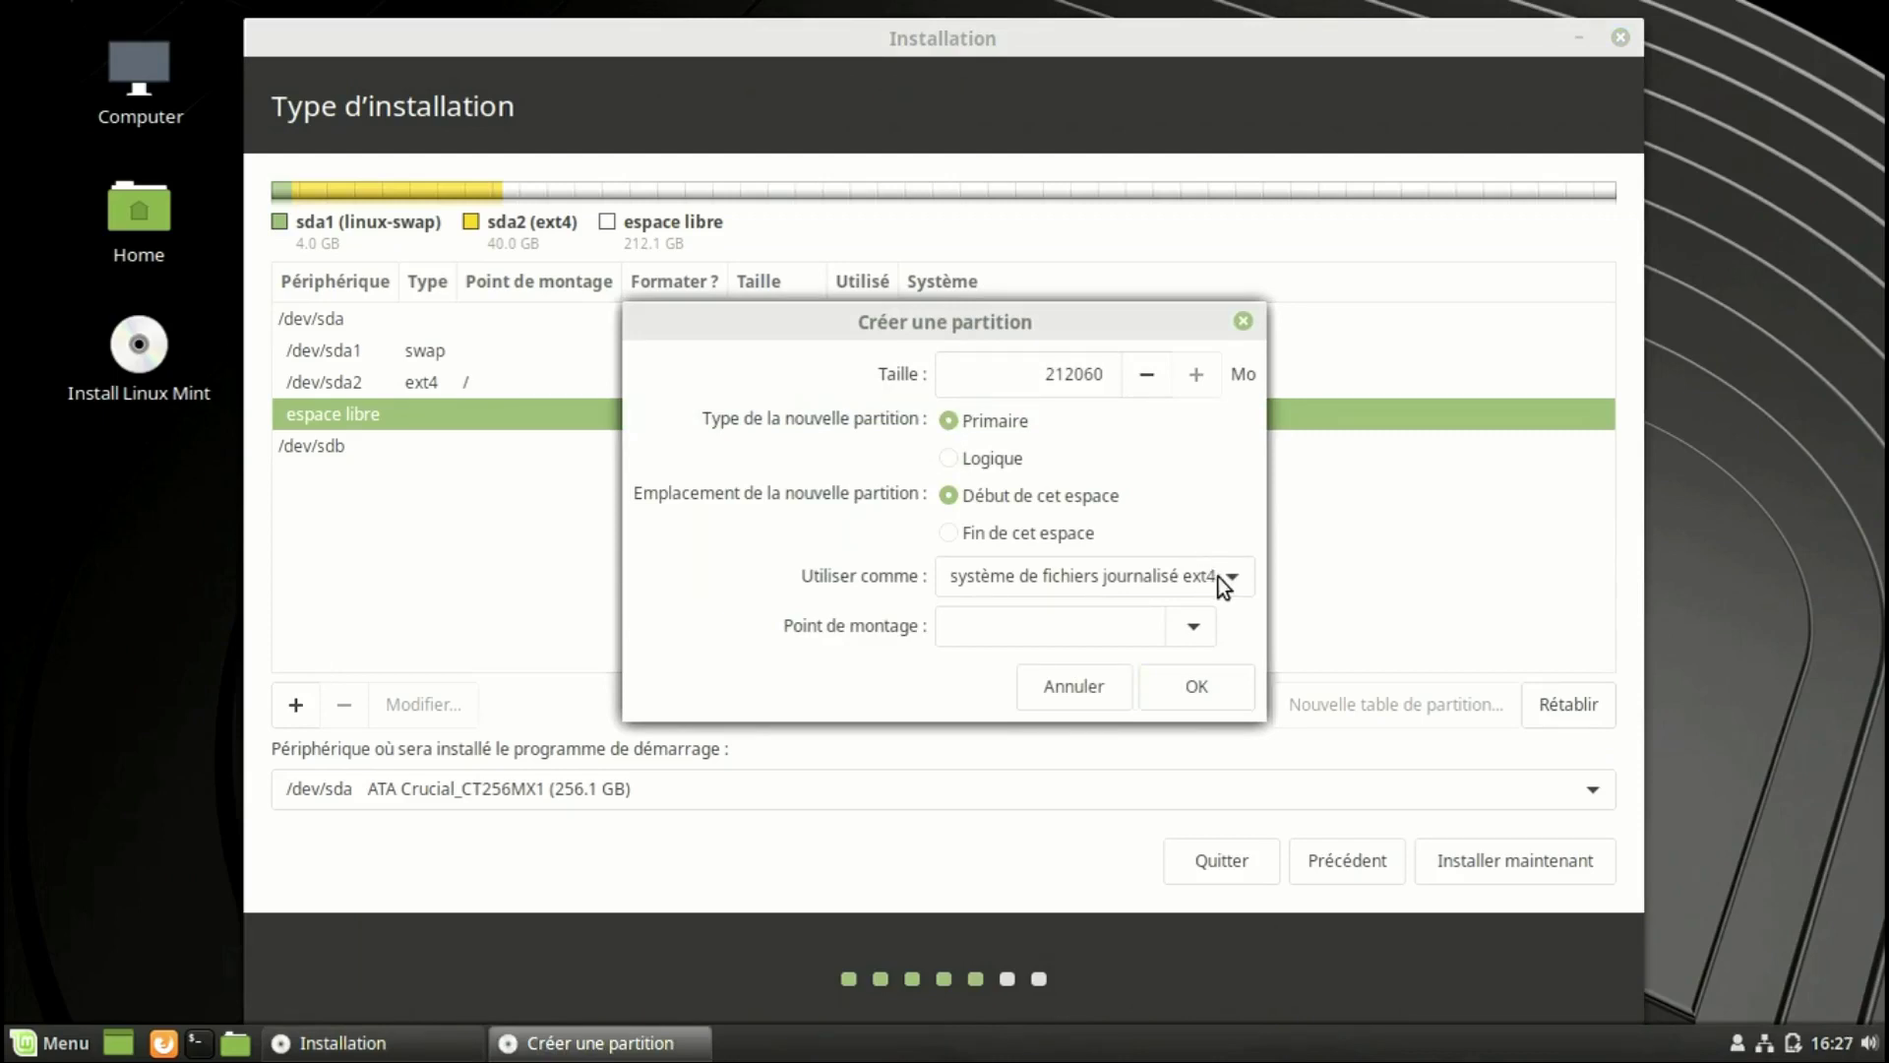
click(1050, 374)
drag(1050, 375, 1131, 384)
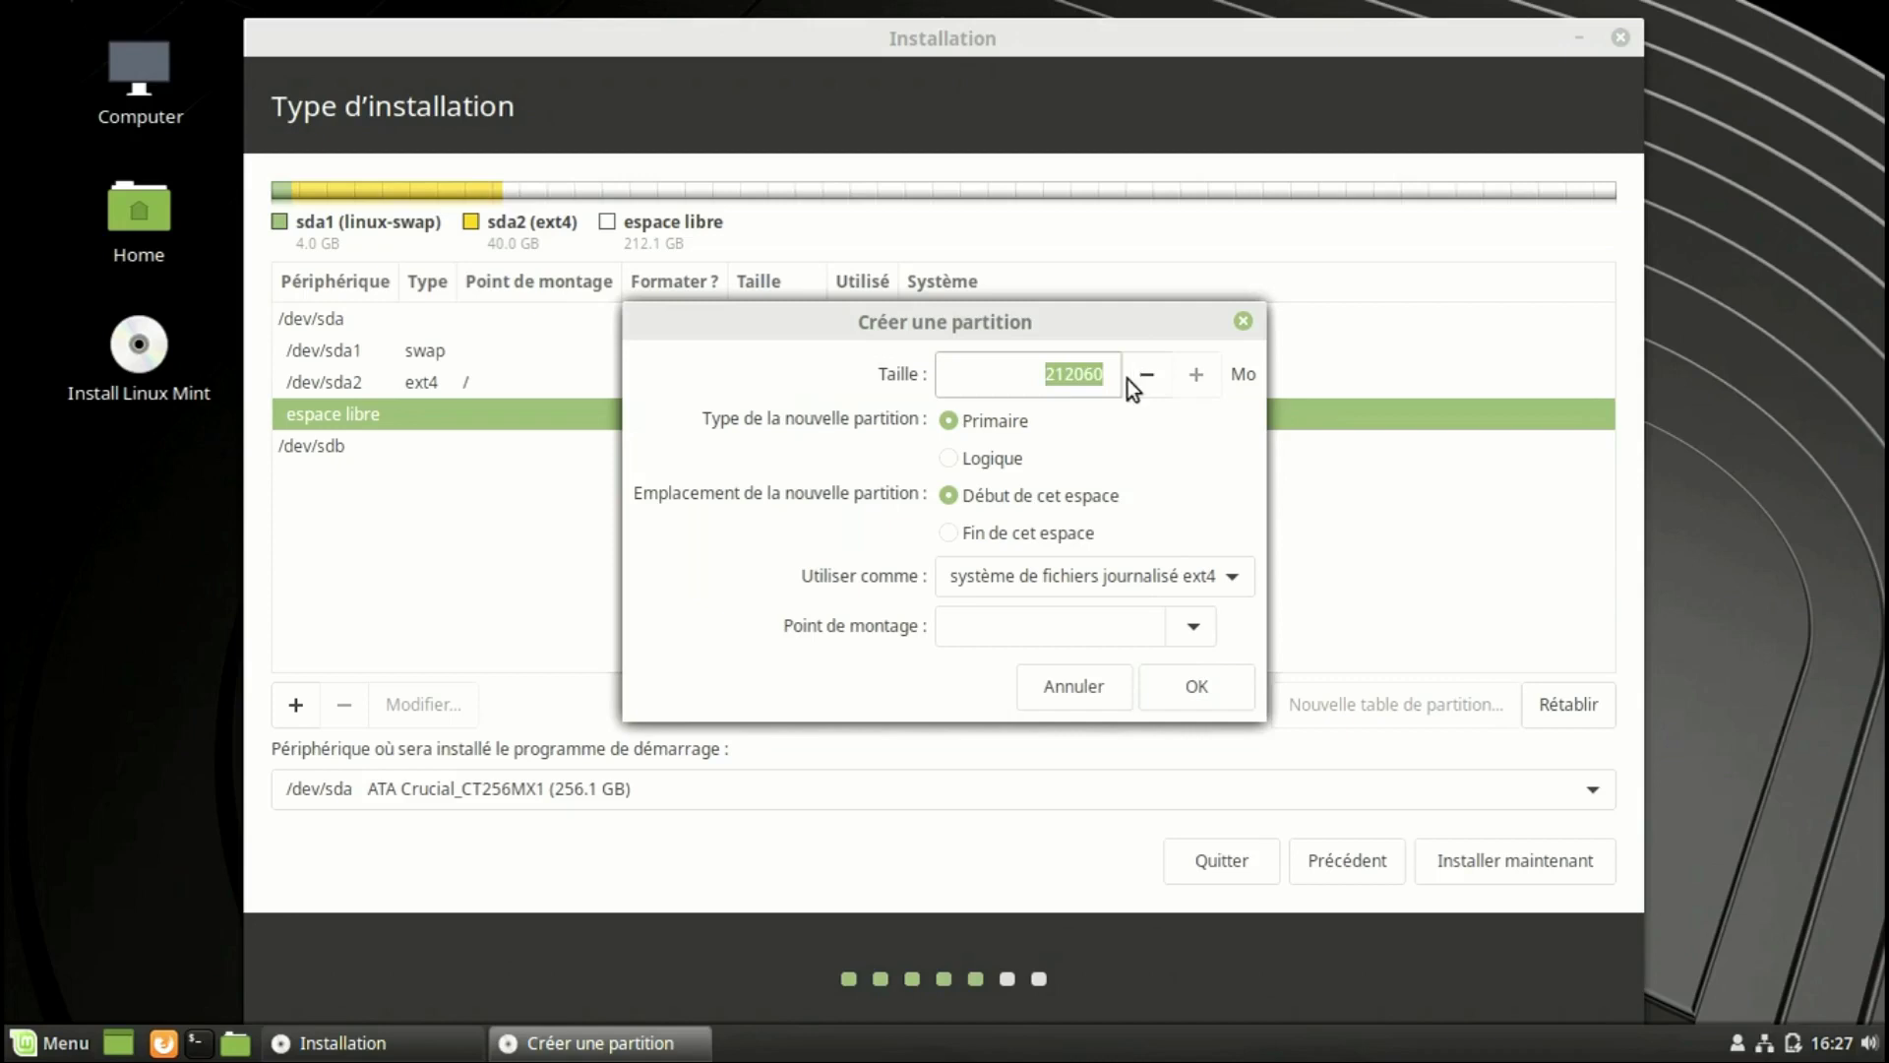
click(1189, 627)
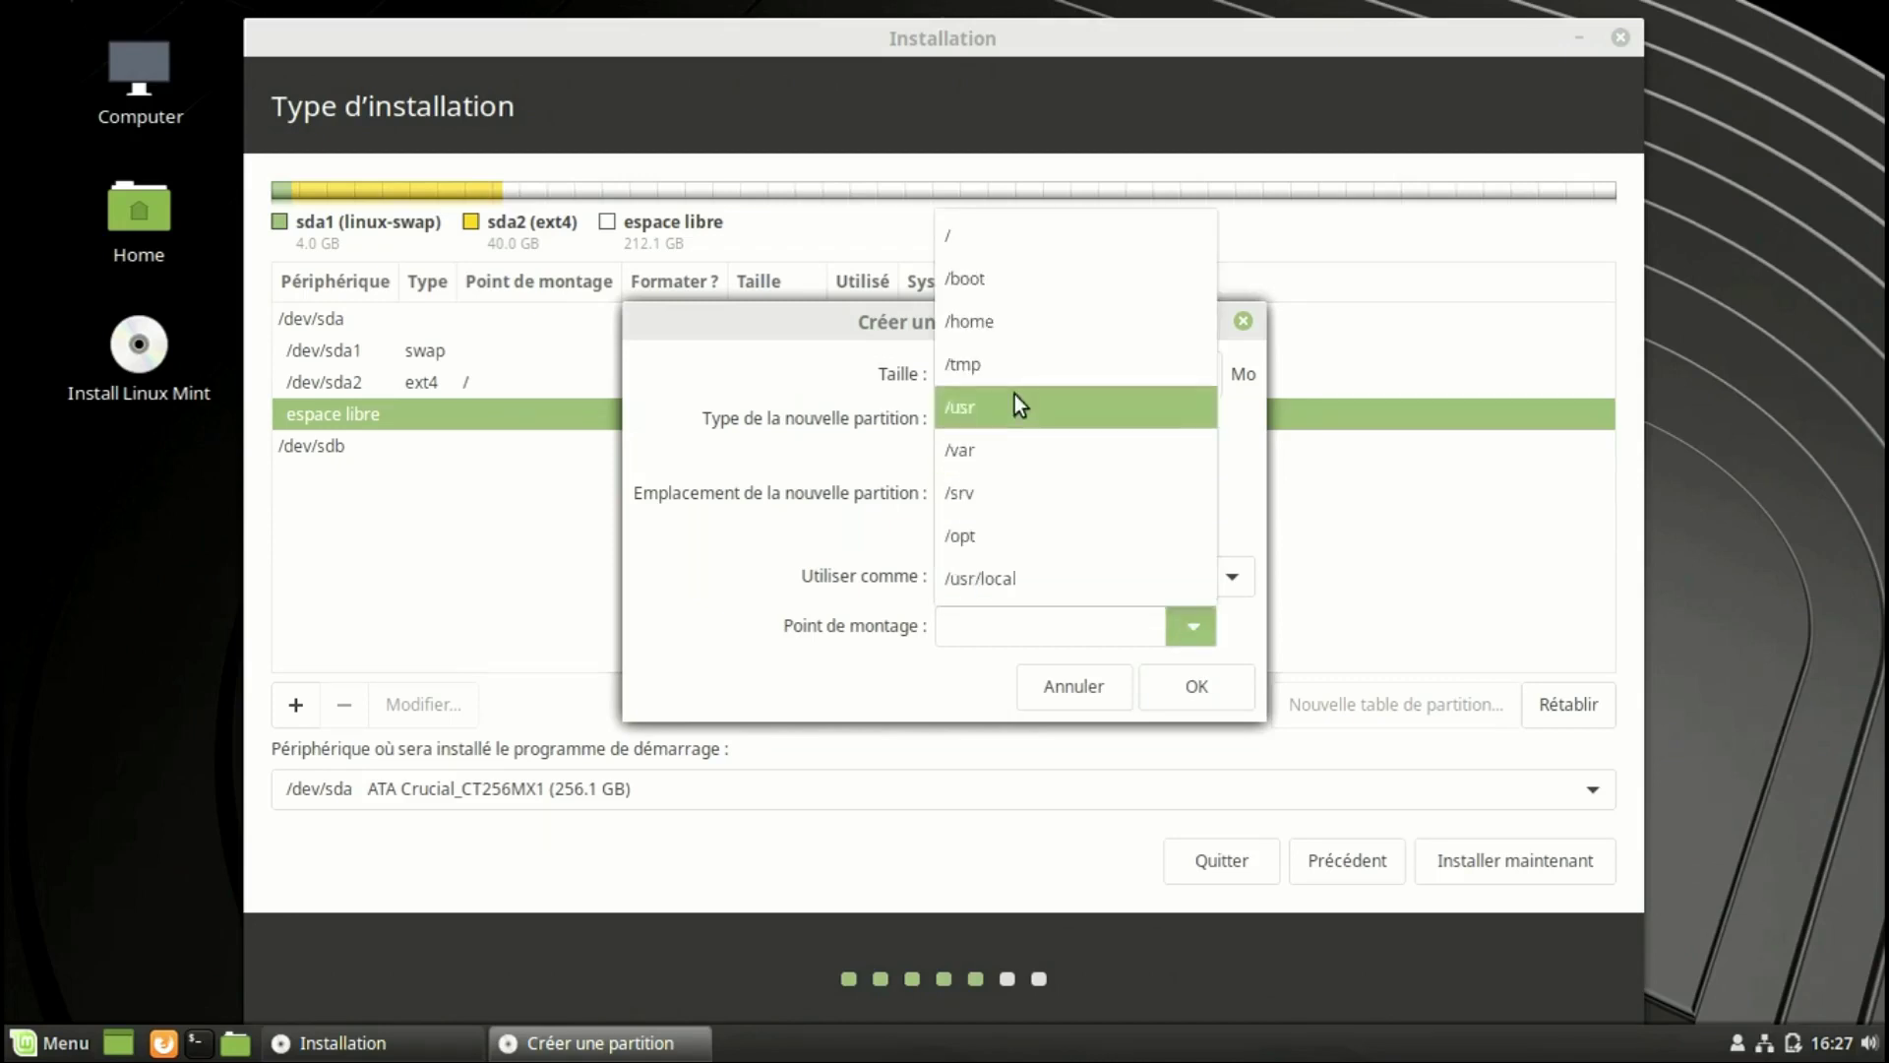
click(1012, 329)
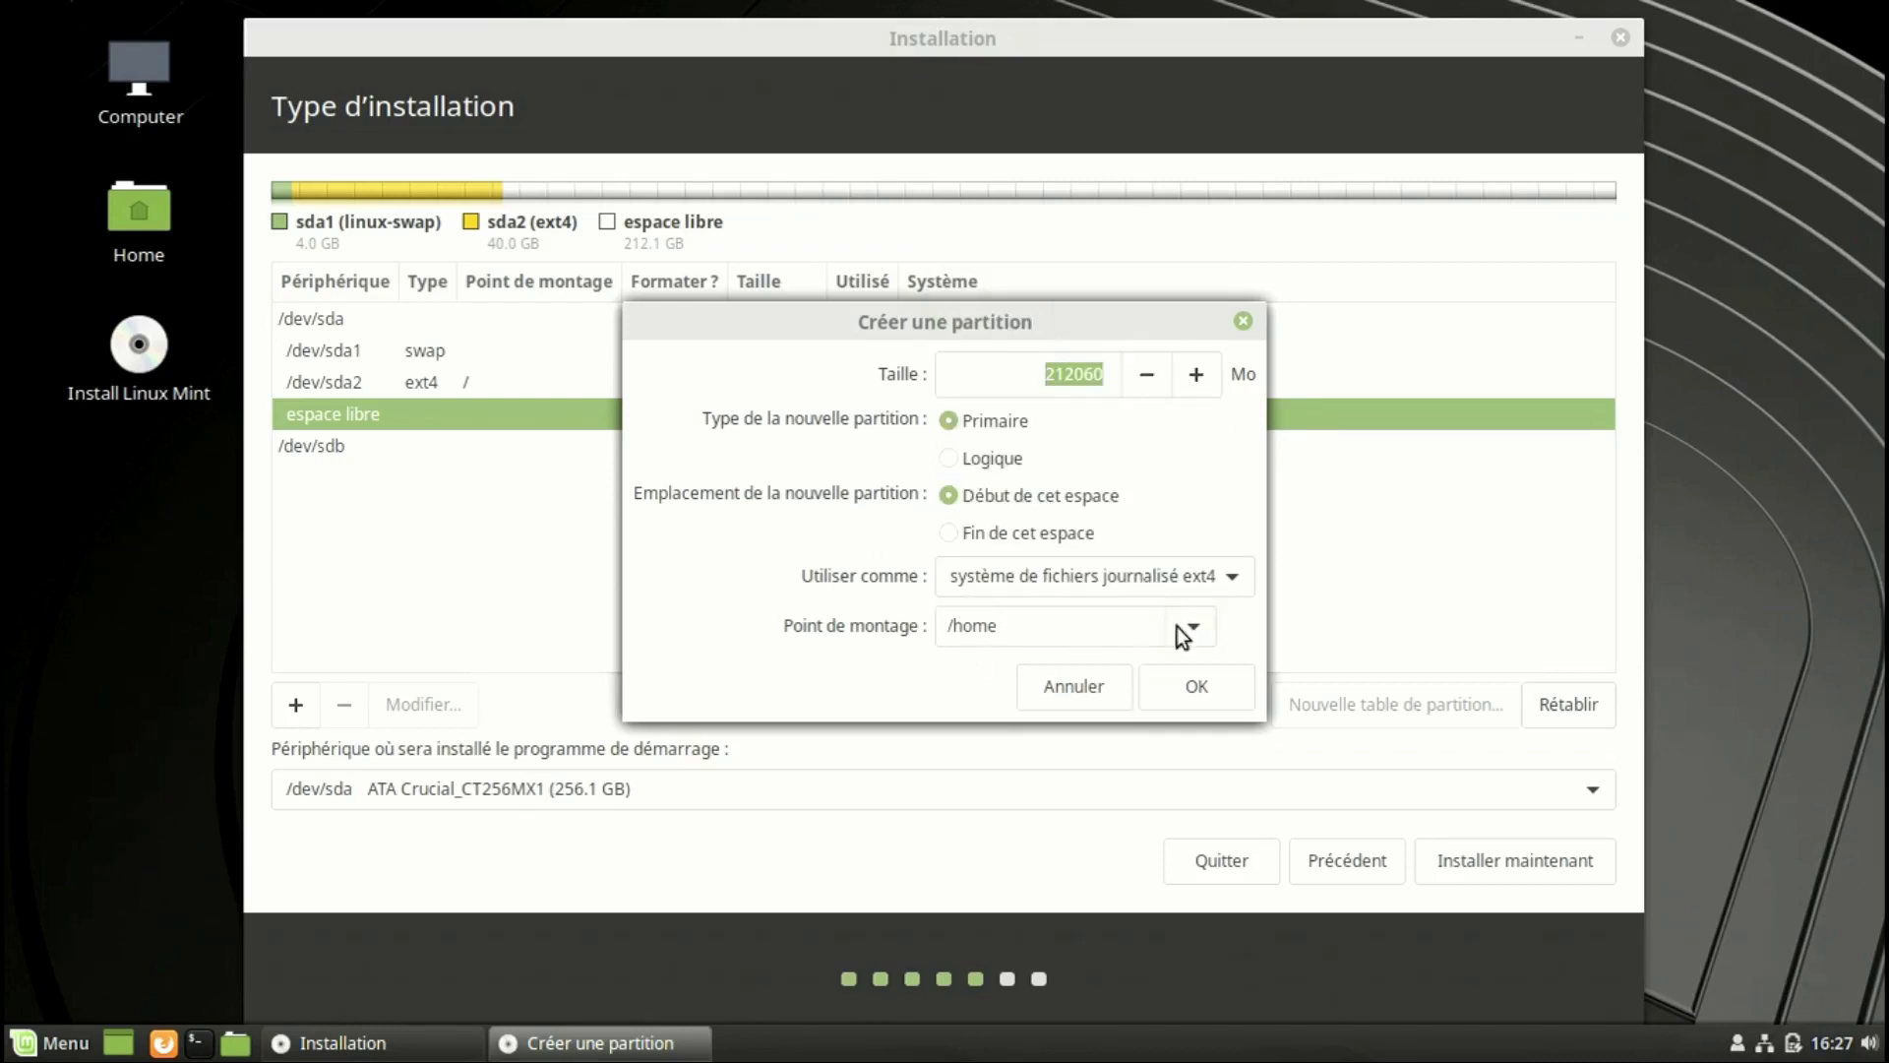
click(1189, 686)
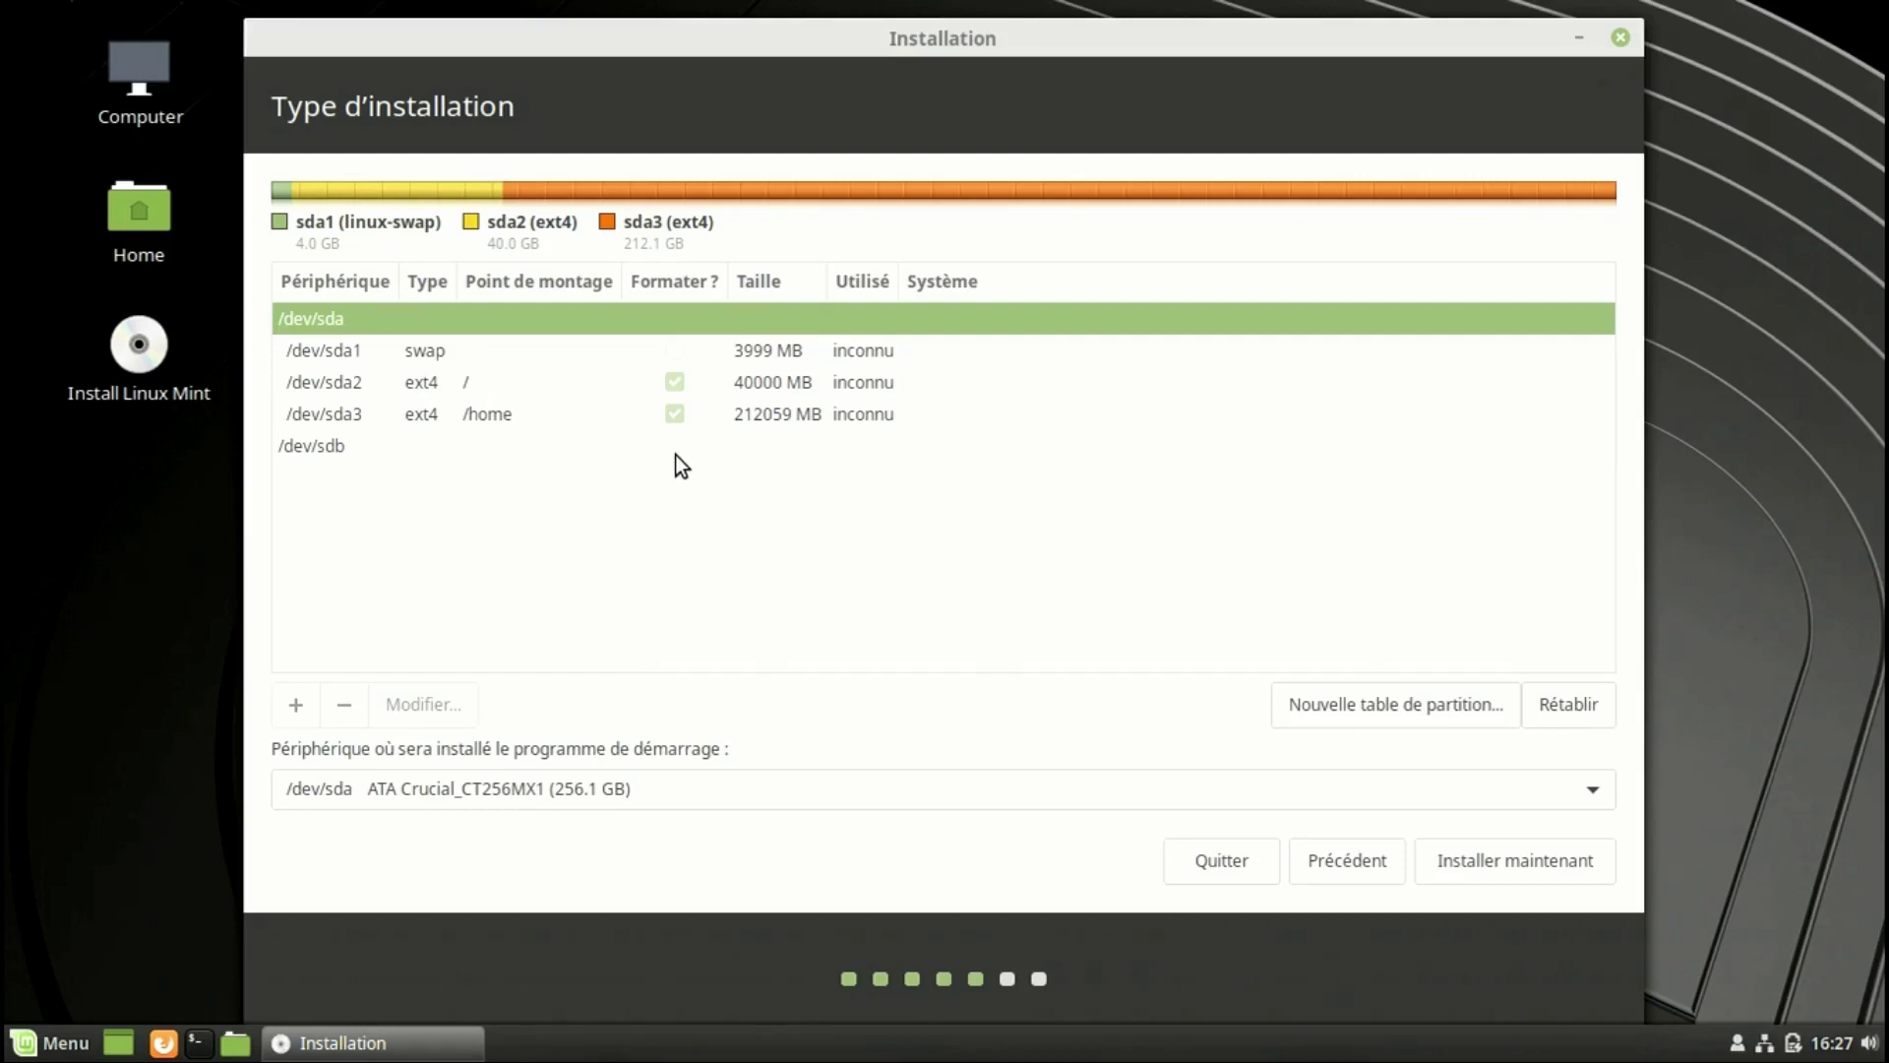
click(708, 417)
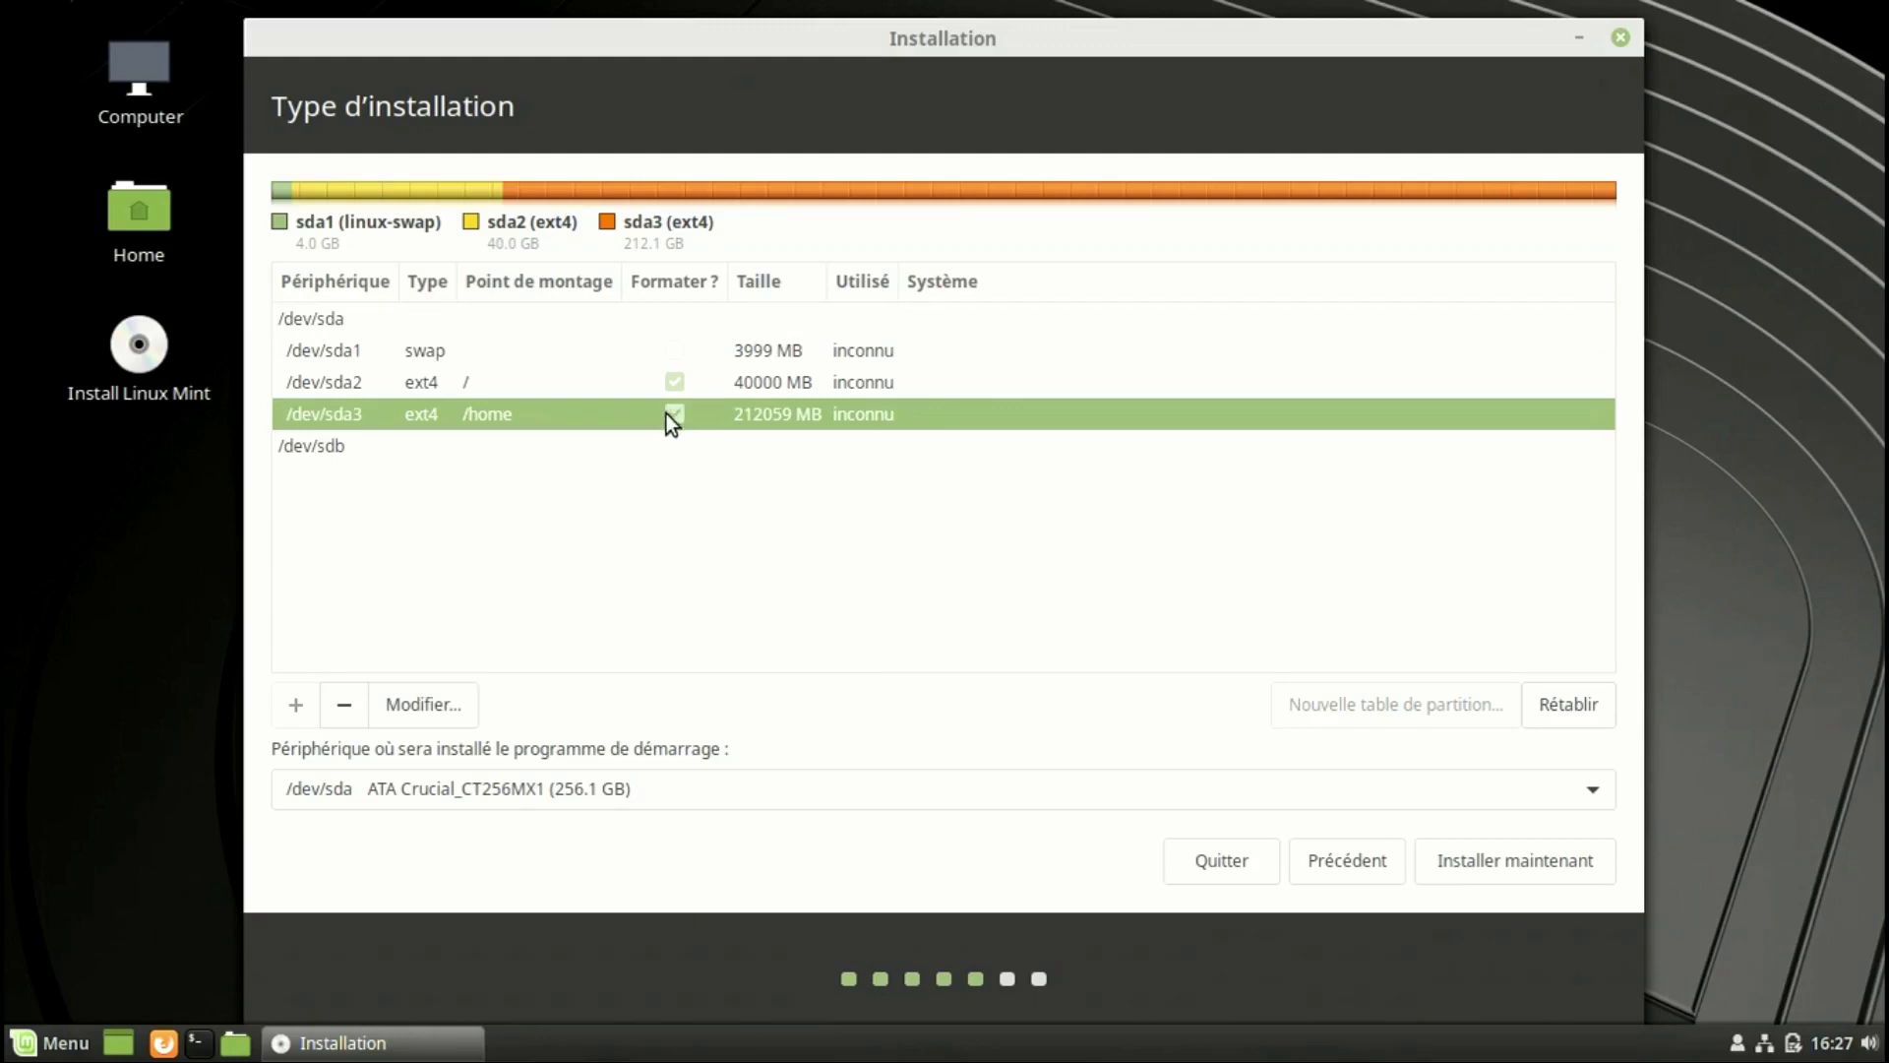
click(679, 445)
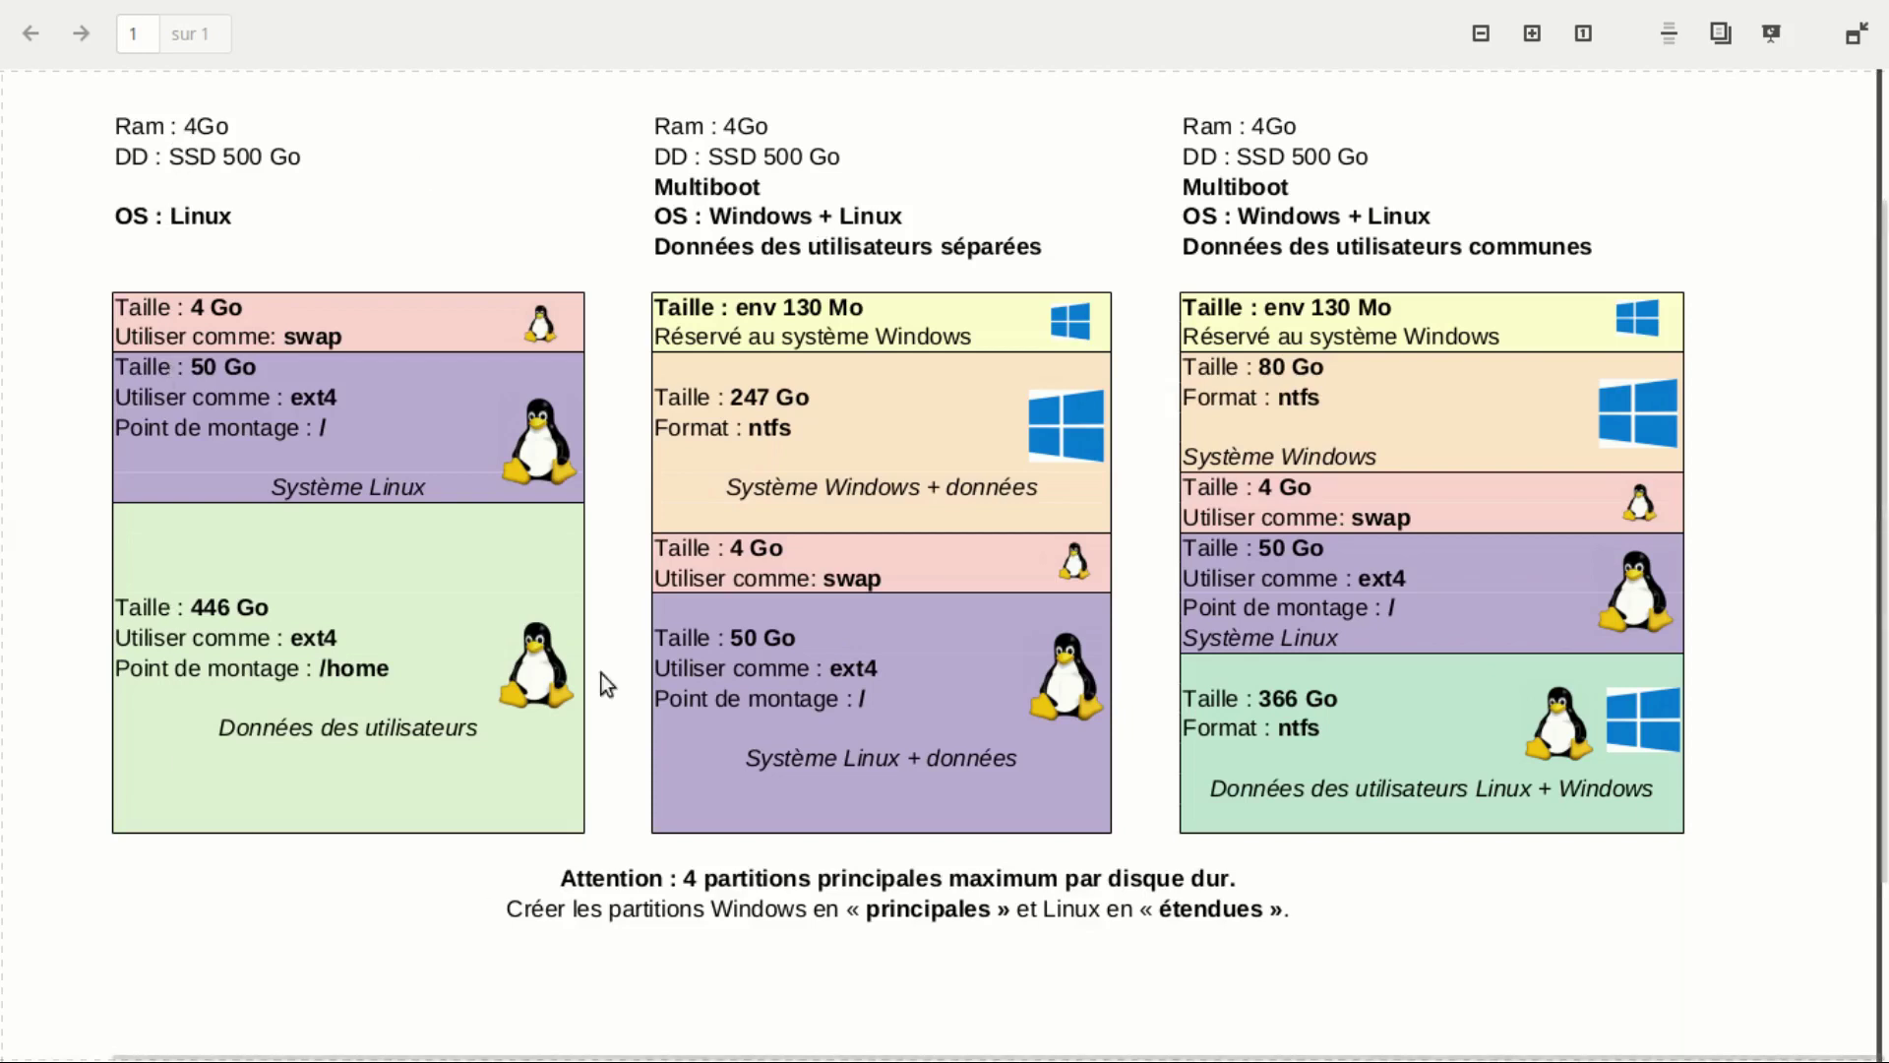
Switch to the document viewer and examine the Linux-only partitioning example for a 500 Go SSD.
drag(169, 156, 301, 156)
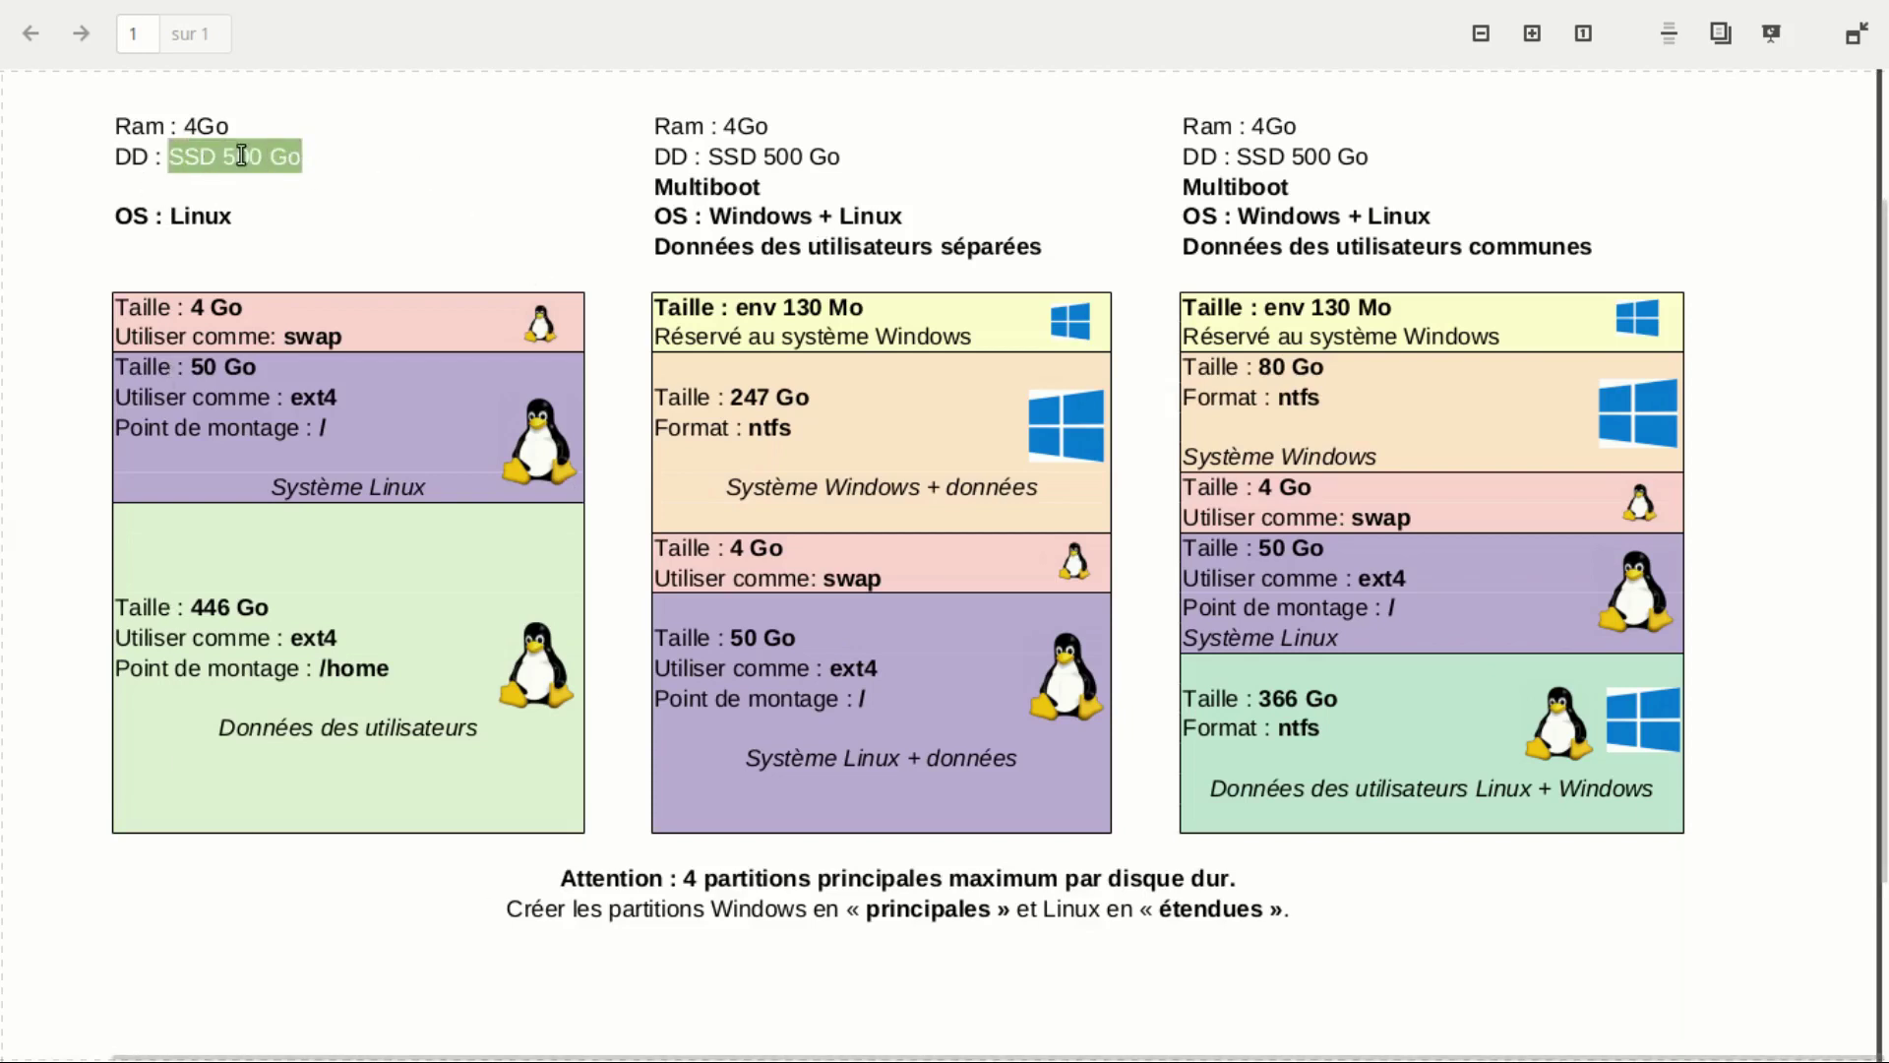
click(280, 212)
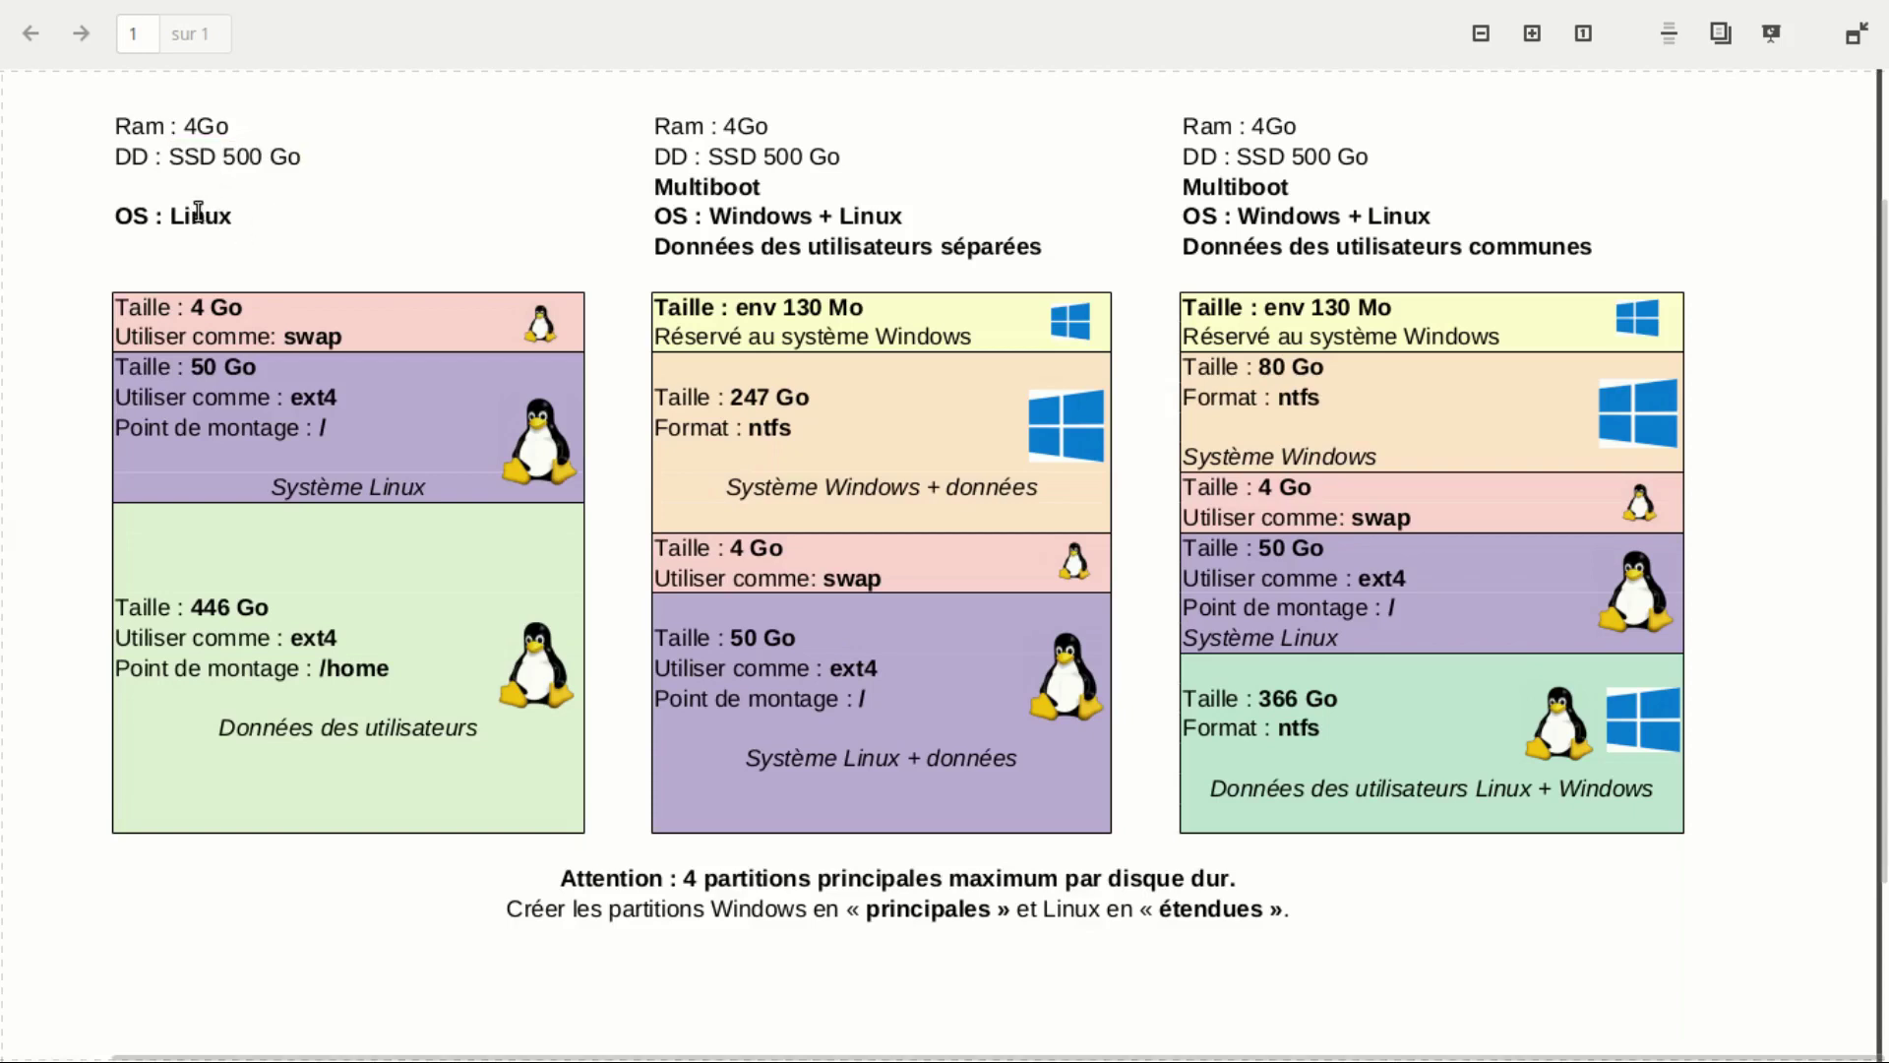